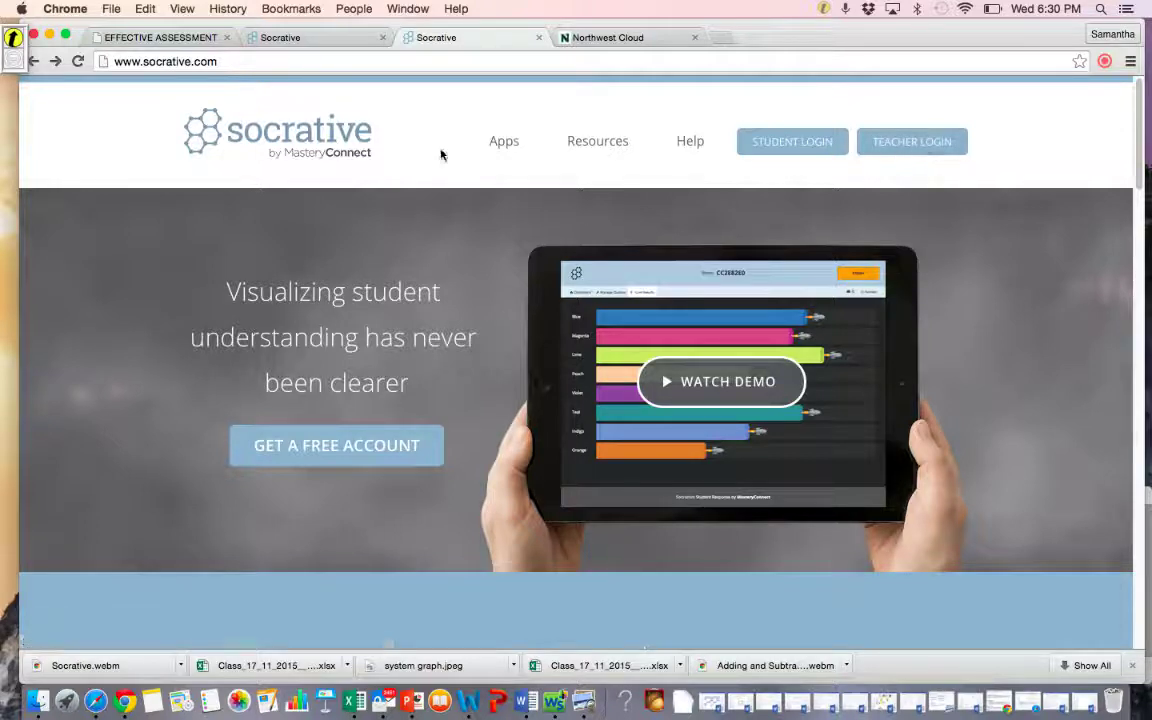
- Create a new quiz from the teacher dashboard's quiz management area and name it "Systems of Equations"
left_click(284, 37)
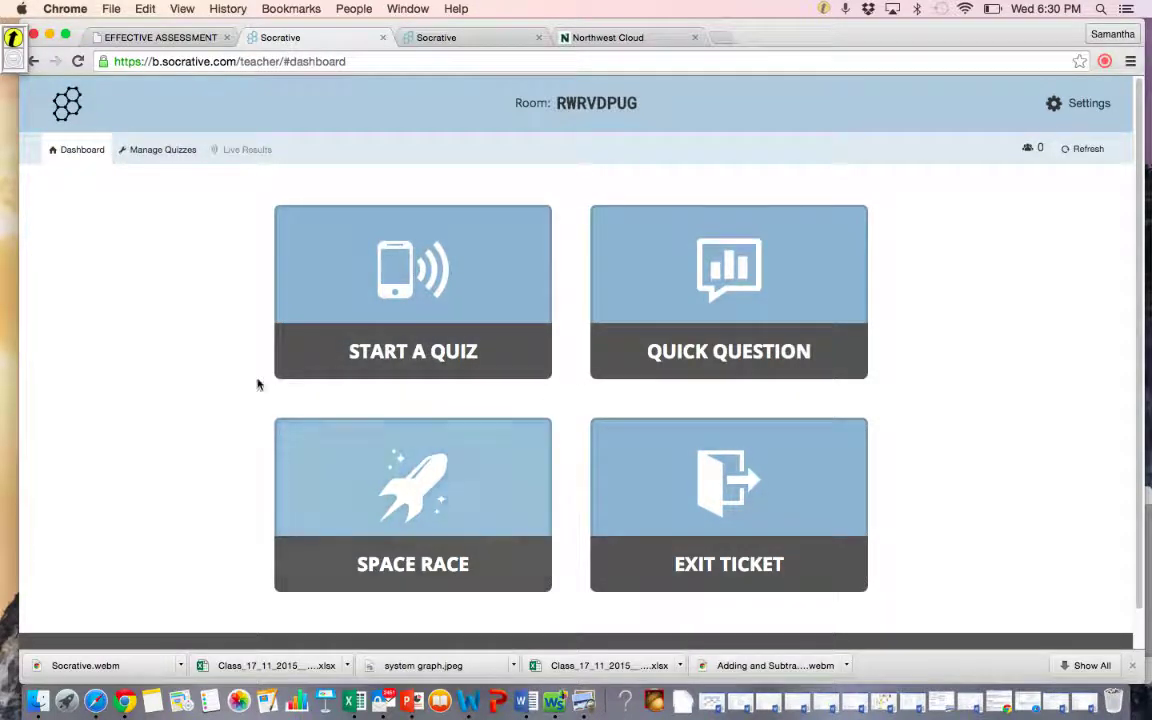
left_click(165, 150)
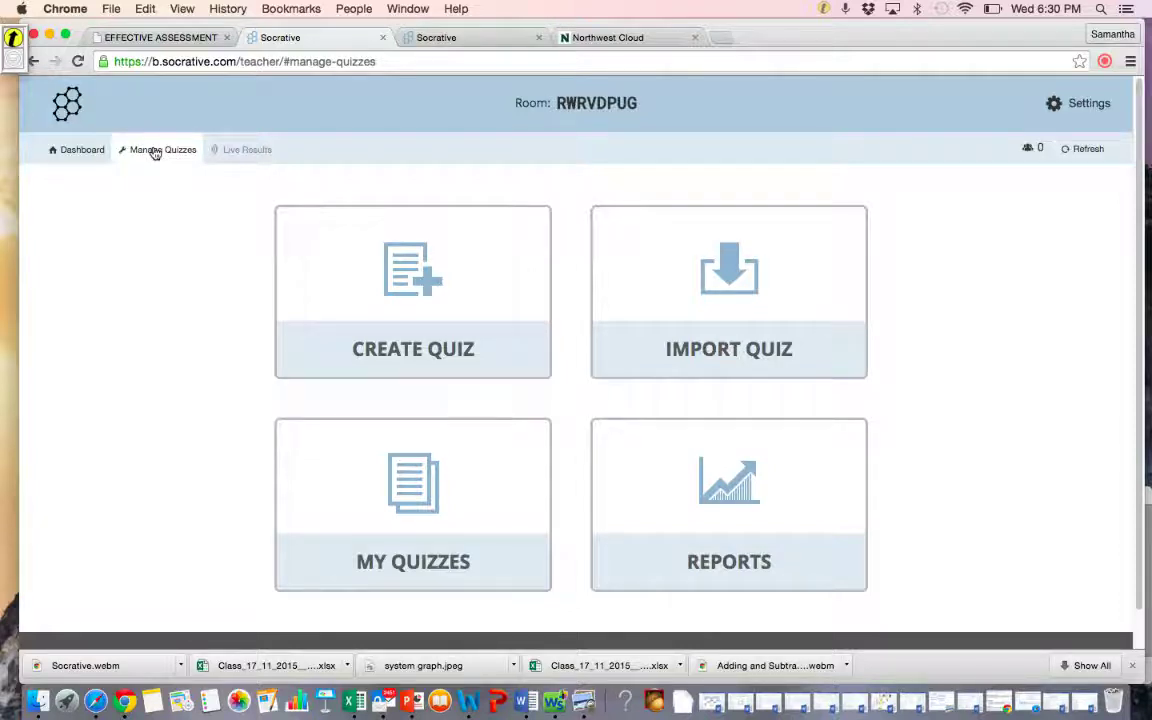
left_click(353, 288)
left_click(230, 229)
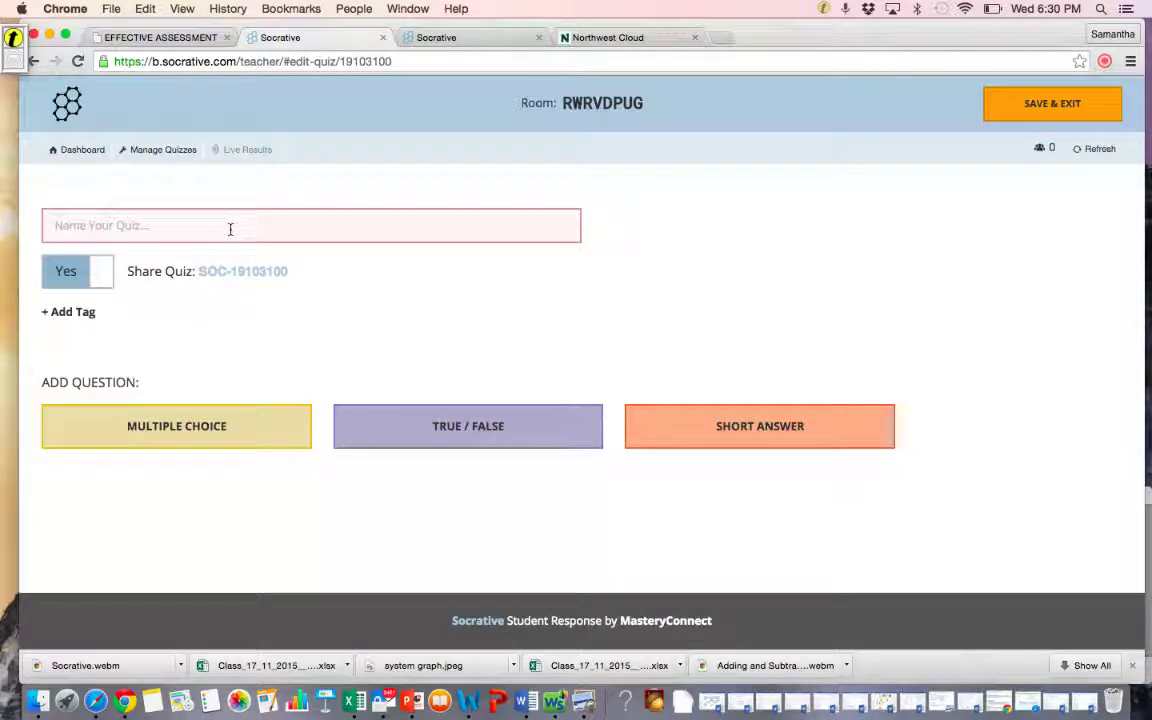
type("Sys")
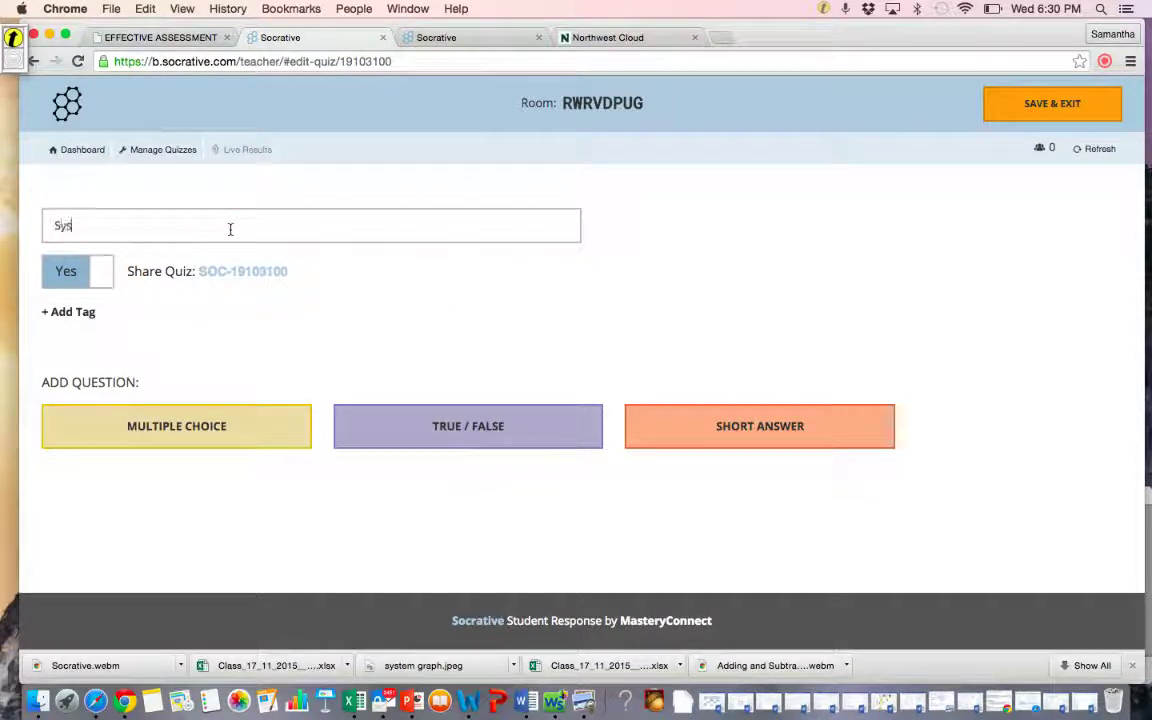
type("tems of Equa")
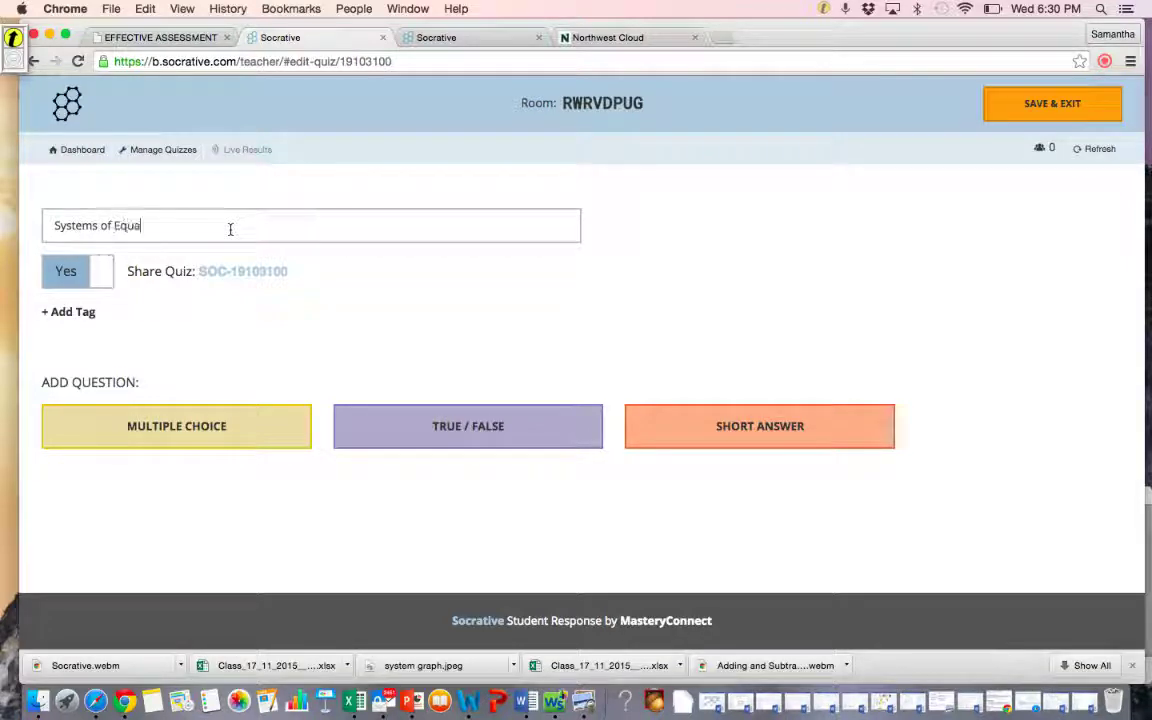
type("tions")
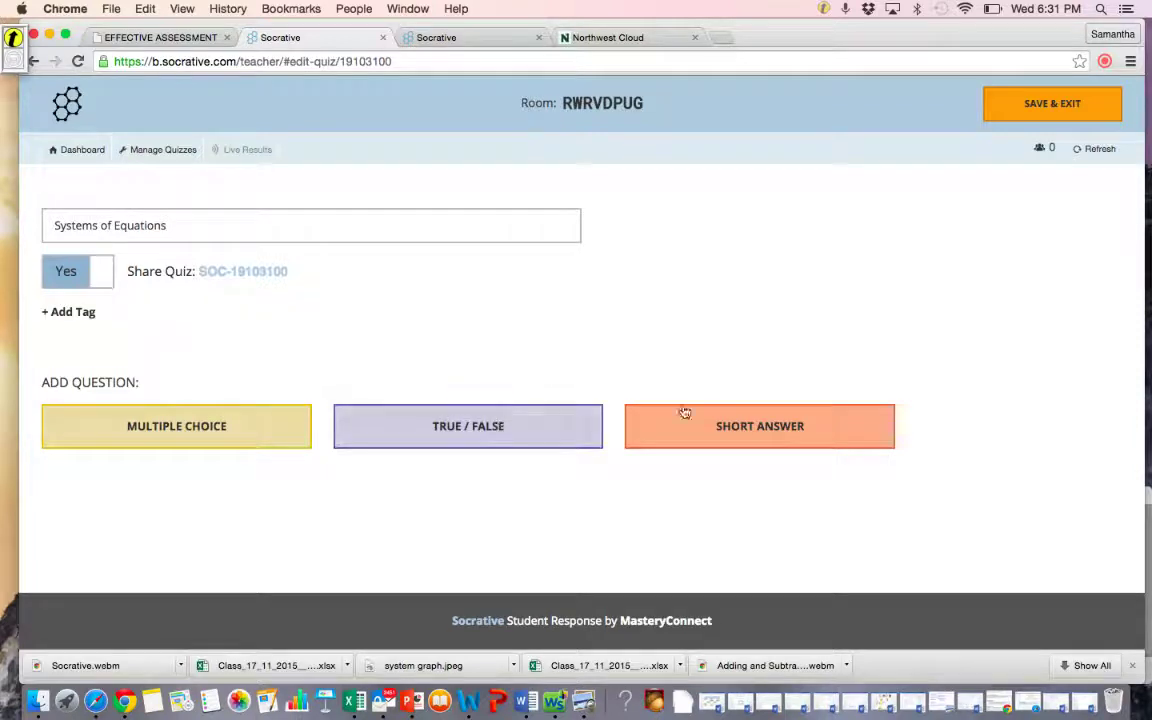
- Add a multiple-choice question reading "Solve the system.", followed after a blank line by y=-1/3x+2 and y=4/3x-3 on separate lines
left_click(203, 430)
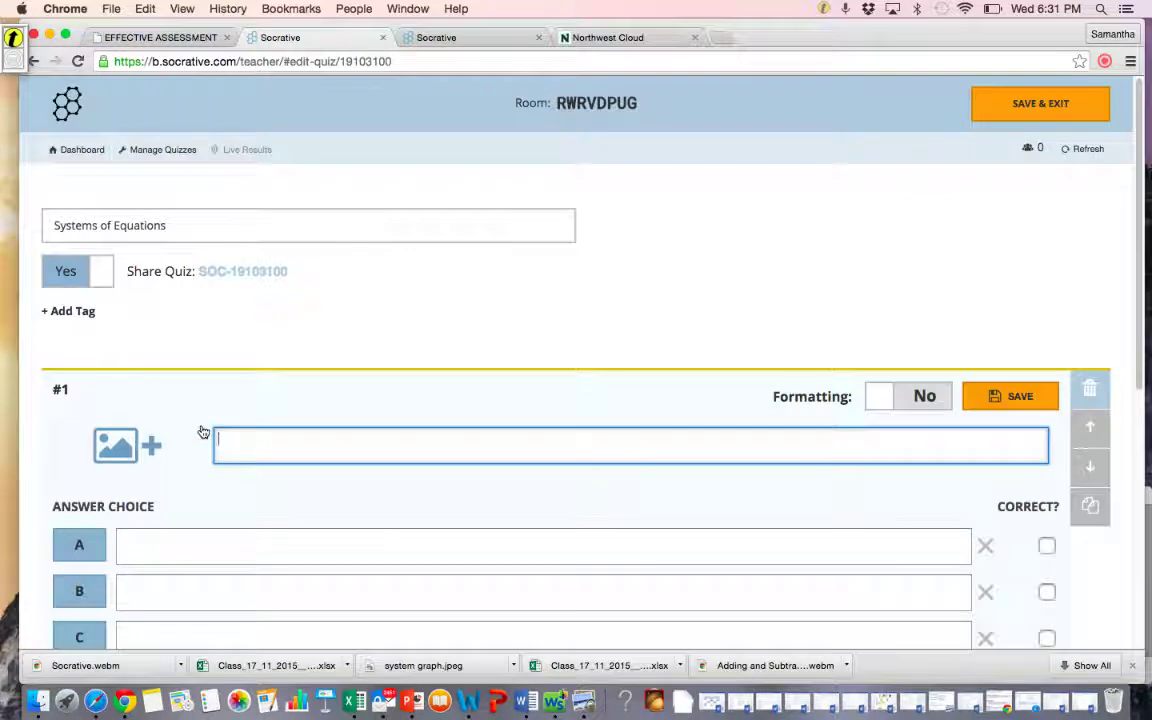
type("Solve the sys")
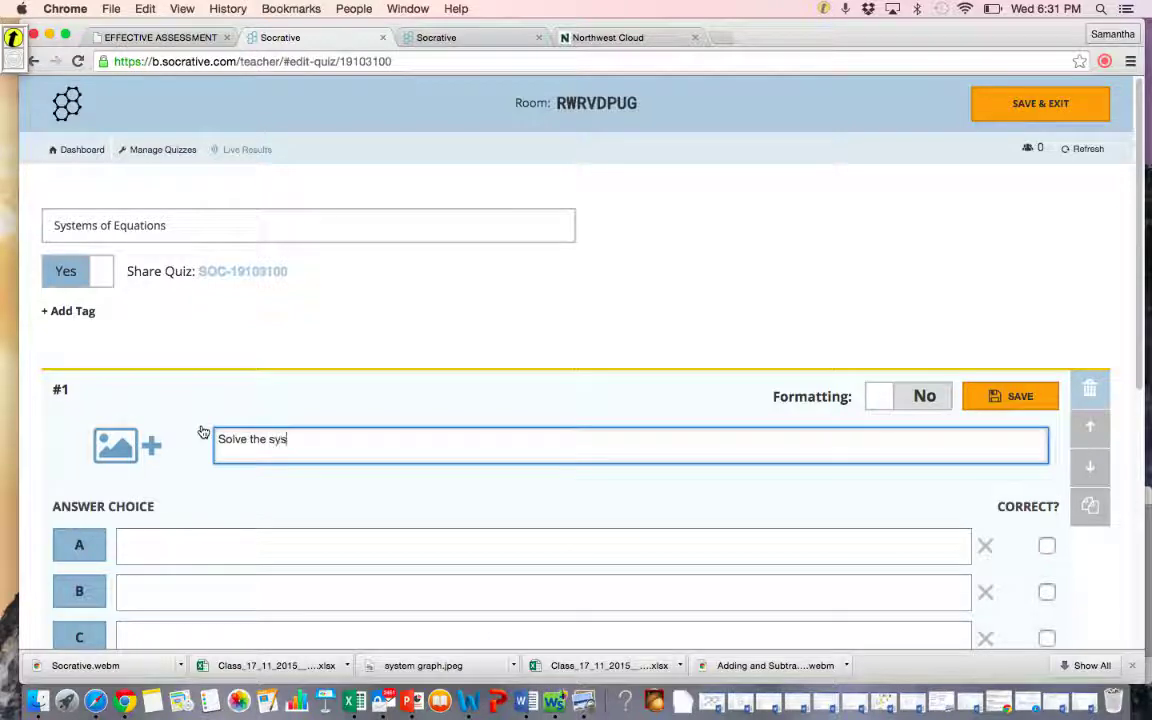
type("tem.")
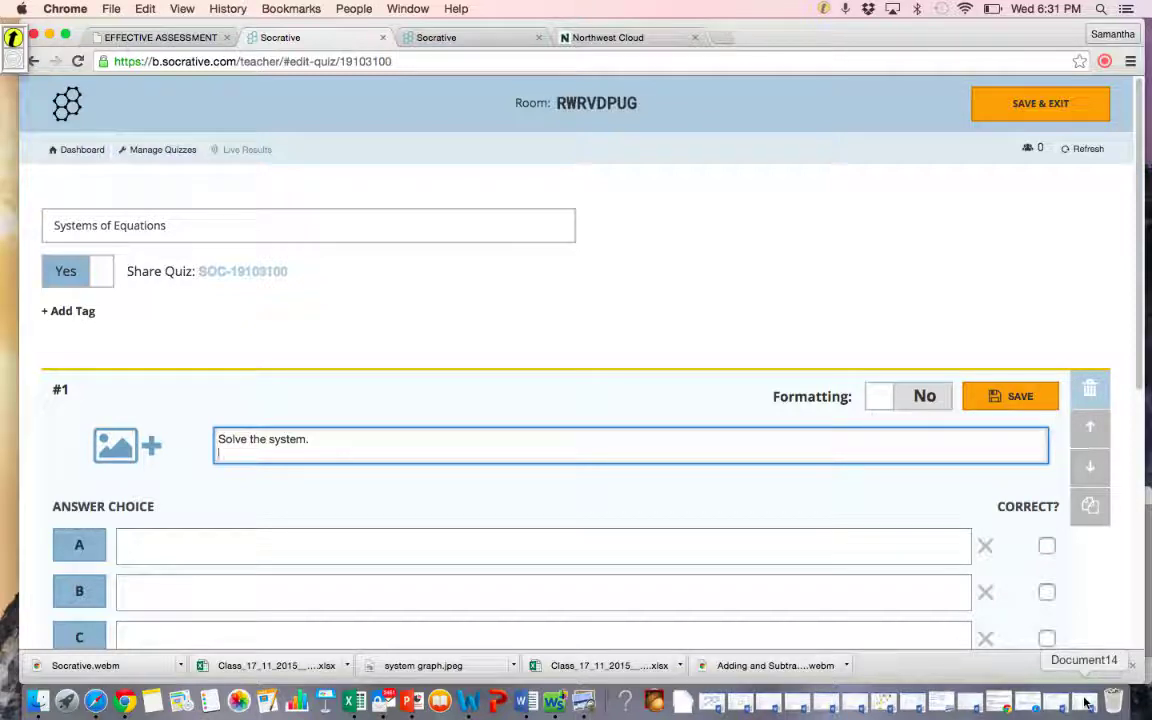
key("Return")
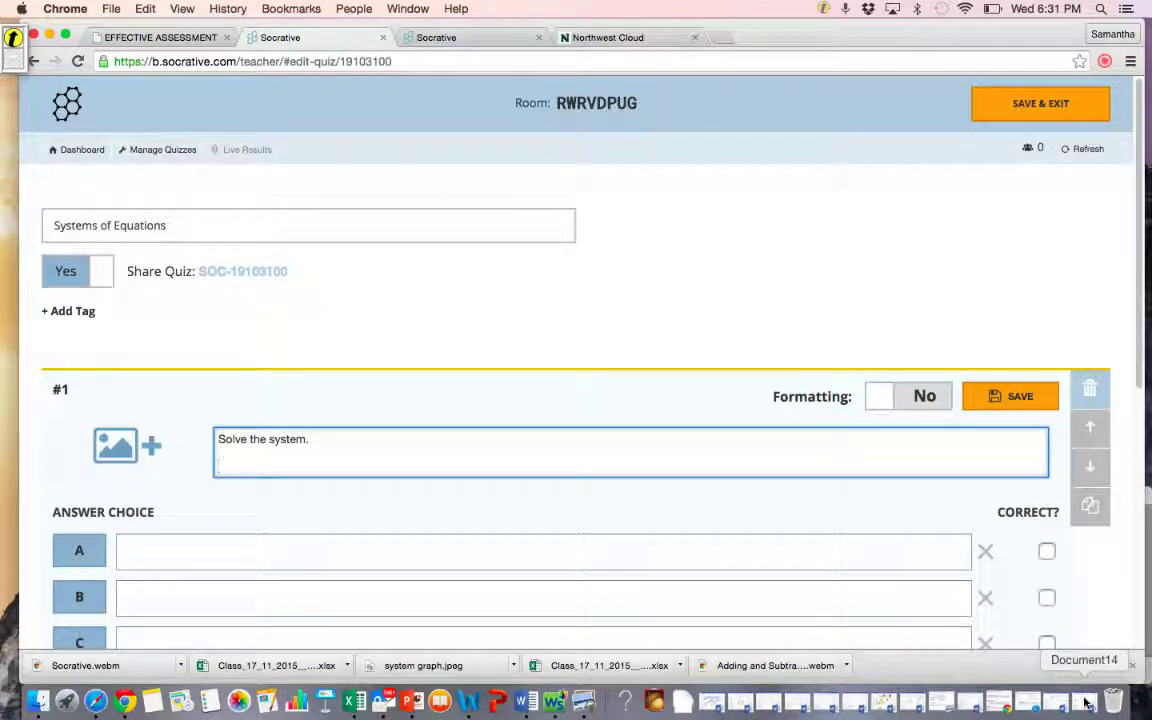
type("y=-1/3x")
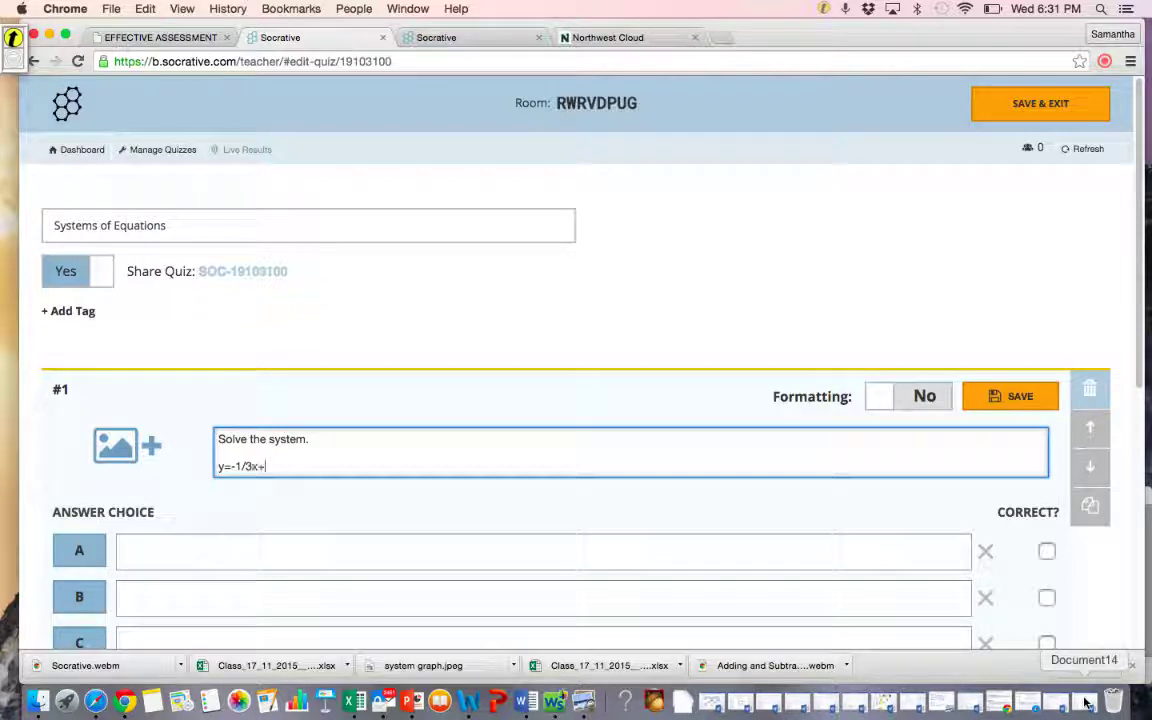
type("+2")
key("Return")
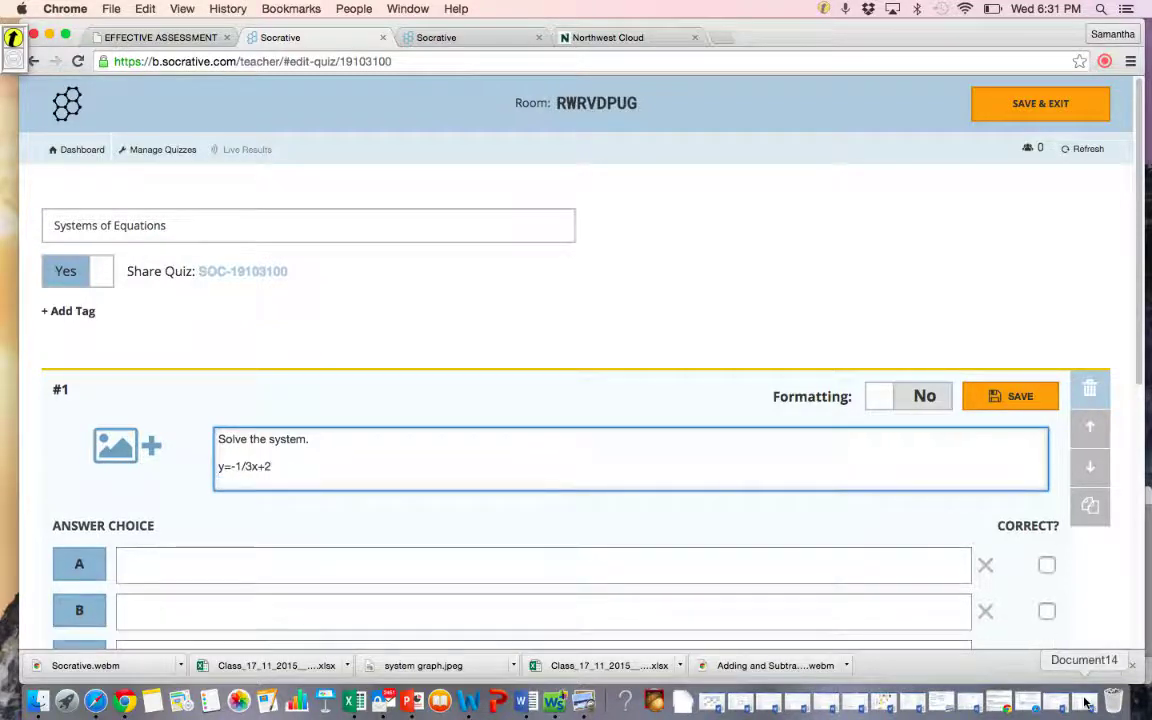
type("y")
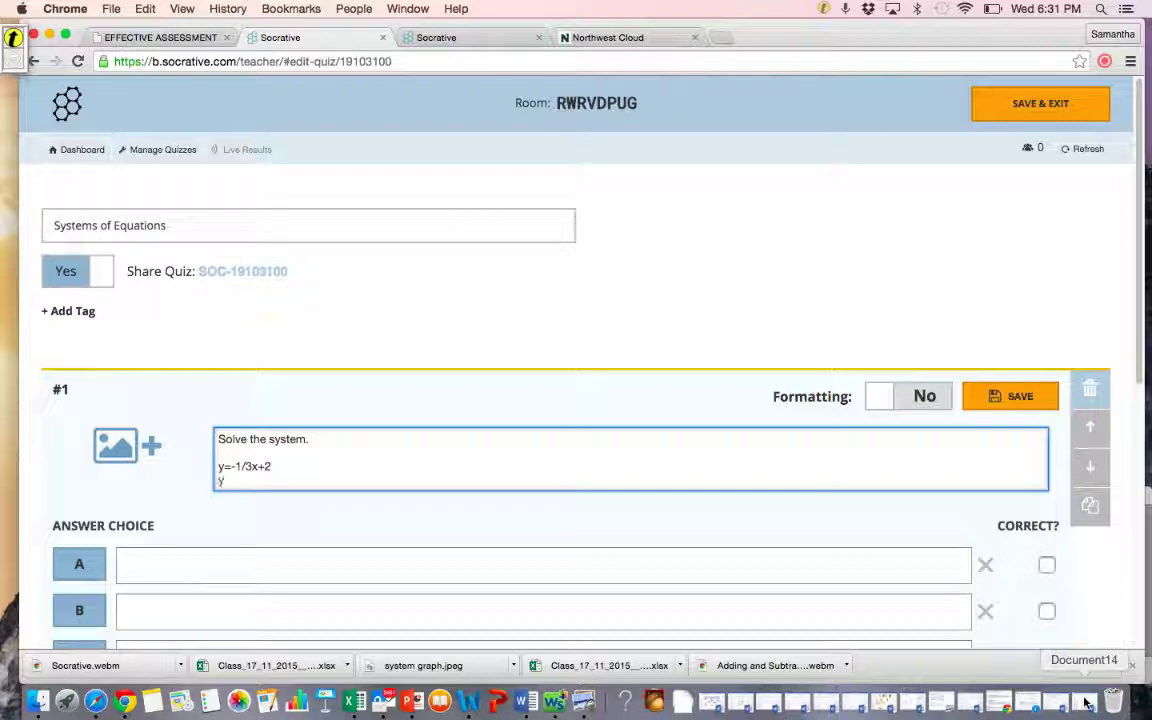
type("=")
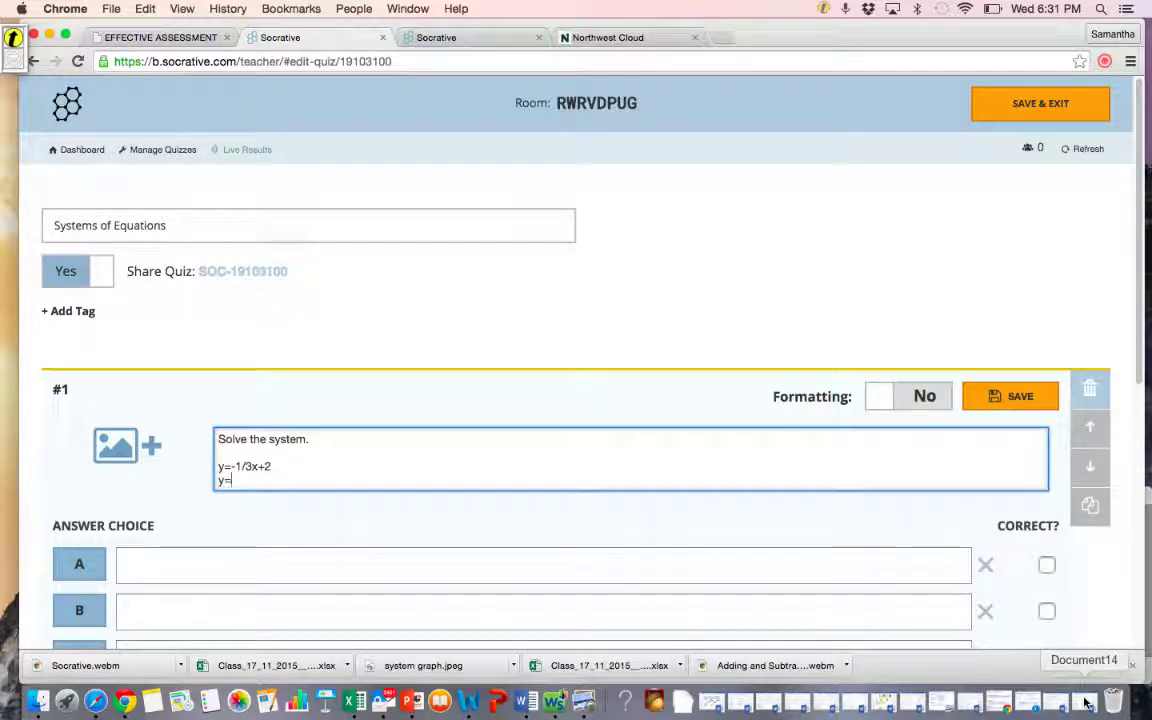
type("4/3x")
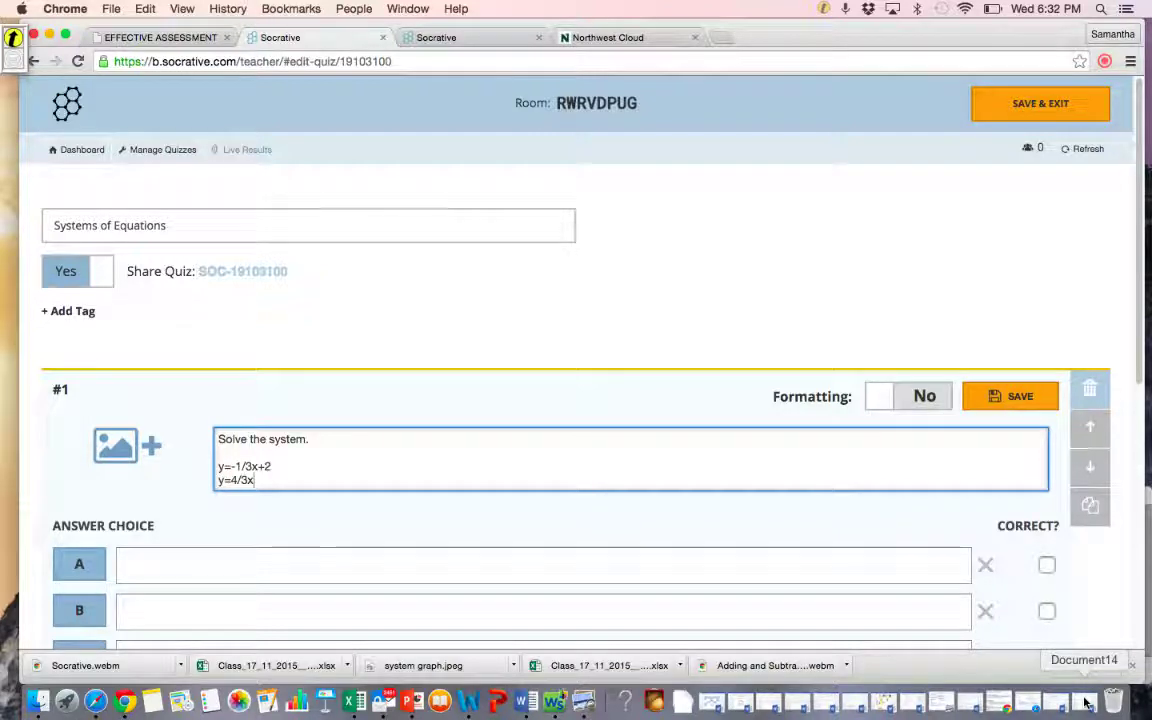
type("-3")
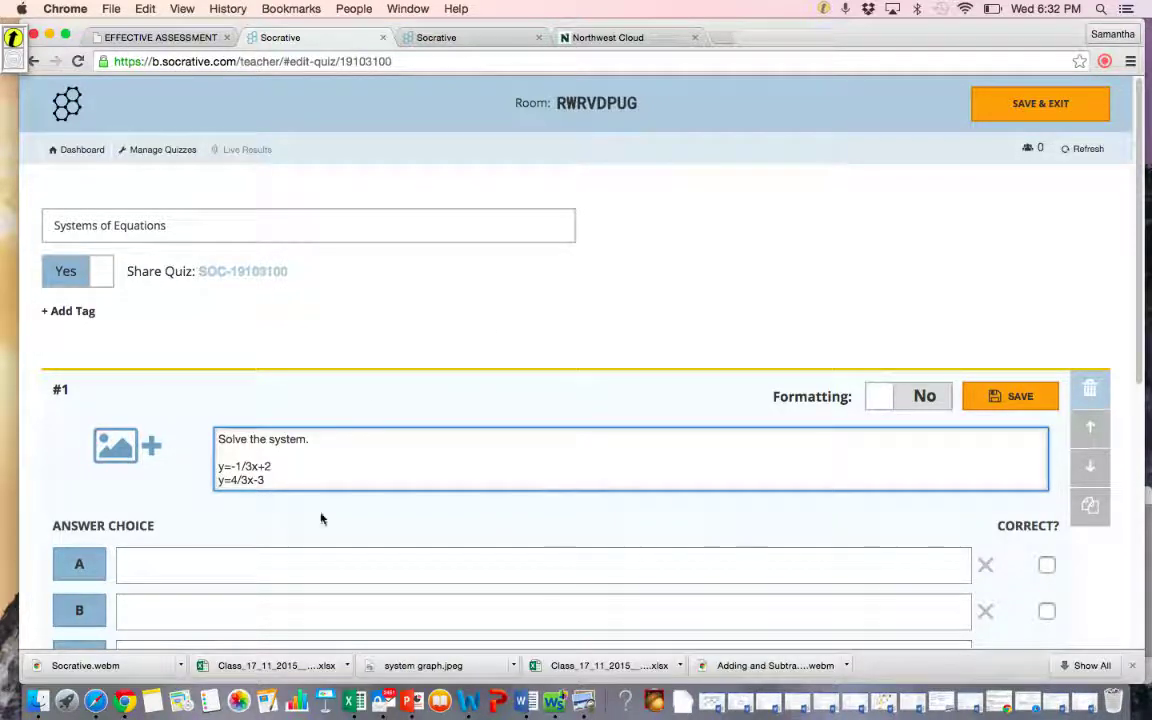
- Turn on formatting for question 1 and enter (3,1) as answer choice A, marked as correct
left_click(912, 397)
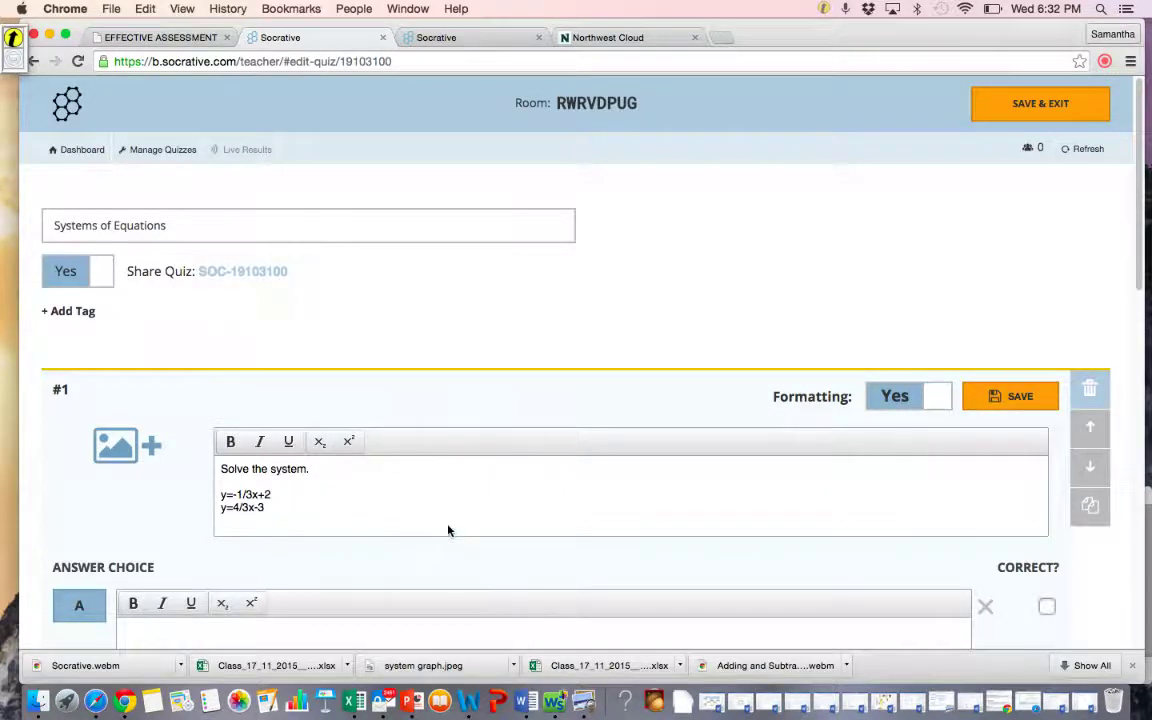
scroll(448, 533, "down", 3)
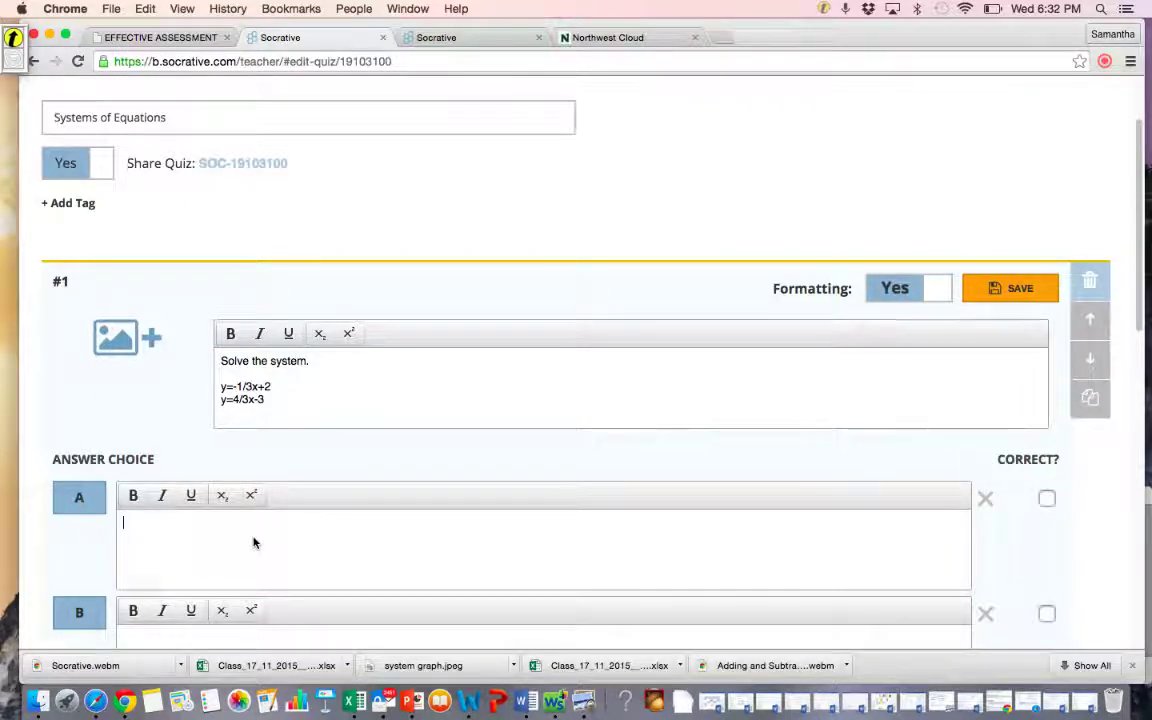
type("(3,1")
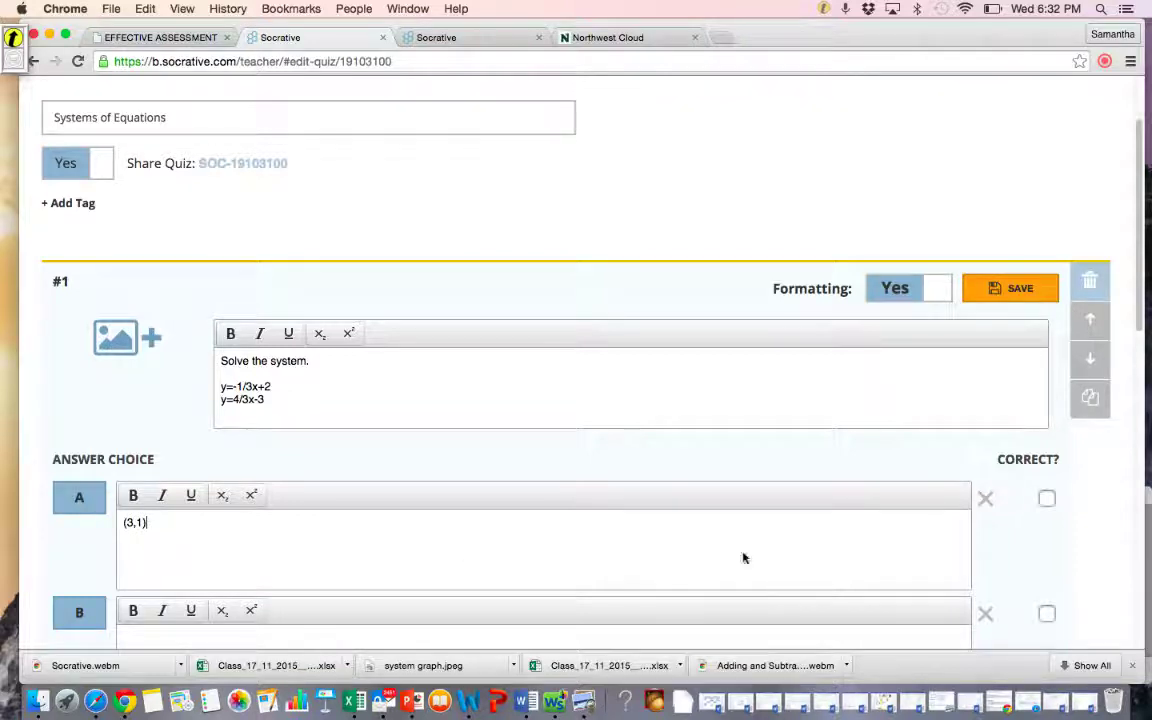
left_click(1046, 498)
- Remove the blank answer choice E, add an extra answer choice back, and remove it again
scroll(1044, 503, "down", 3)
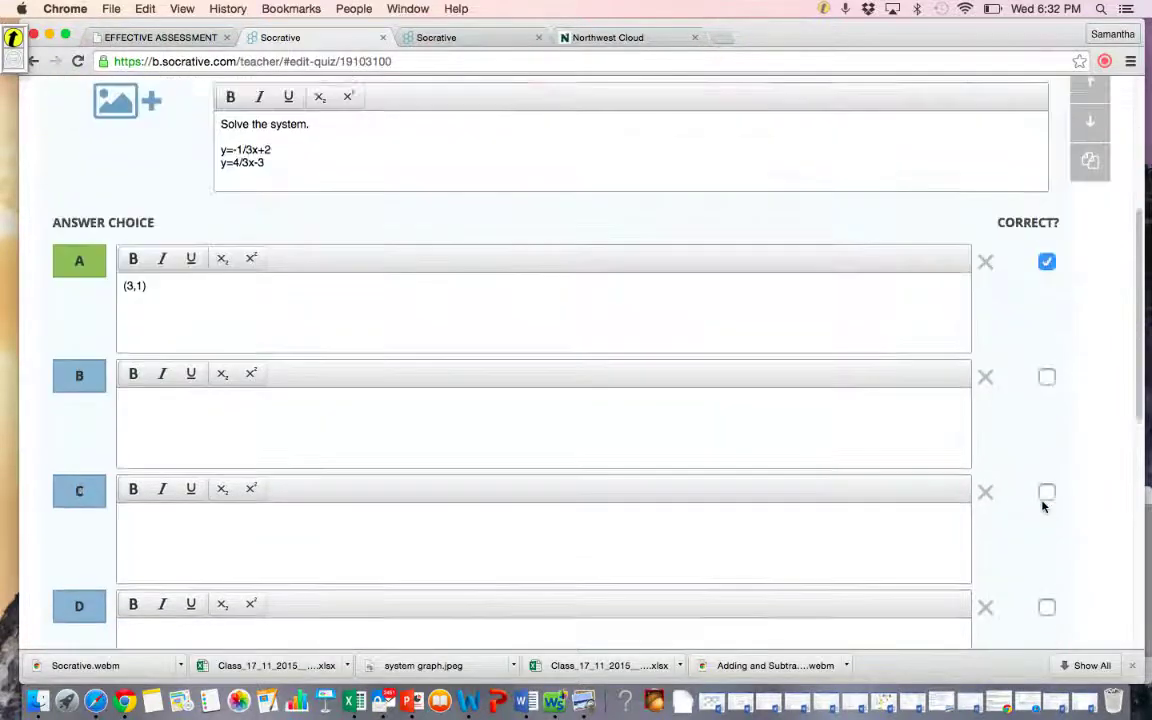
scroll(1044, 505, "down", 3)
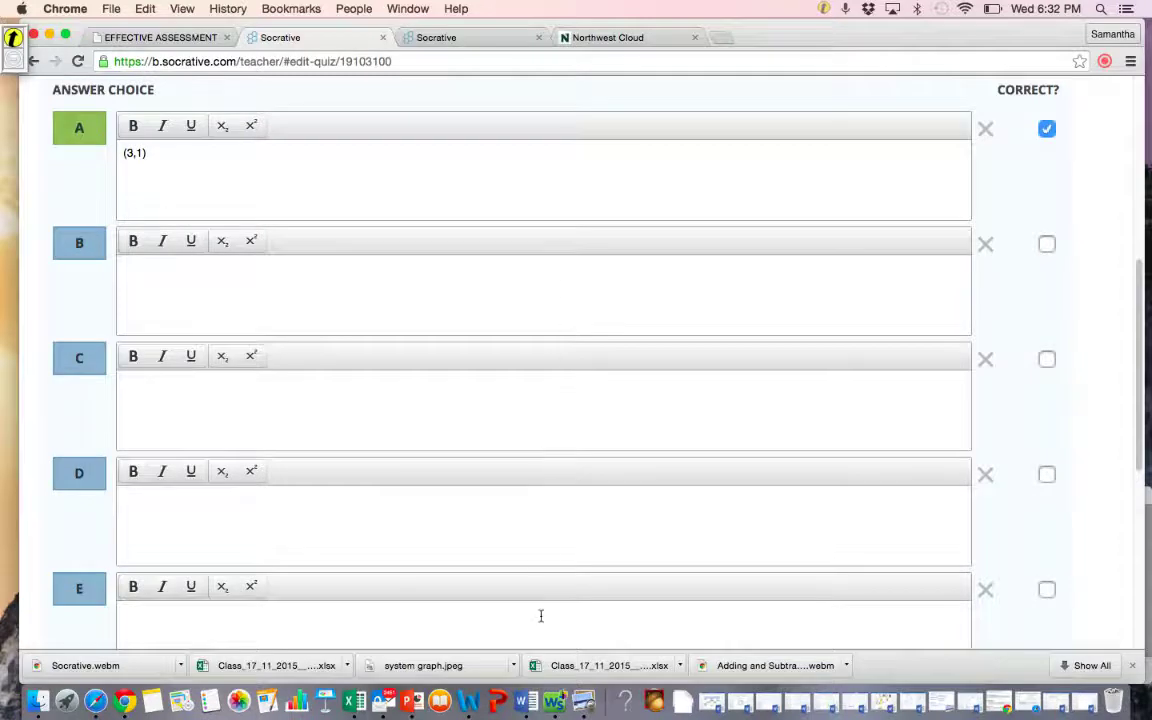
scroll(540, 616, "down", 2)
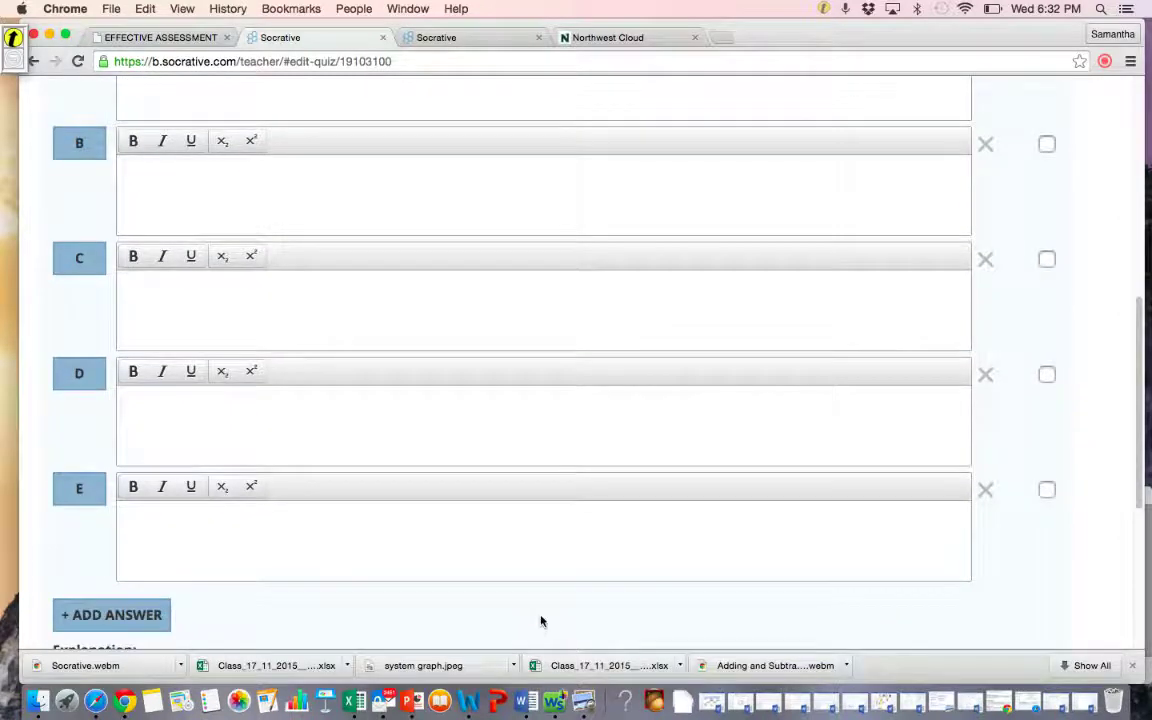
left_click(985, 491)
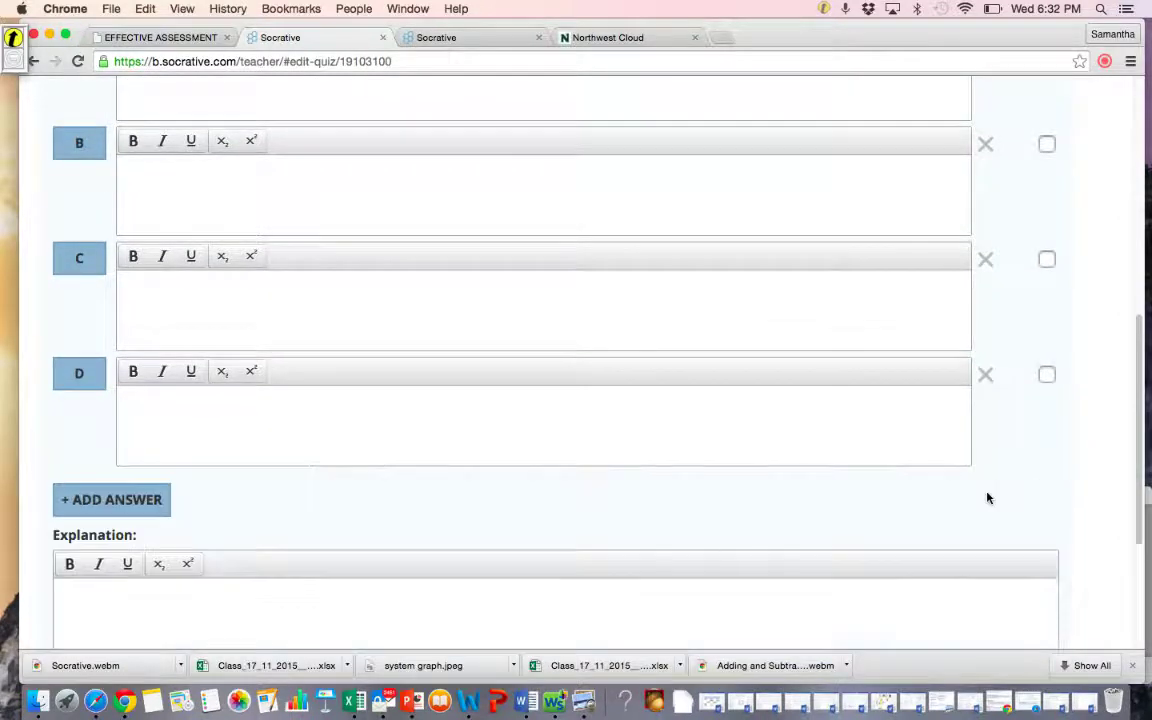
left_click(143, 502)
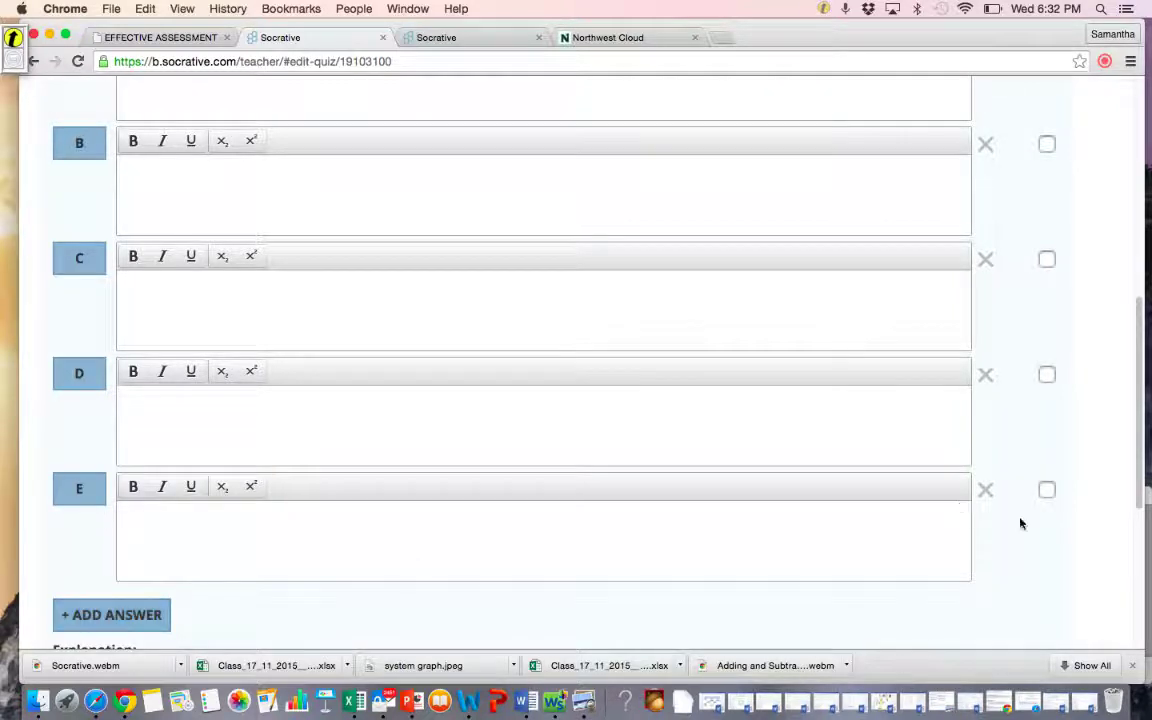
left_click(985, 490)
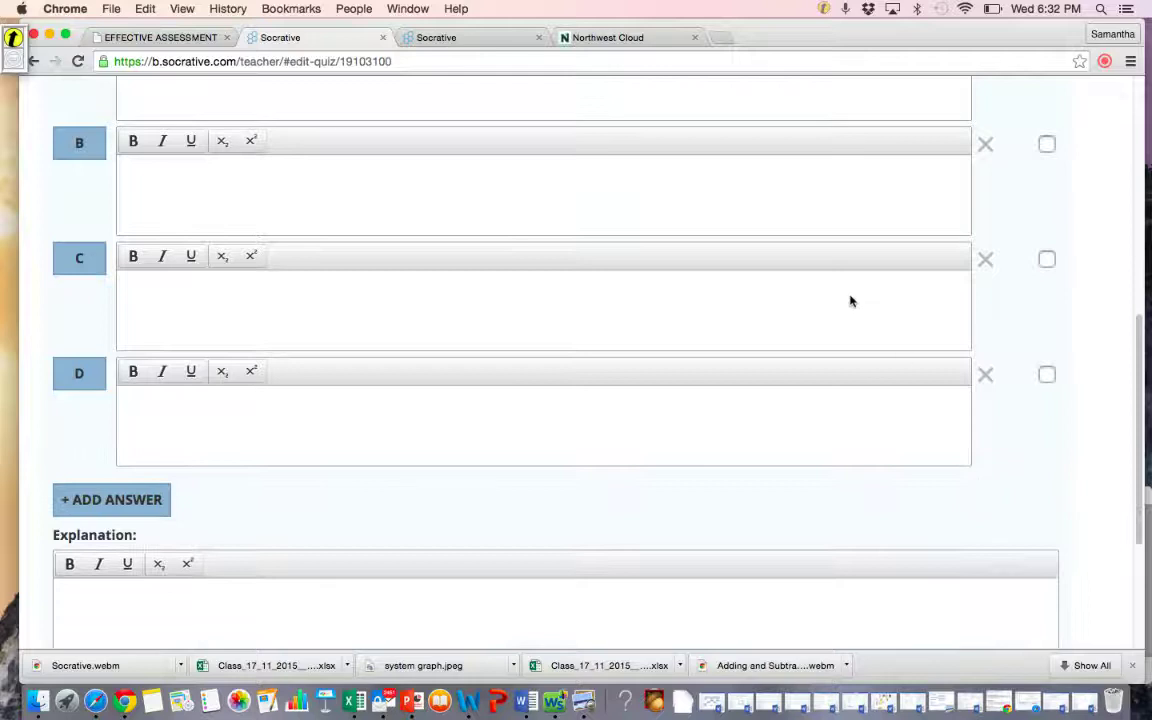
- Fill in the remaining answer choices with (1,3) for B, (2,-3) for C and (3,-2) for D
scroll(850, 301, "up", 5)
left_click(302, 449)
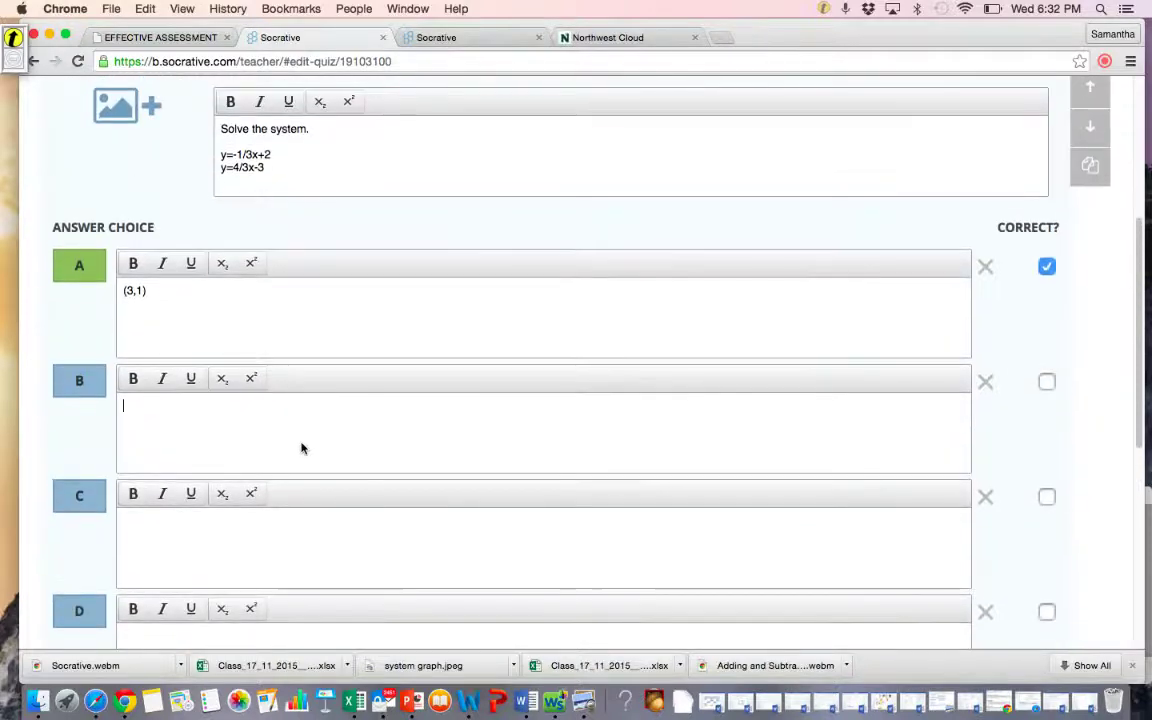
type("(")
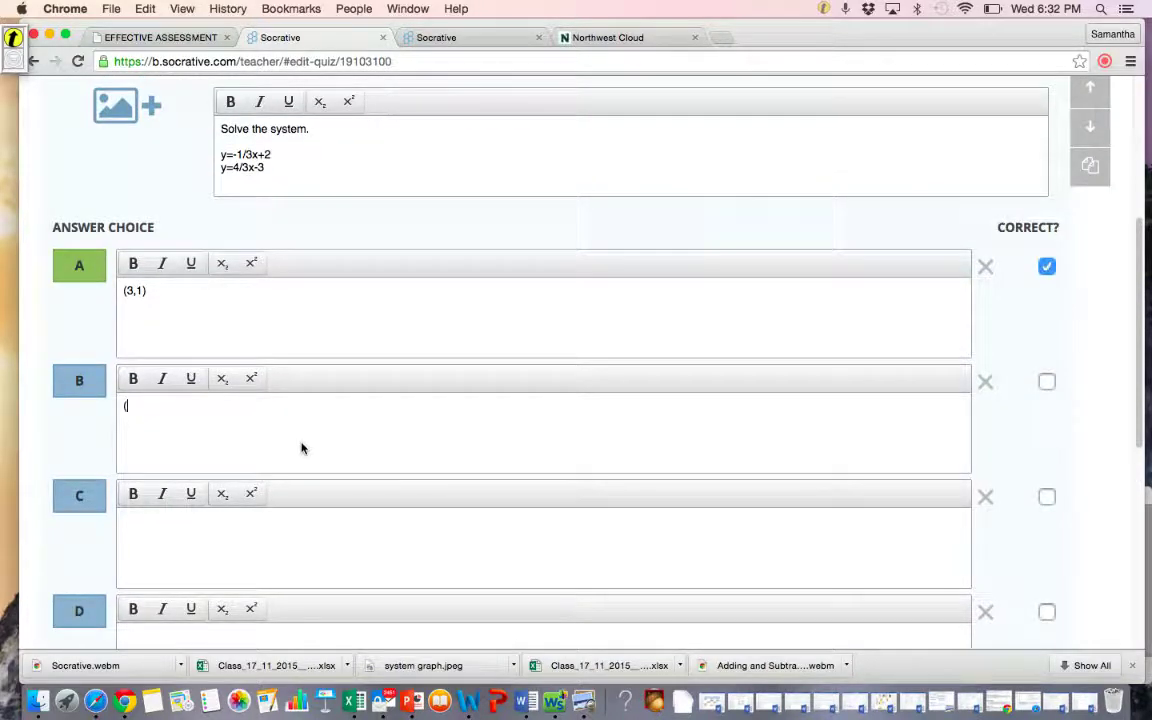
type("1,3")
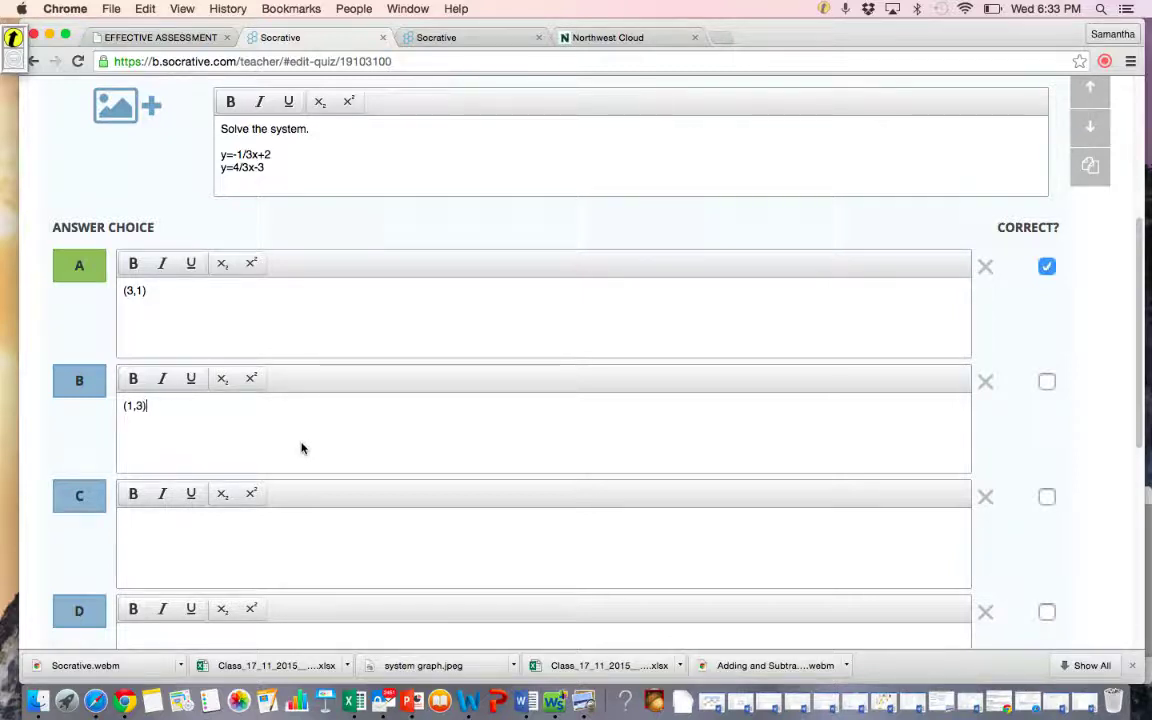
left_click(173, 538)
type("(2,-")
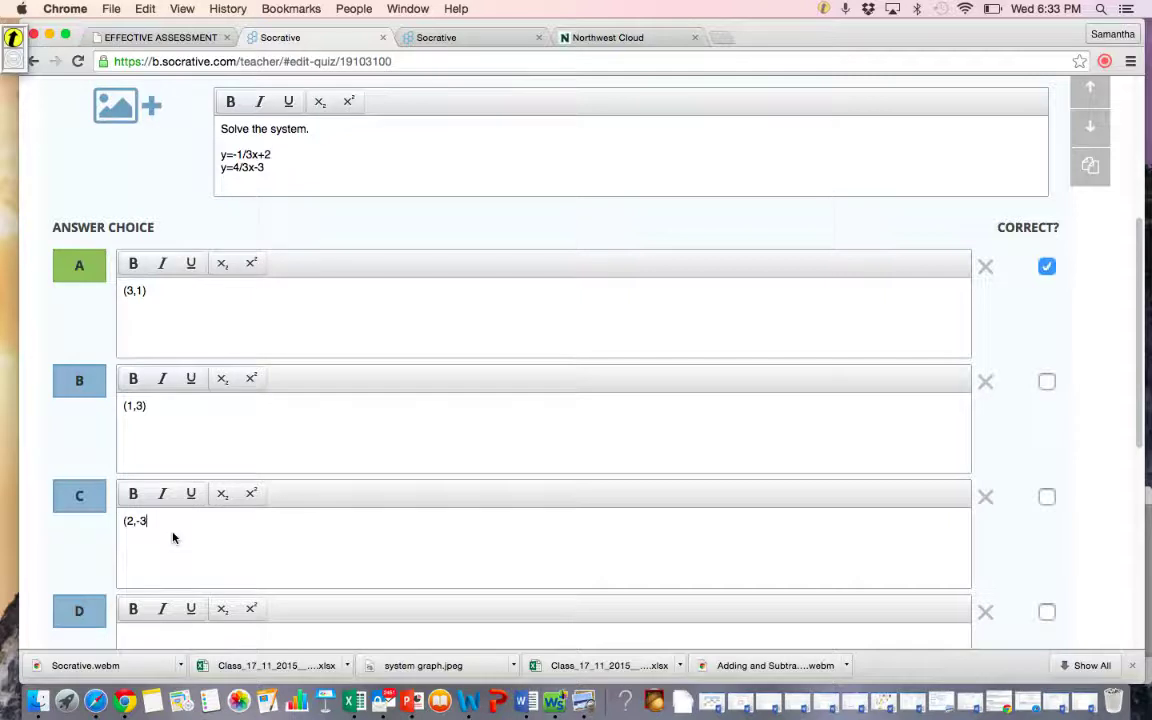
type("3)")
scroll(195, 500, "down", 3)
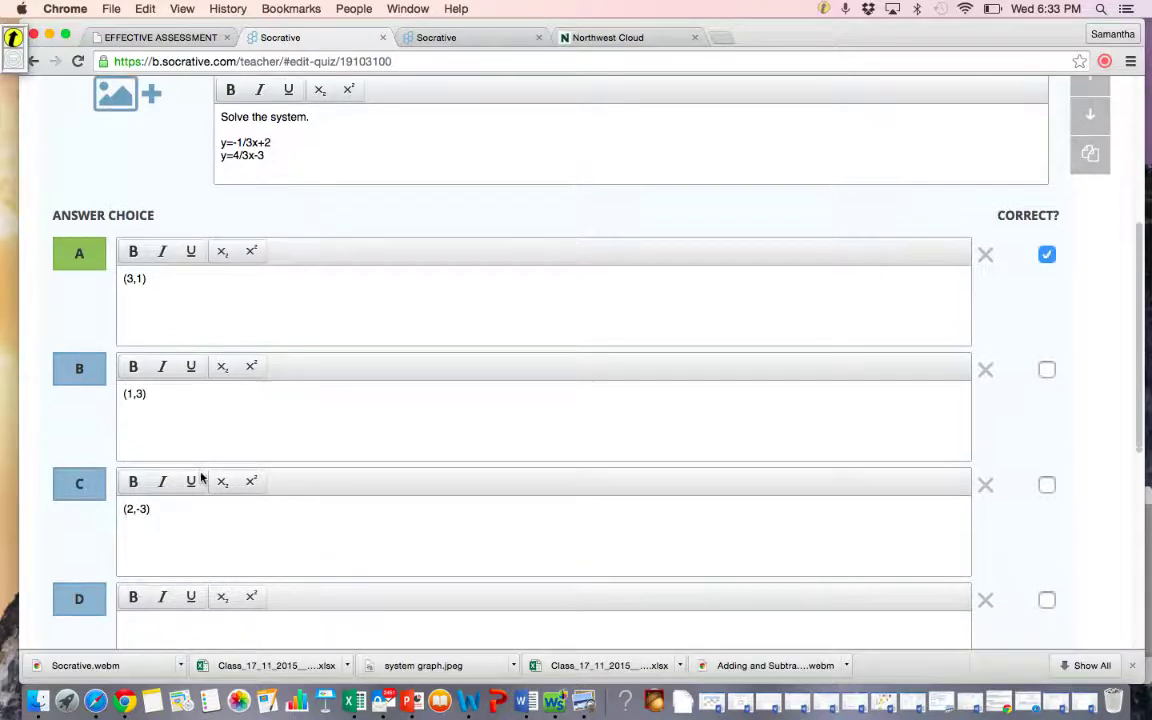
left_click(153, 573)
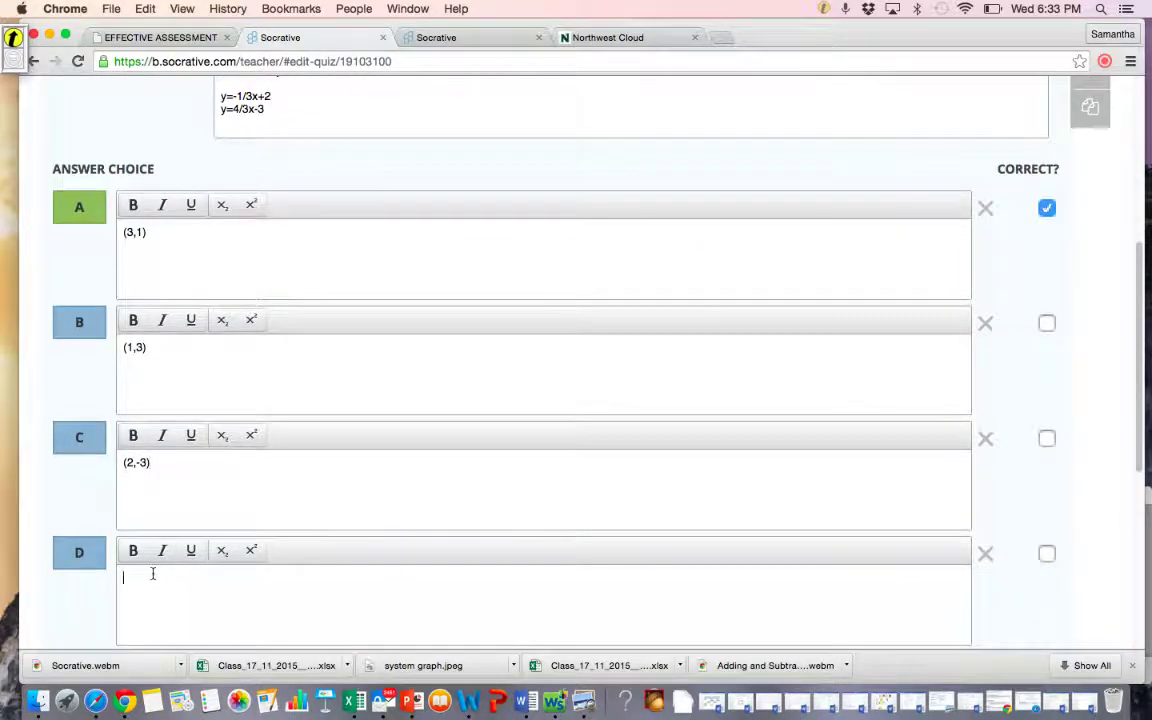
type("(3,")
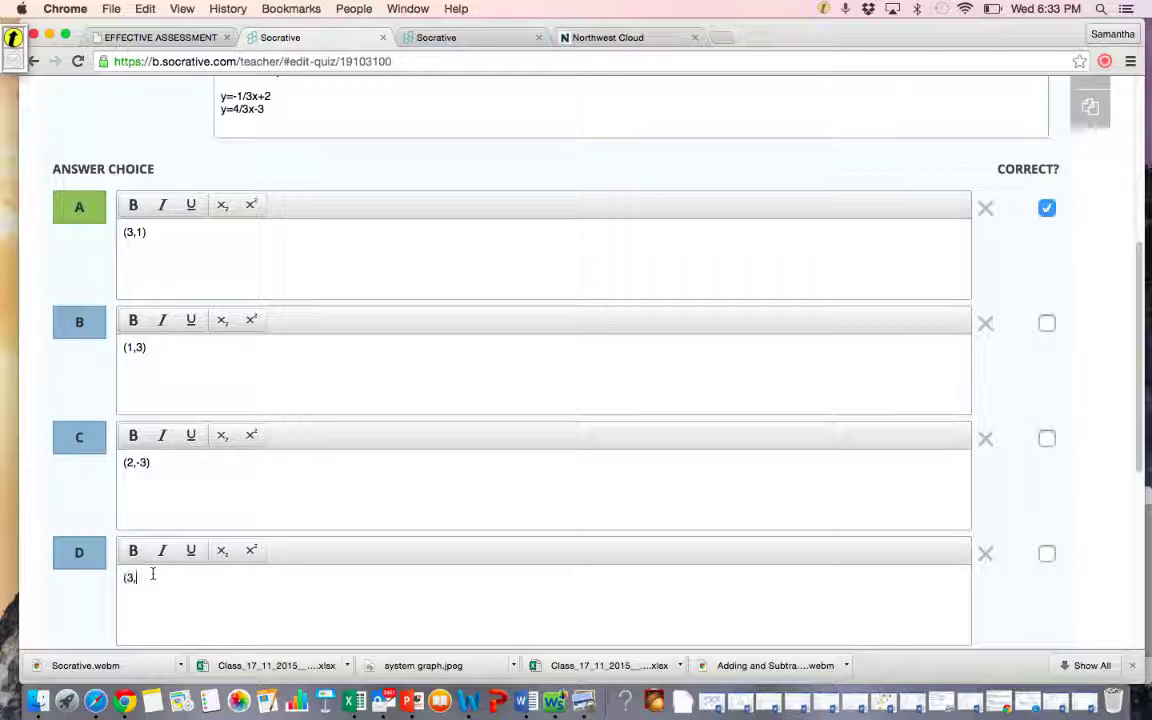
type("-2)")
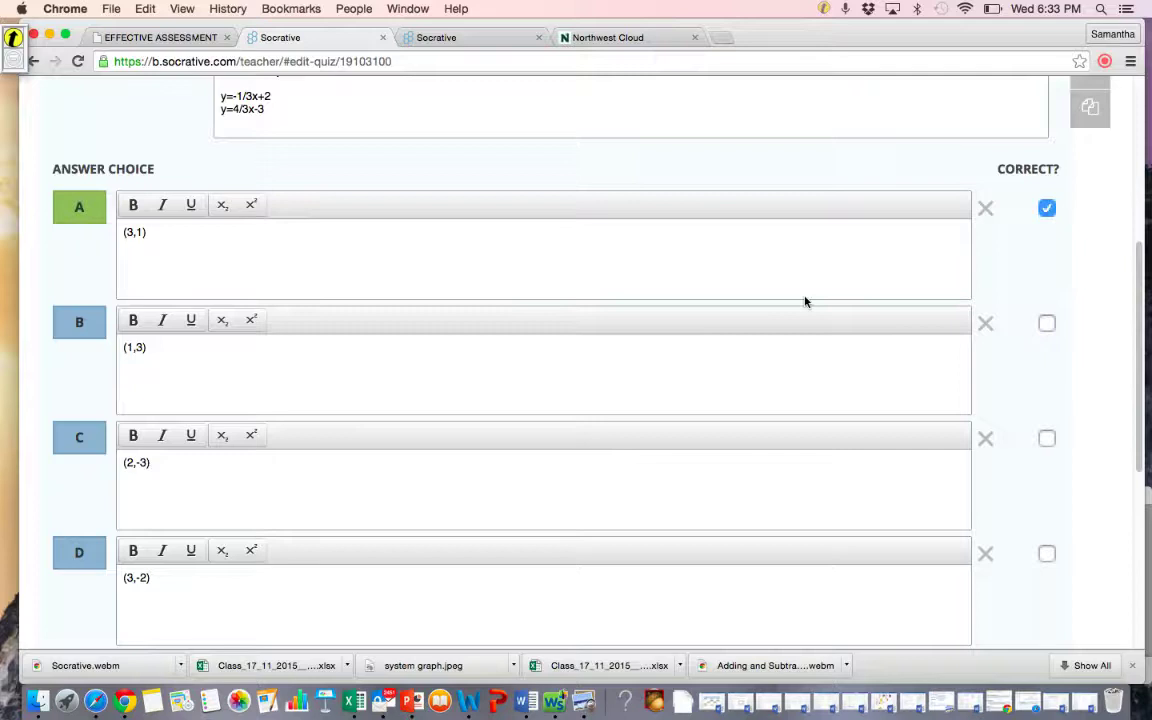
- Save question 1 with its four answer choices
scroll(805, 301, "down", 1)
scroll(805, 301, "up", 5)
scroll(805, 301, "down", 2)
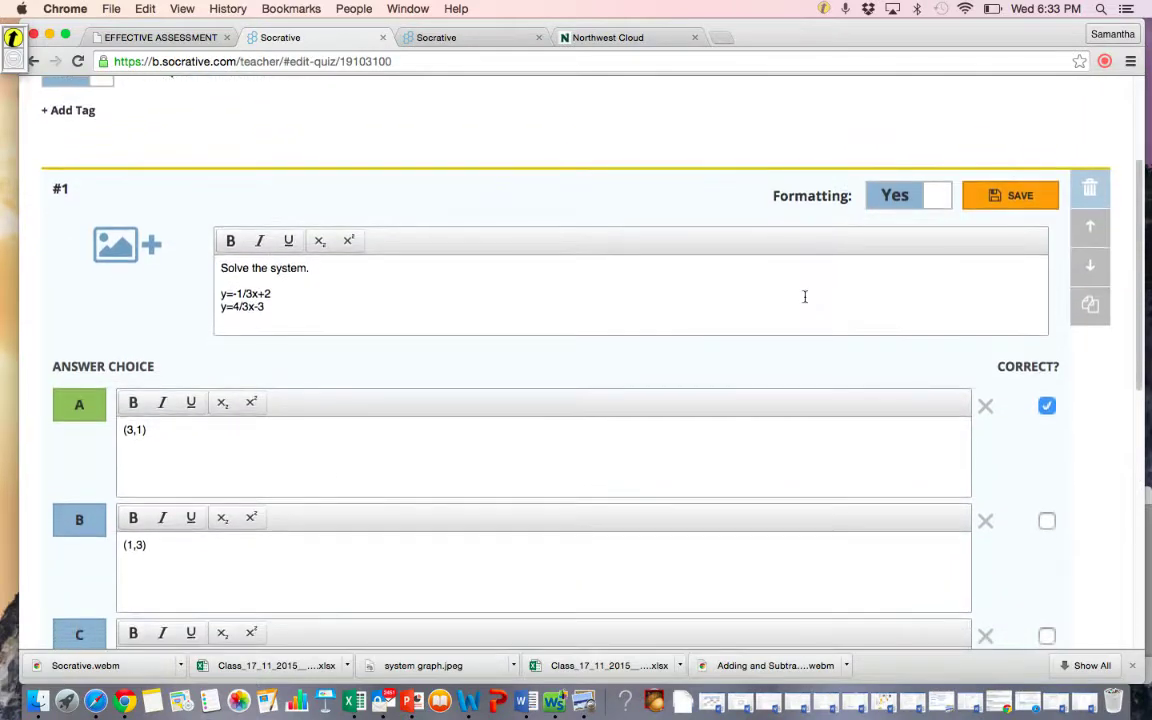
left_click(1030, 196)
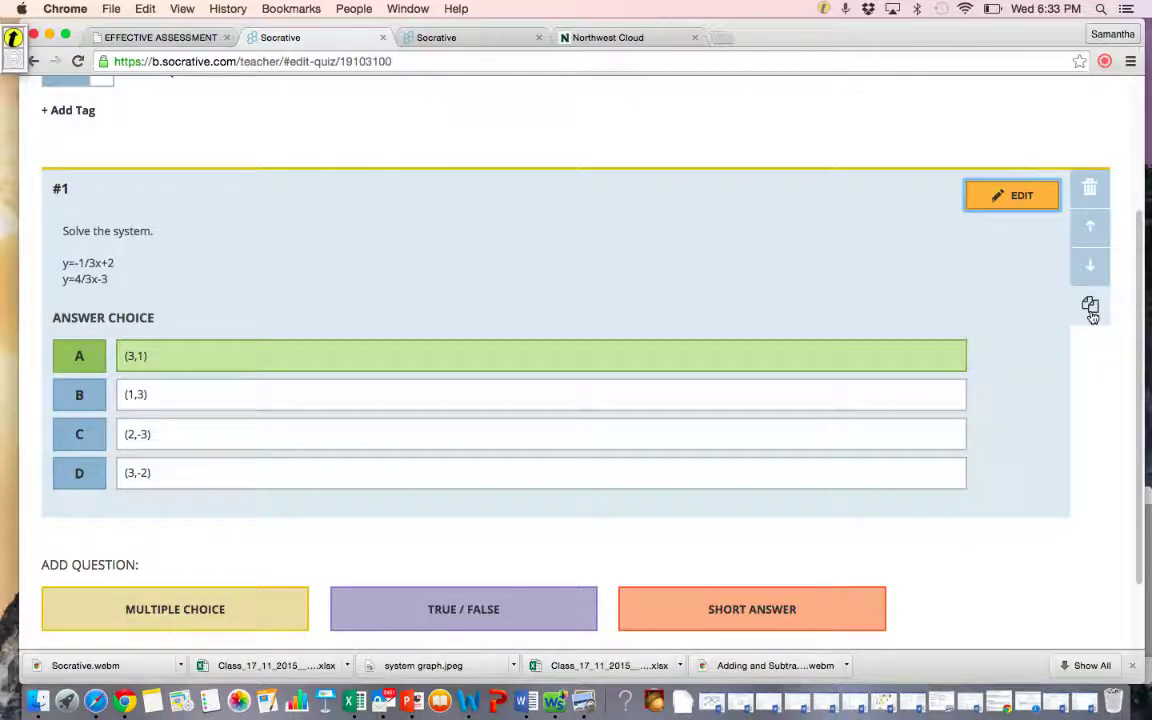
- Add a true/false question with the statement "The solution to the system below is (4, -2)."
scroll(856, 339, "down", 2)
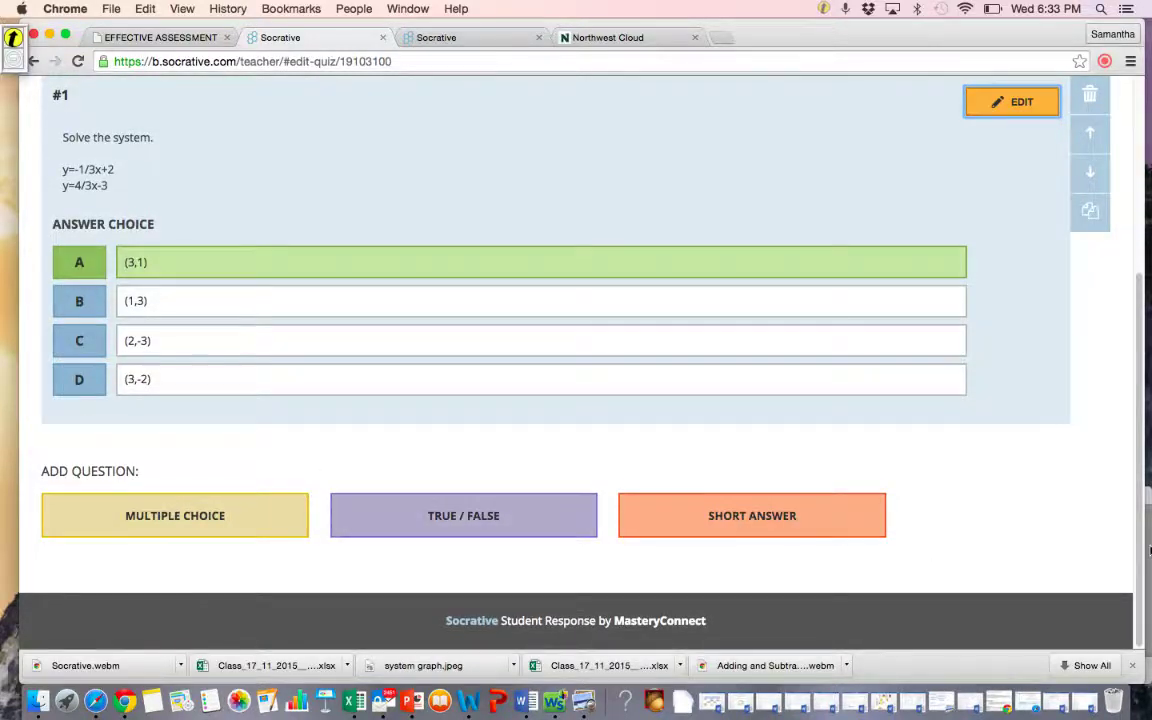
left_click(785, 453)
left_click(420, 514)
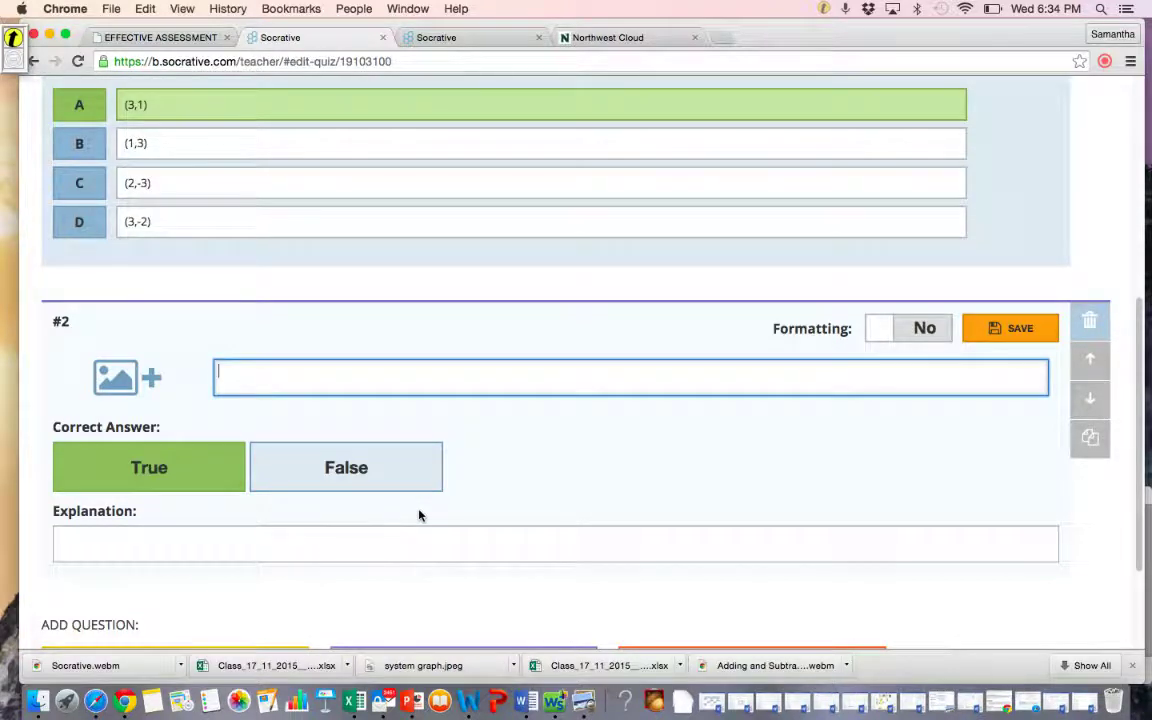
type("The sol")
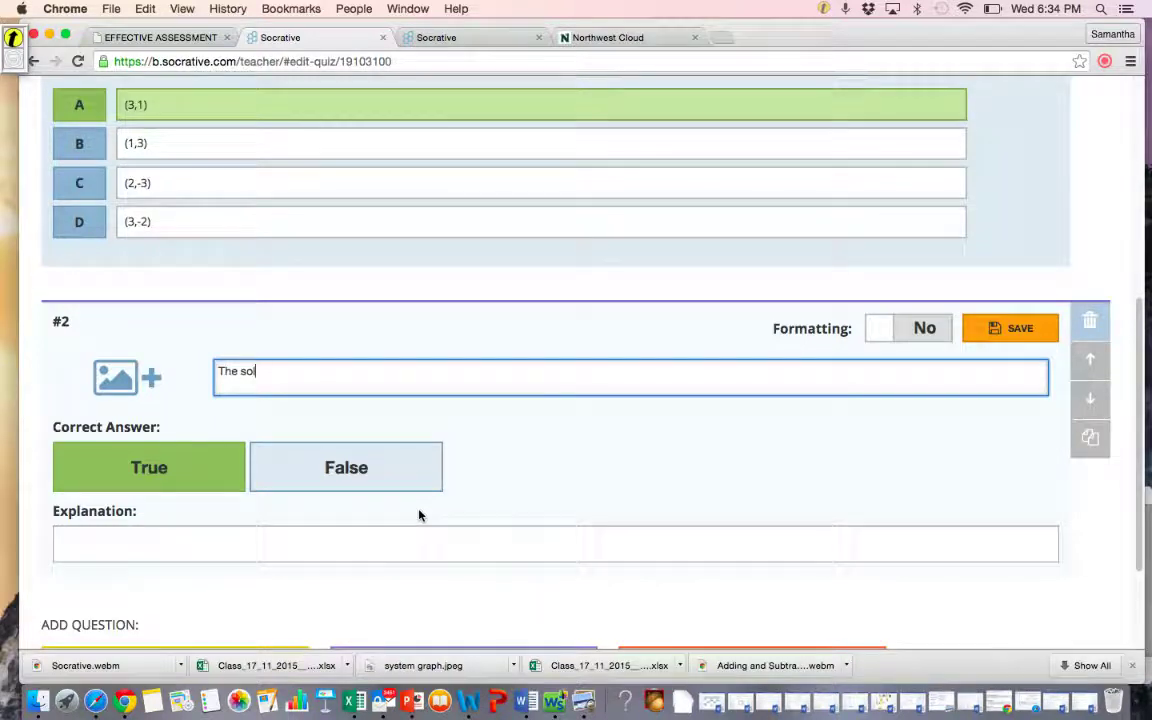
type("ution t")
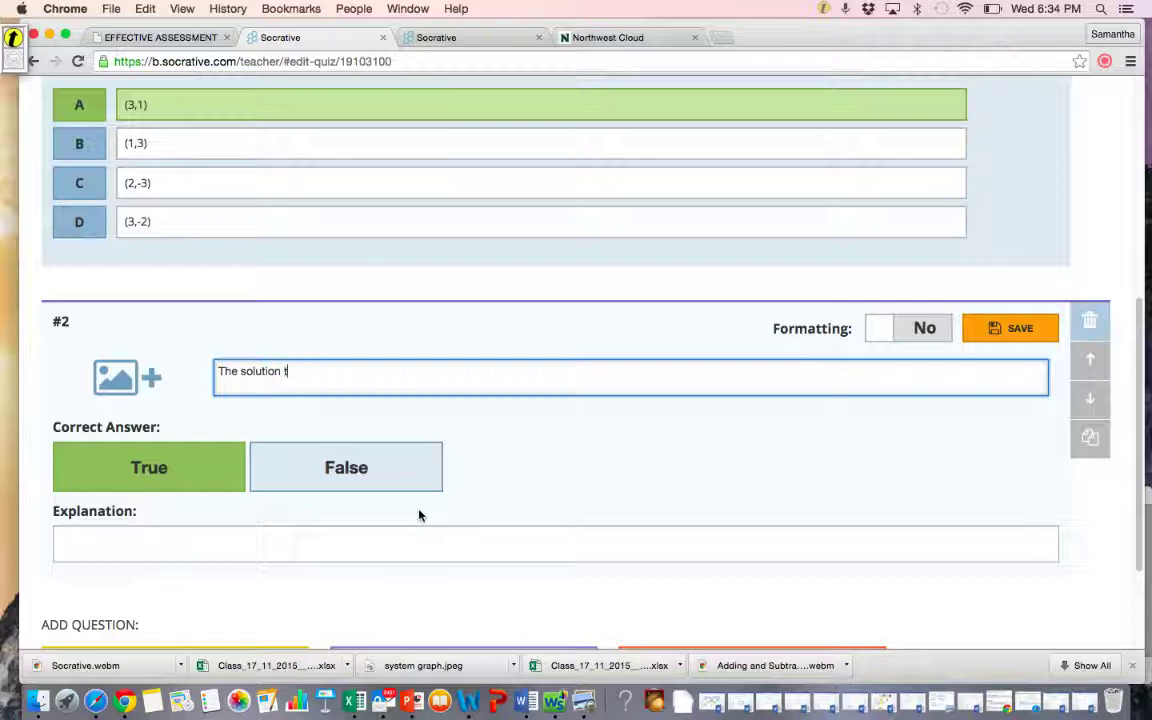
type("o the s")
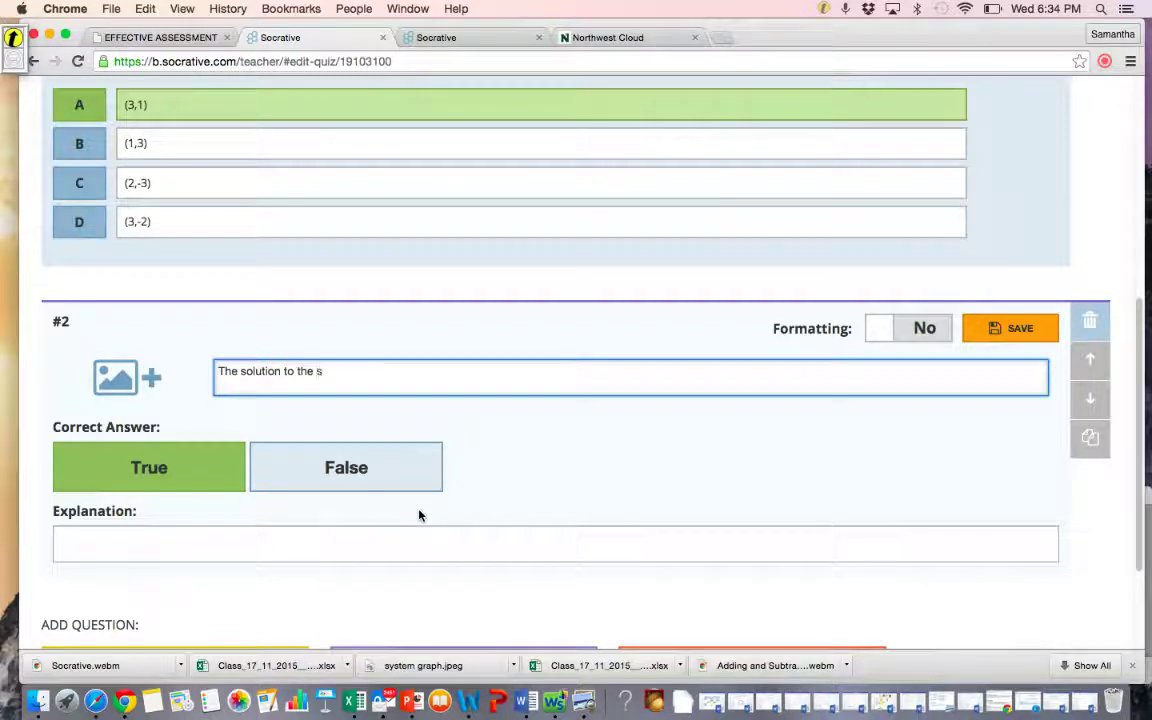
type("ystem b")
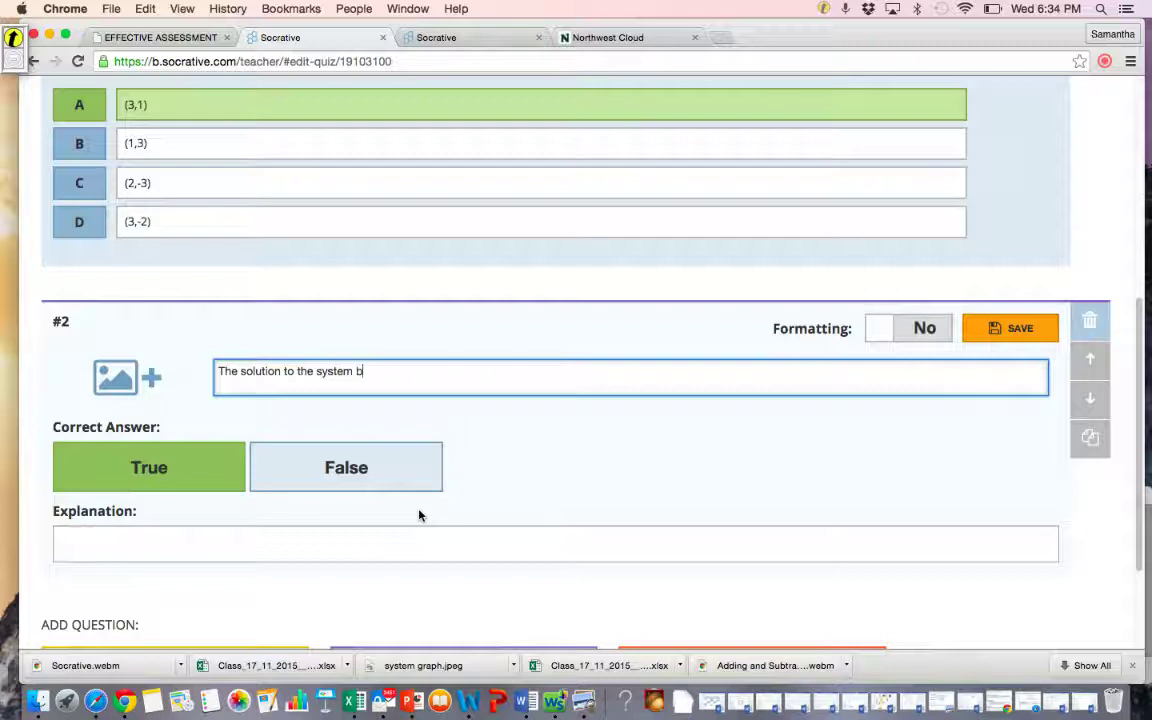
type("elow is (4")
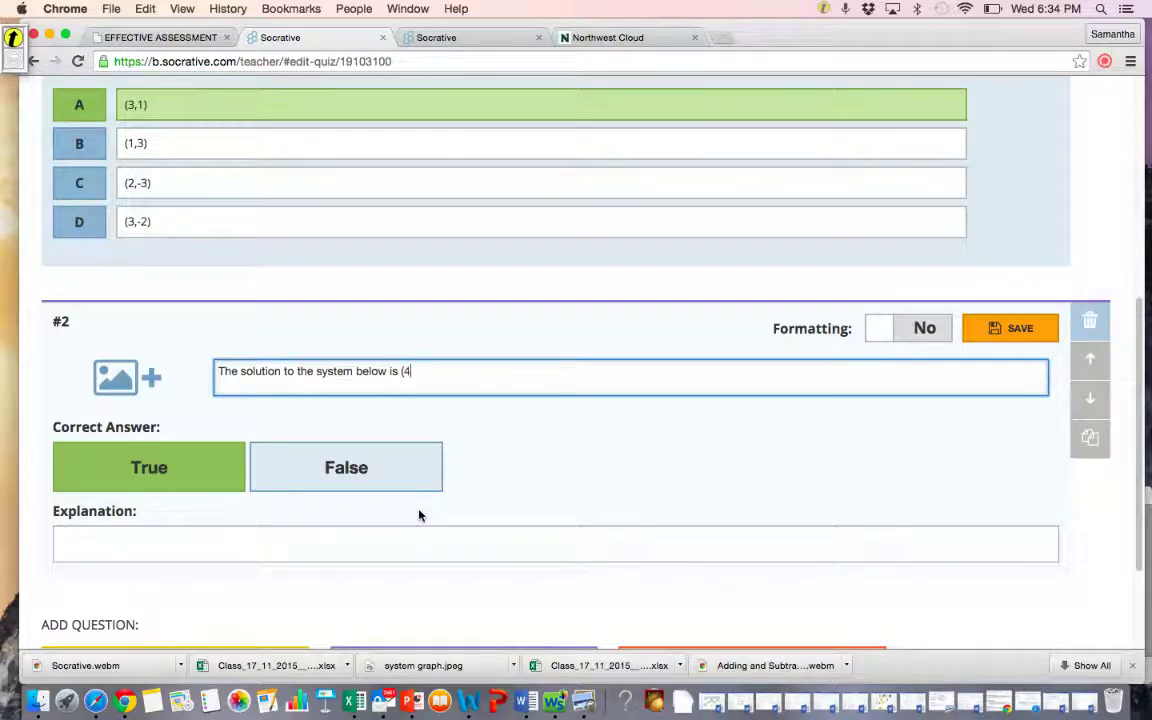
type(", -2)")
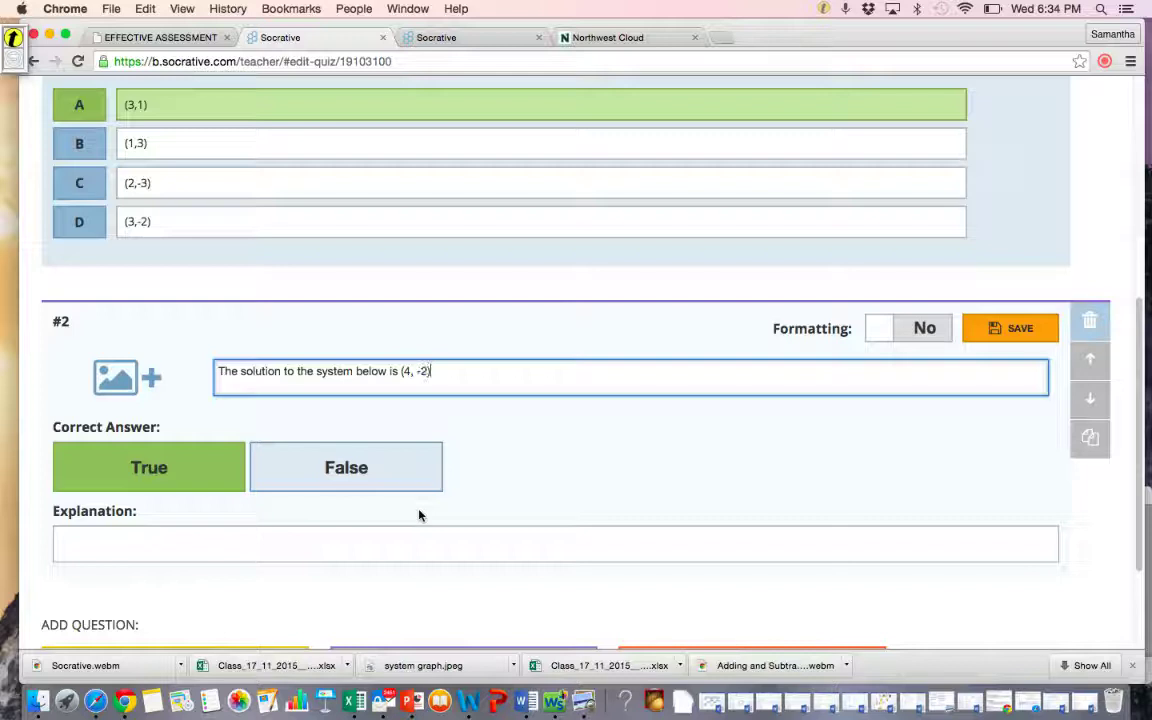
type(".")
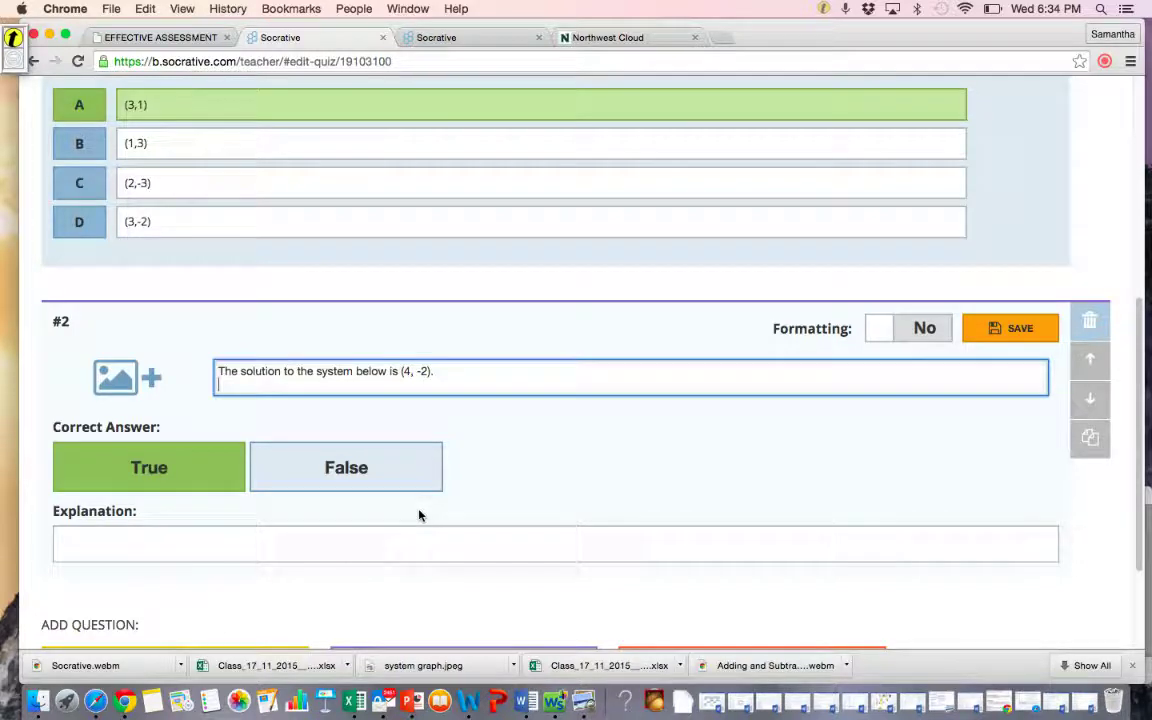
- Add the equations x-y=-6 and -2x+3y=16 on separate lines below the statement, with True as the correct answer
key("Return")
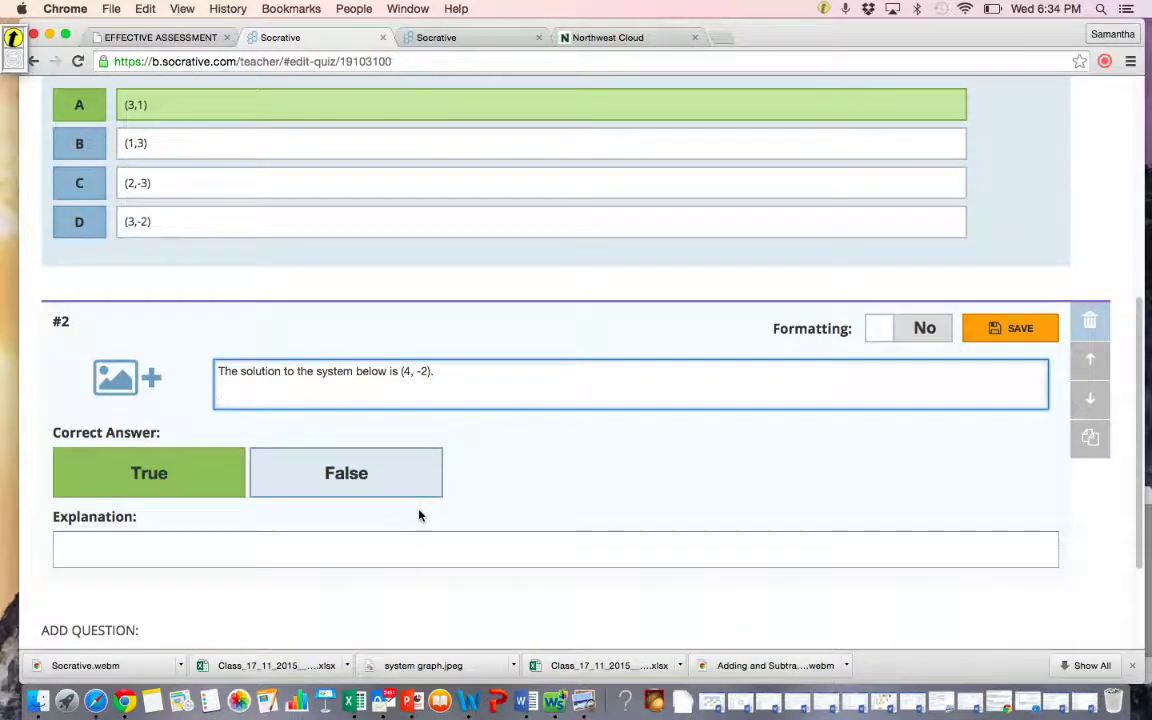
type("x-y=")
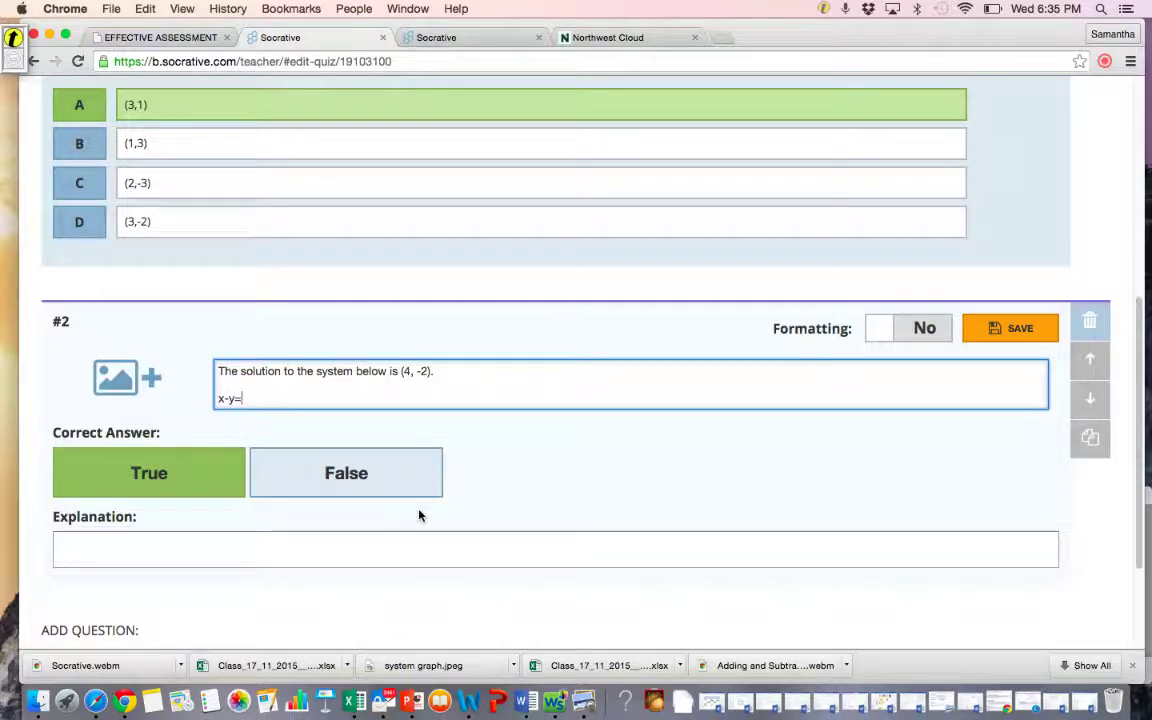
type("-6")
key("Return")
type("-2")
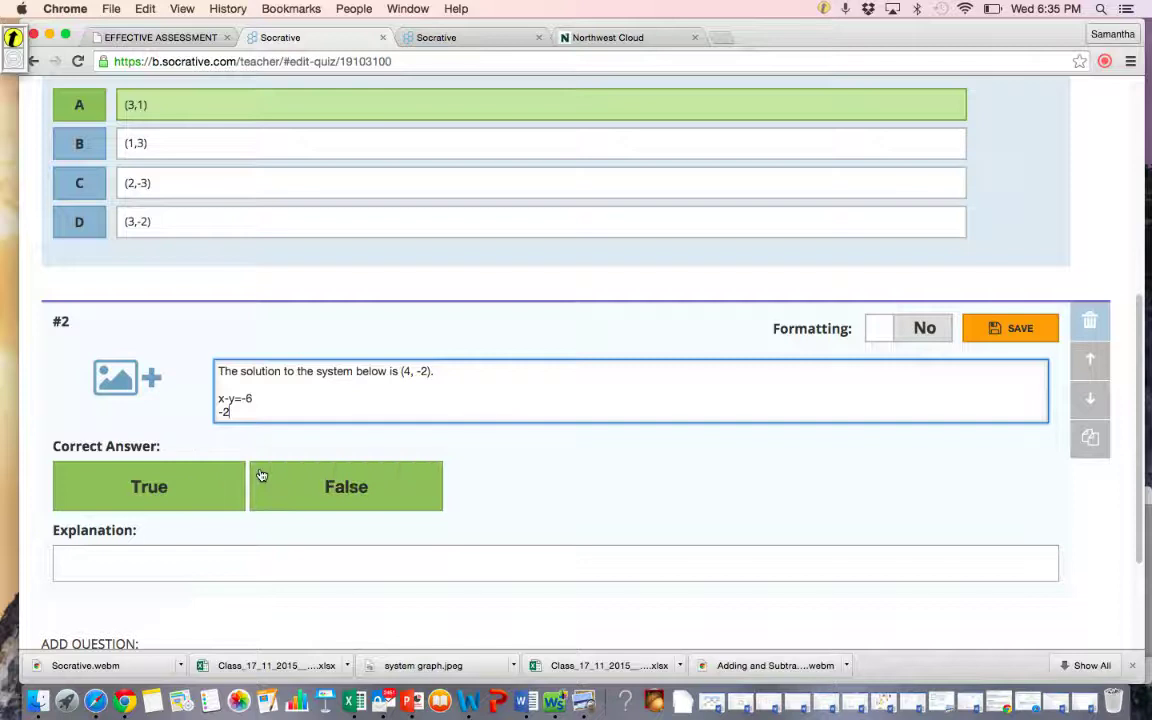
left_click(192, 503)
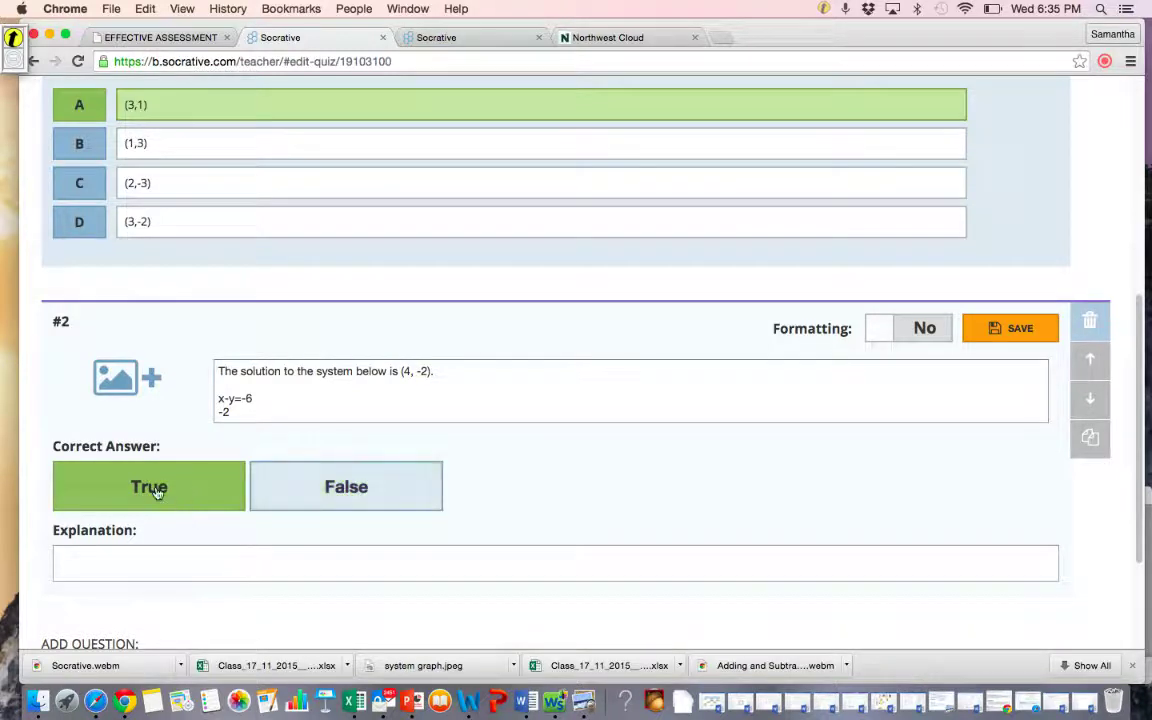
left_click(239, 418)
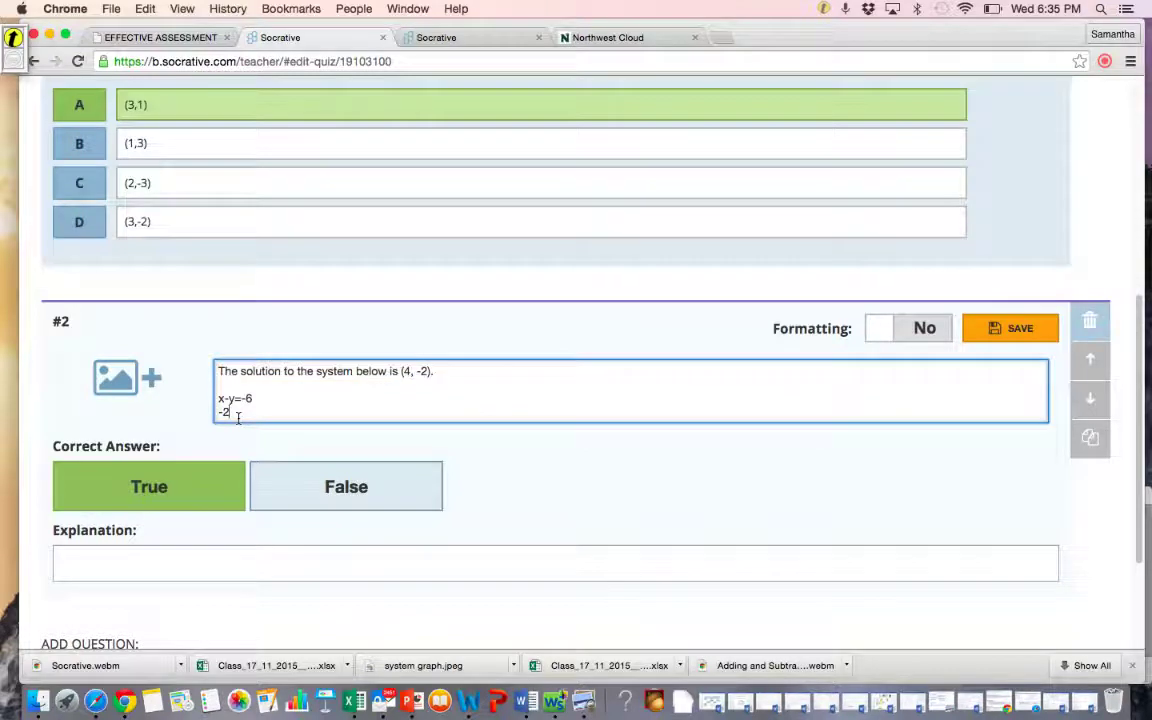
type("x+3y=16")
- Enter the explanation "Use elimination to solve." for the true/false question
left_click(176, 559)
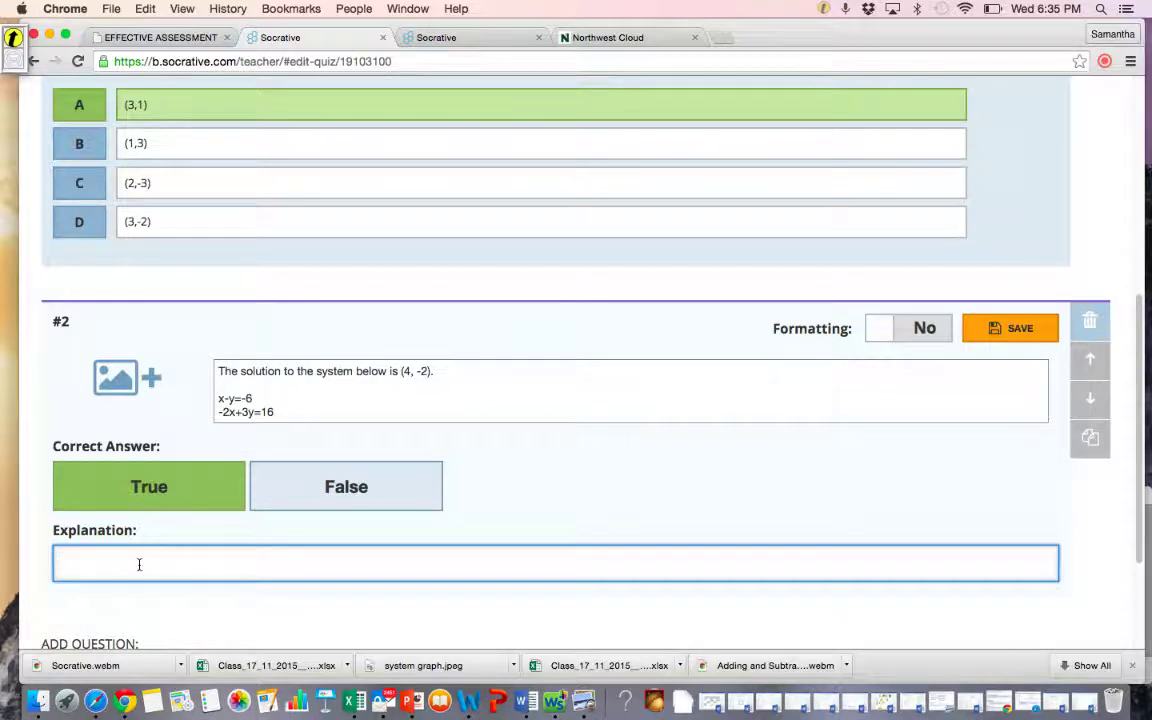
type("Use Elimination to solv")
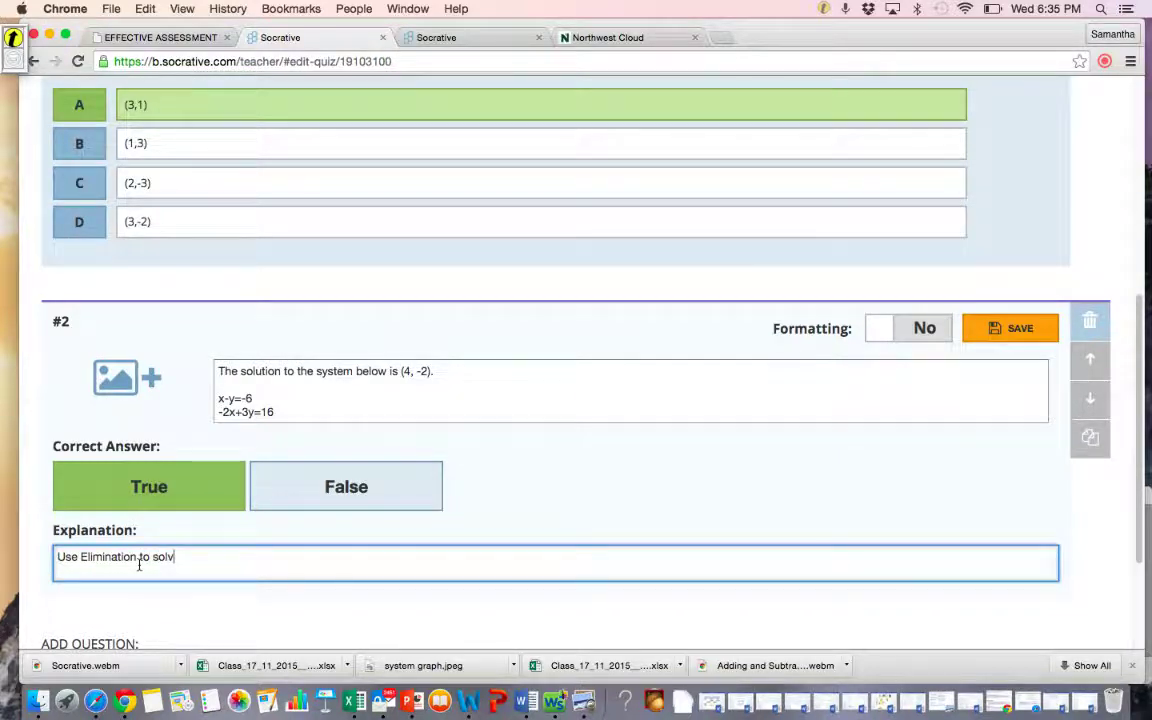
type("e.")
key("BackSpace")
type("e")
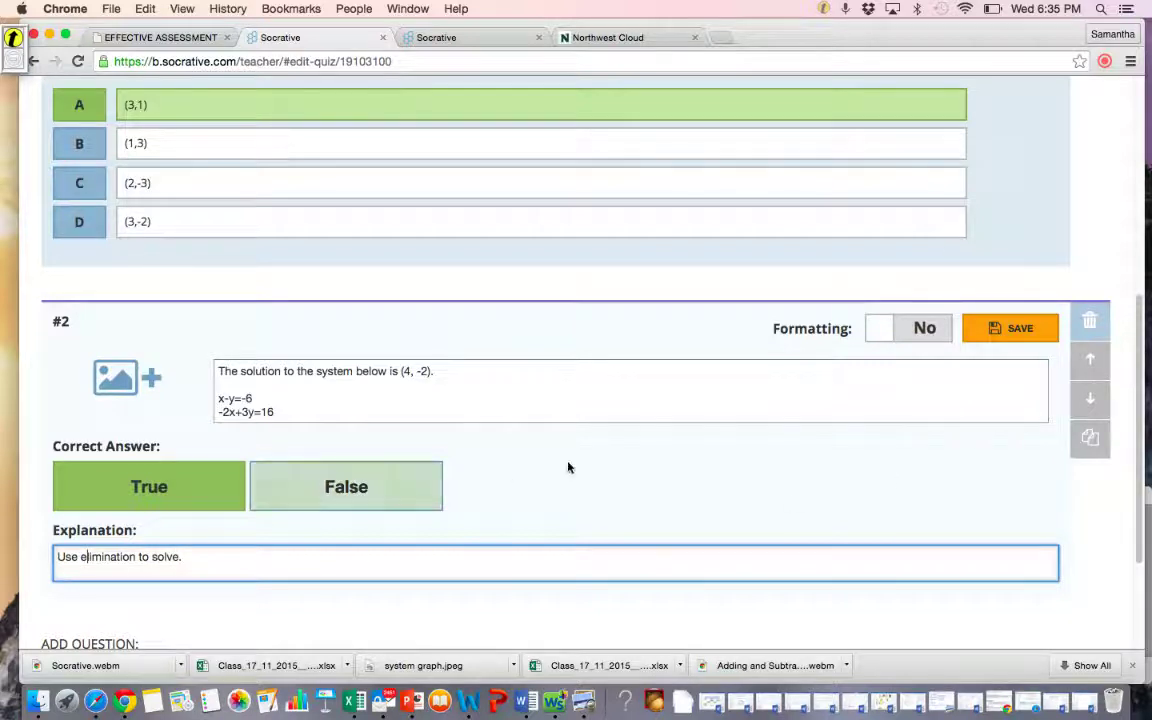
- Save the true/false question and save the reopened multiple-choice question 1 as it is
left_click(1043, 330)
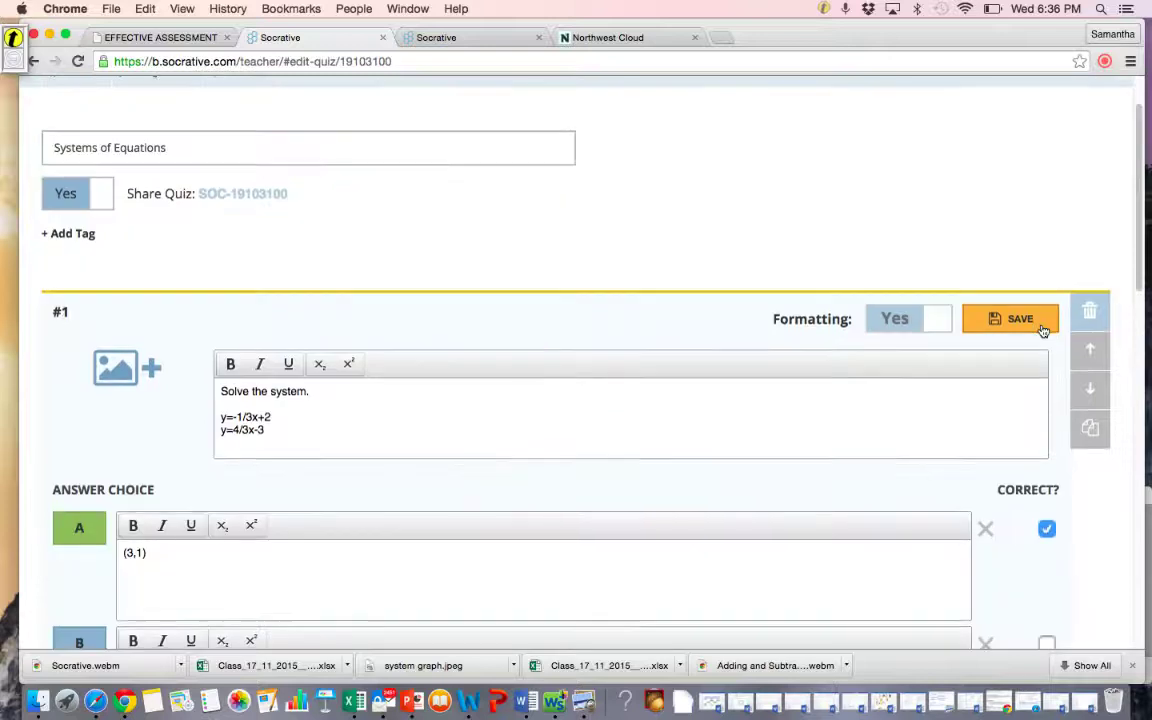
scroll(1041, 327, "down", 5)
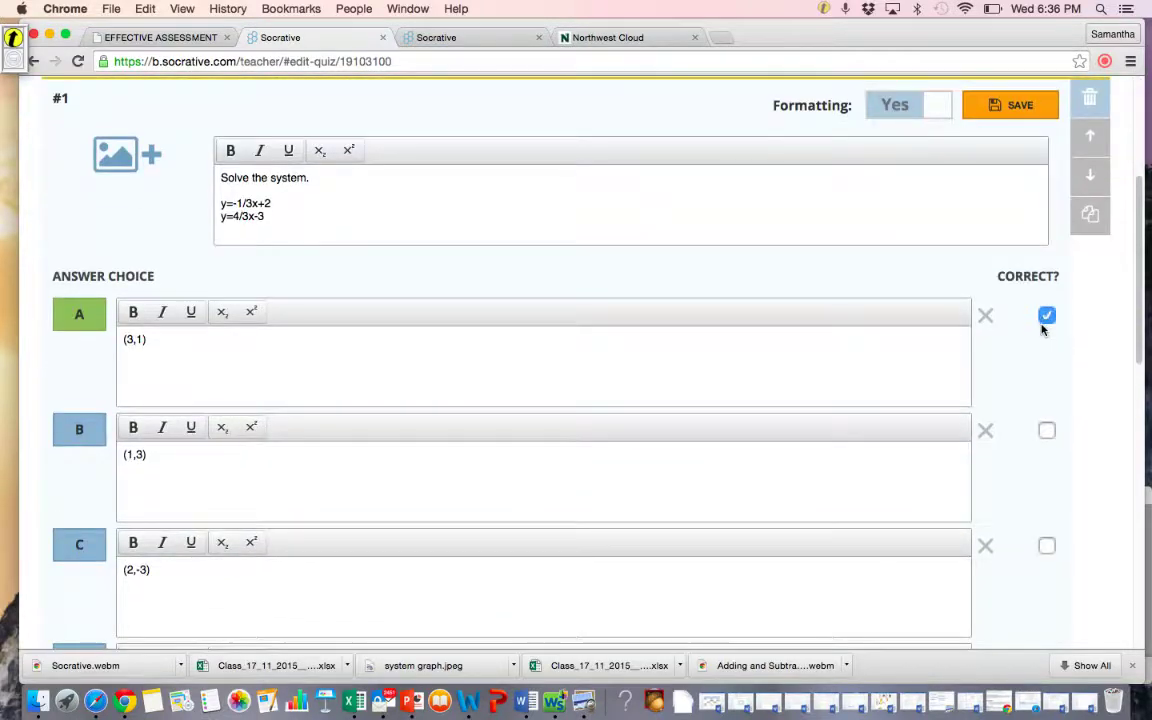
left_click(1010, 106)
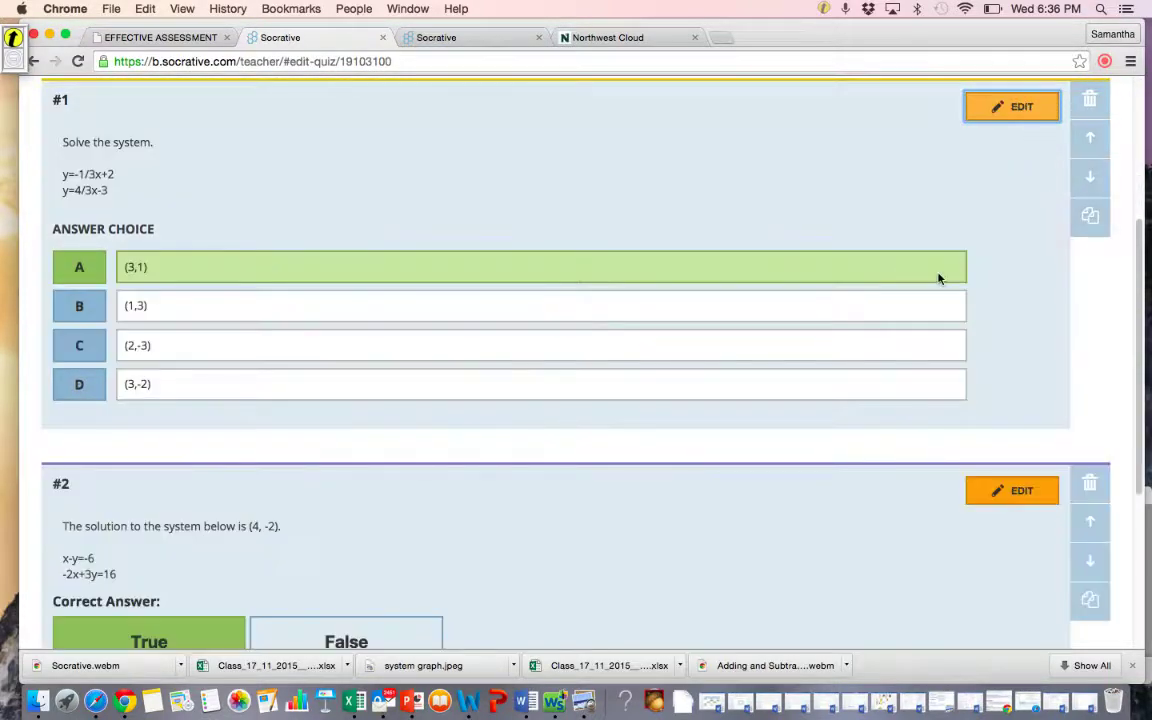
- Move the true/false question up so it comes before the multiple-choice question
scroll(939, 275, "down", 5)
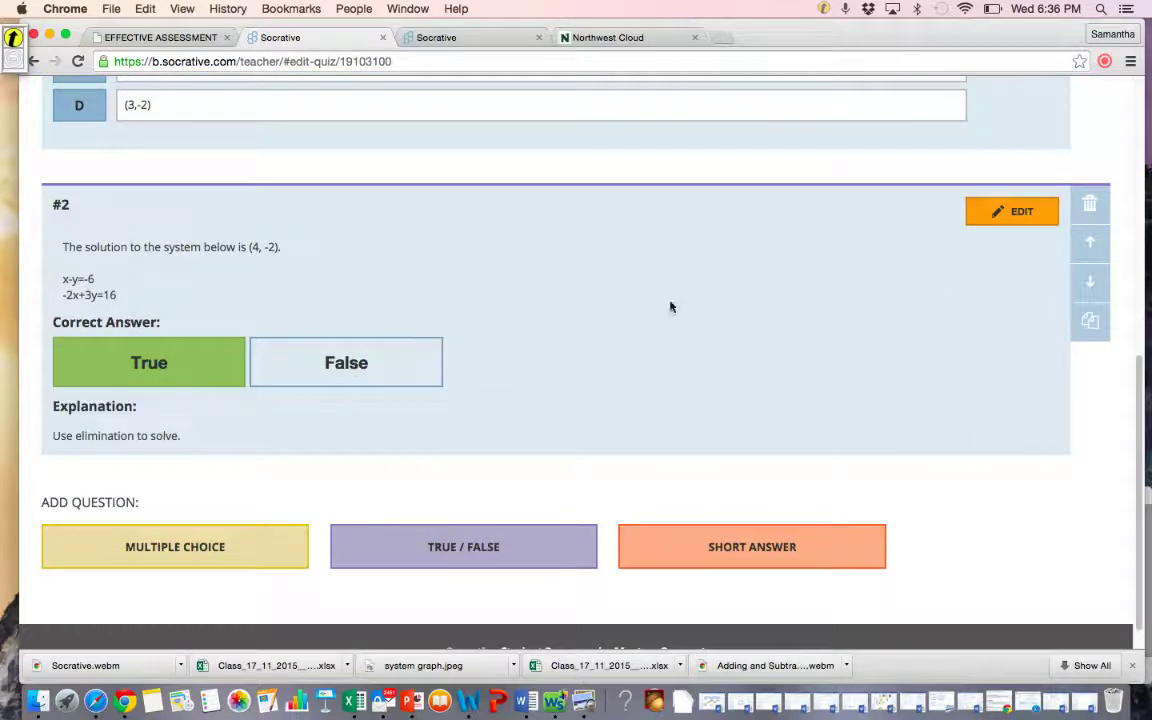
left_click(1088, 243)
scroll(1087, 248, "up", 5)
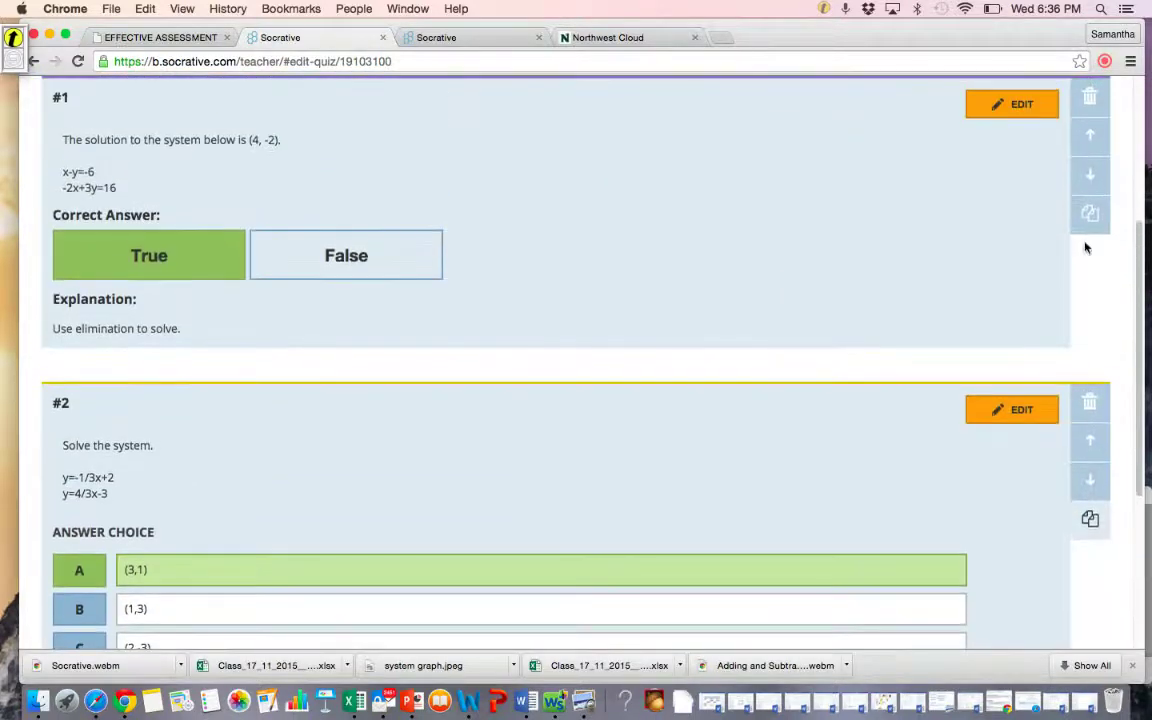
- Add a short-answer question with the text "What is the solution to the graphed system."
scroll(447, 355, "down", 5)
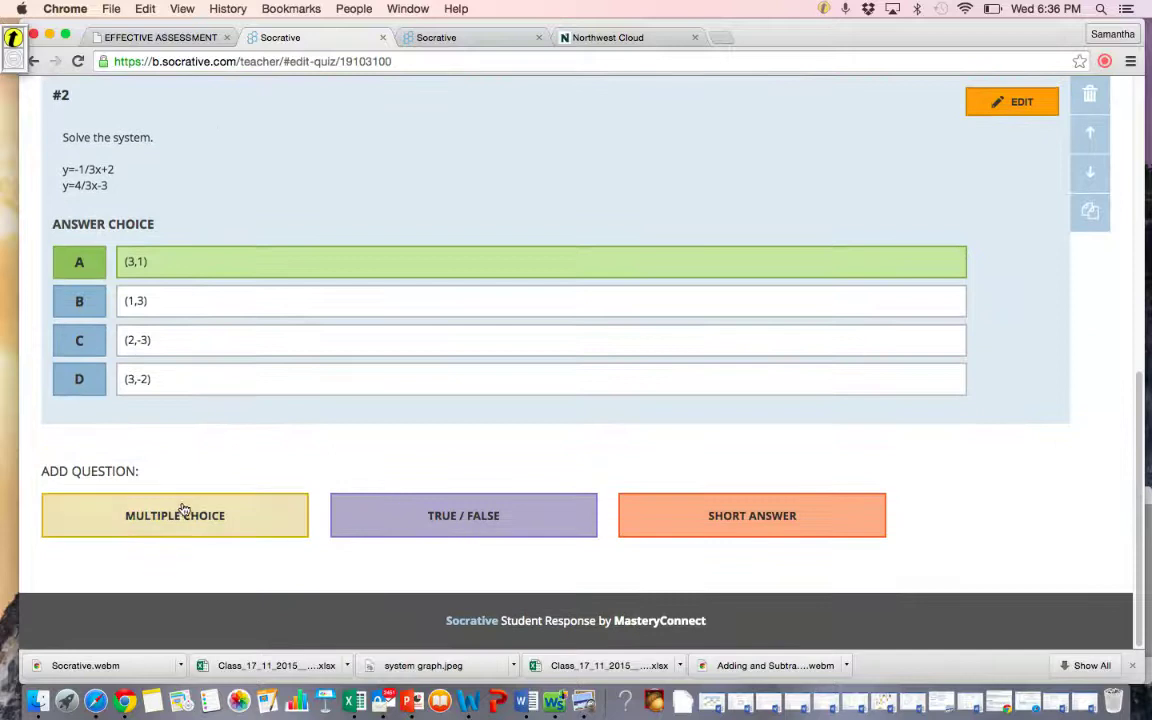
left_click(711, 522)
type("What is the solution to the graphed s")
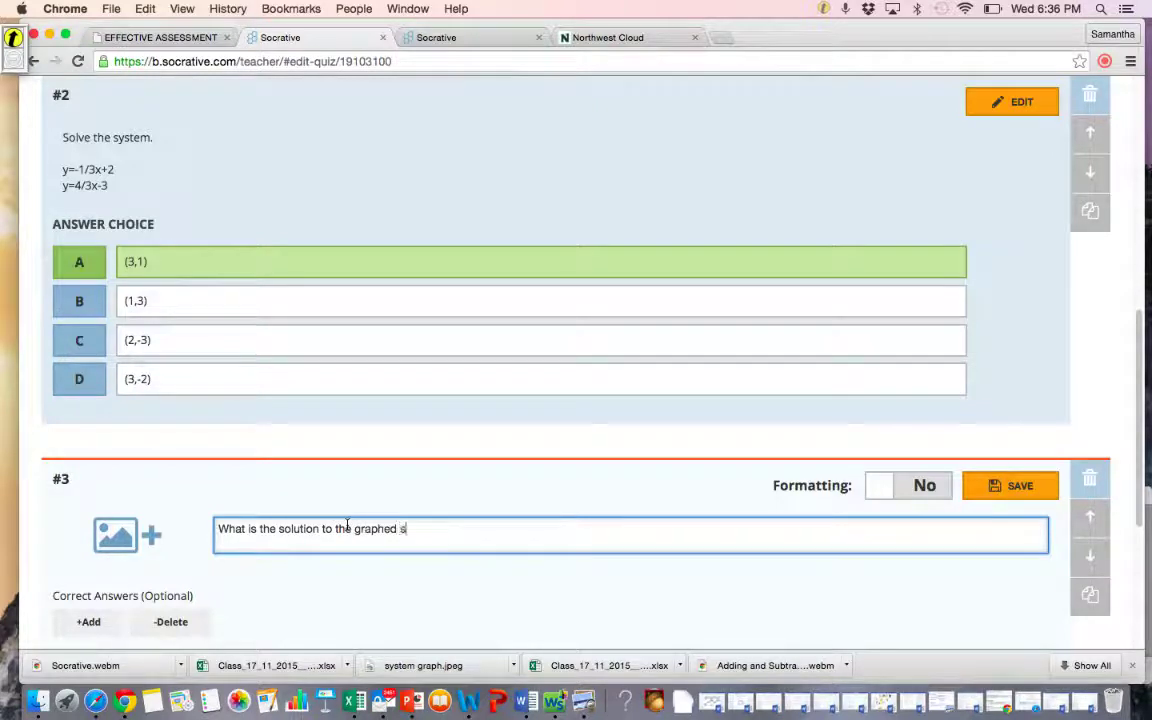
type("ystem.")
- Attach the image system graph.jpeg from the Desktop to question 3
scroll(210, 450, "down", 3)
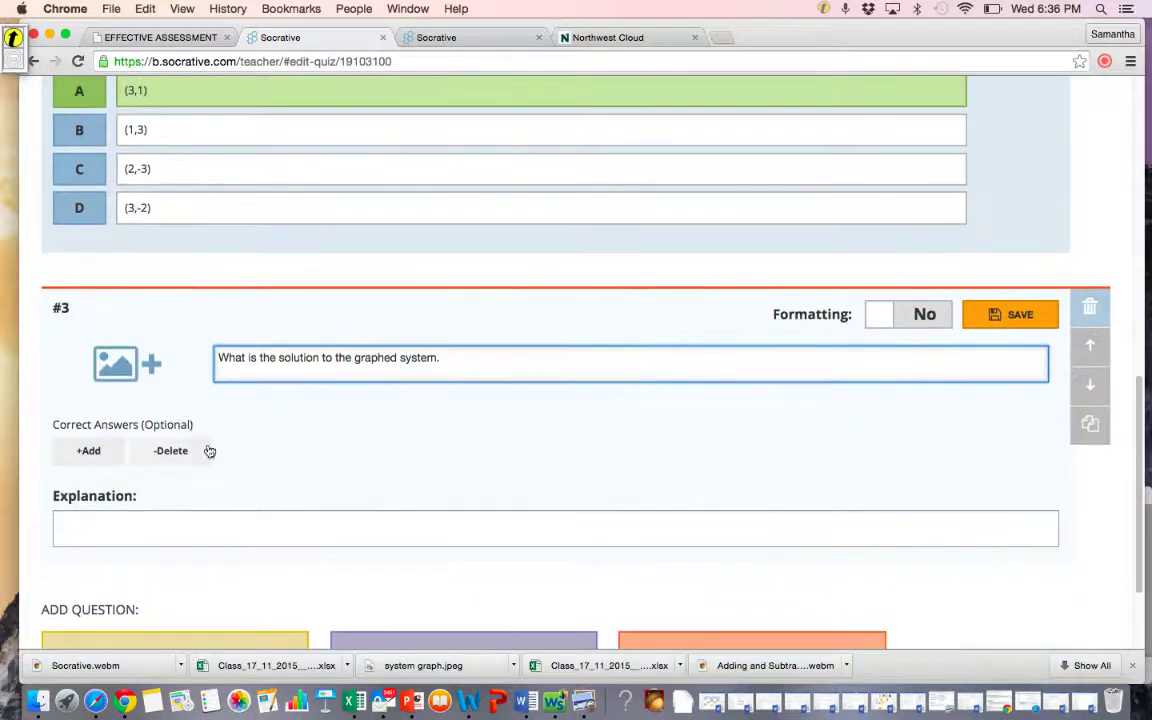
left_click(123, 363)
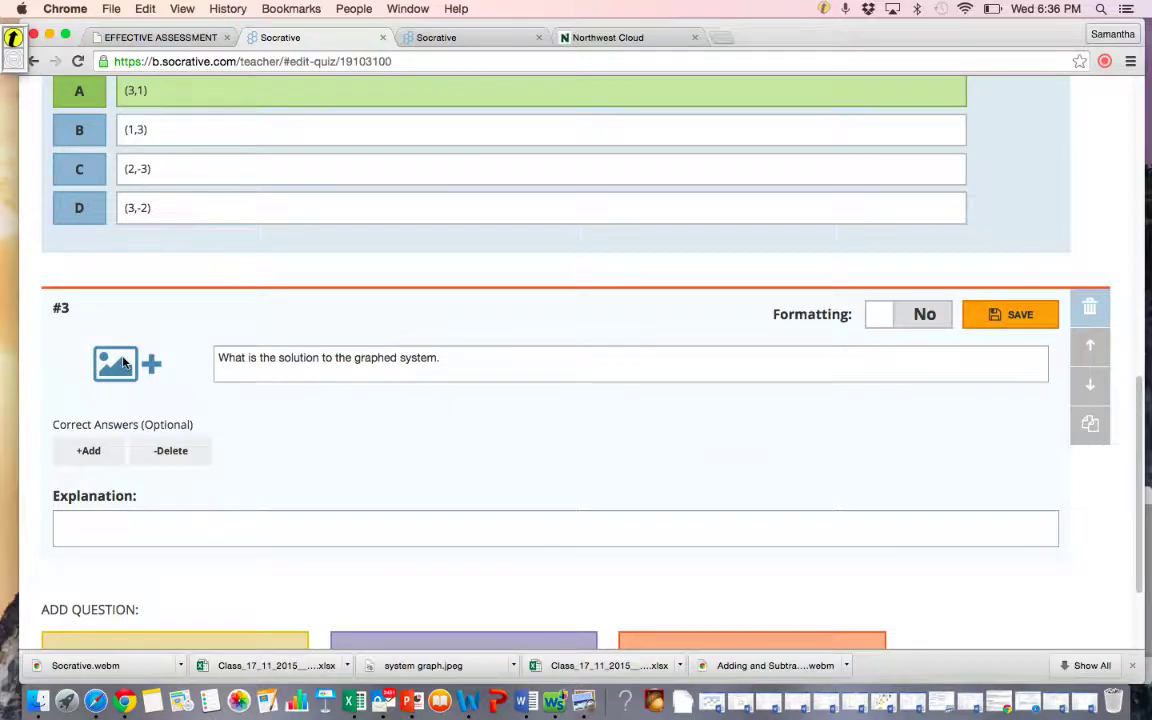
left_click(620, 172)
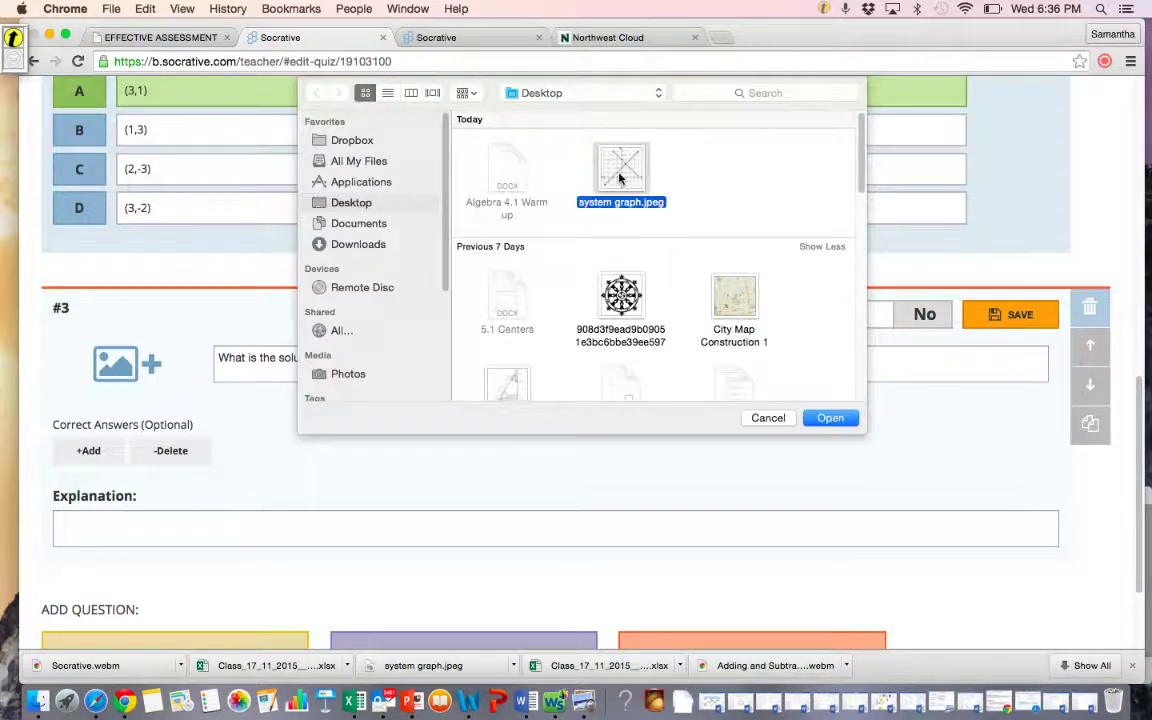
left_click(829, 420)
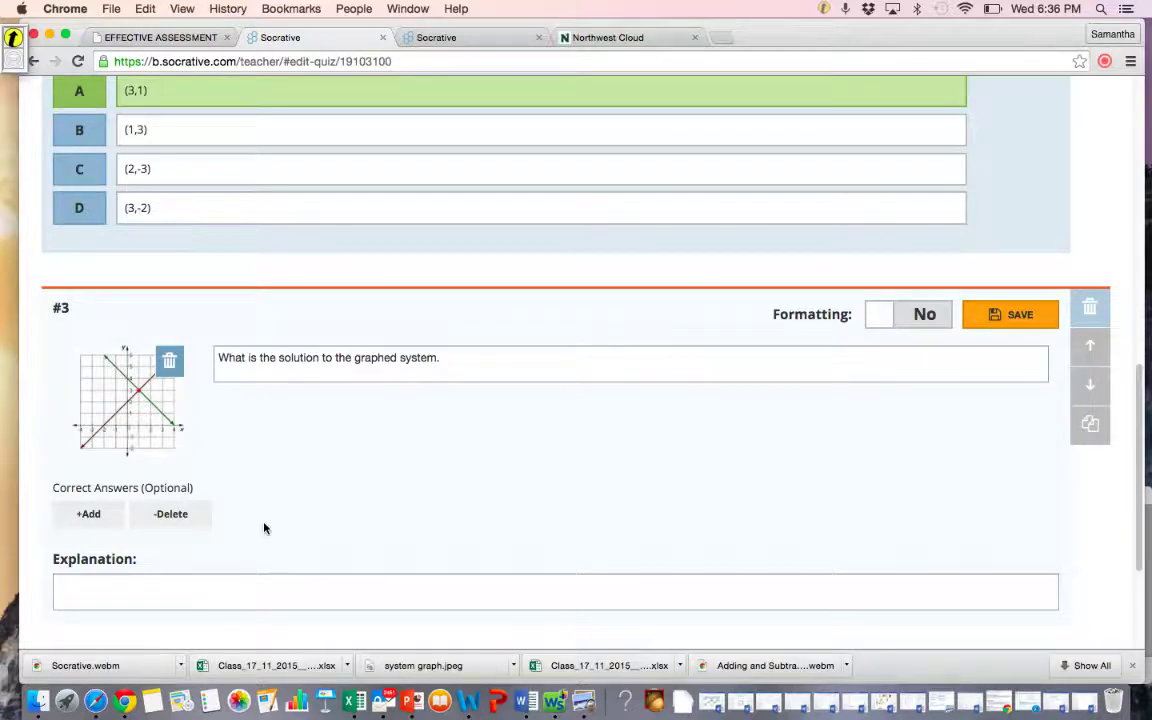
- Add two accepted correct answers to question 3: (1,3) and 1,3
left_click(92, 513)
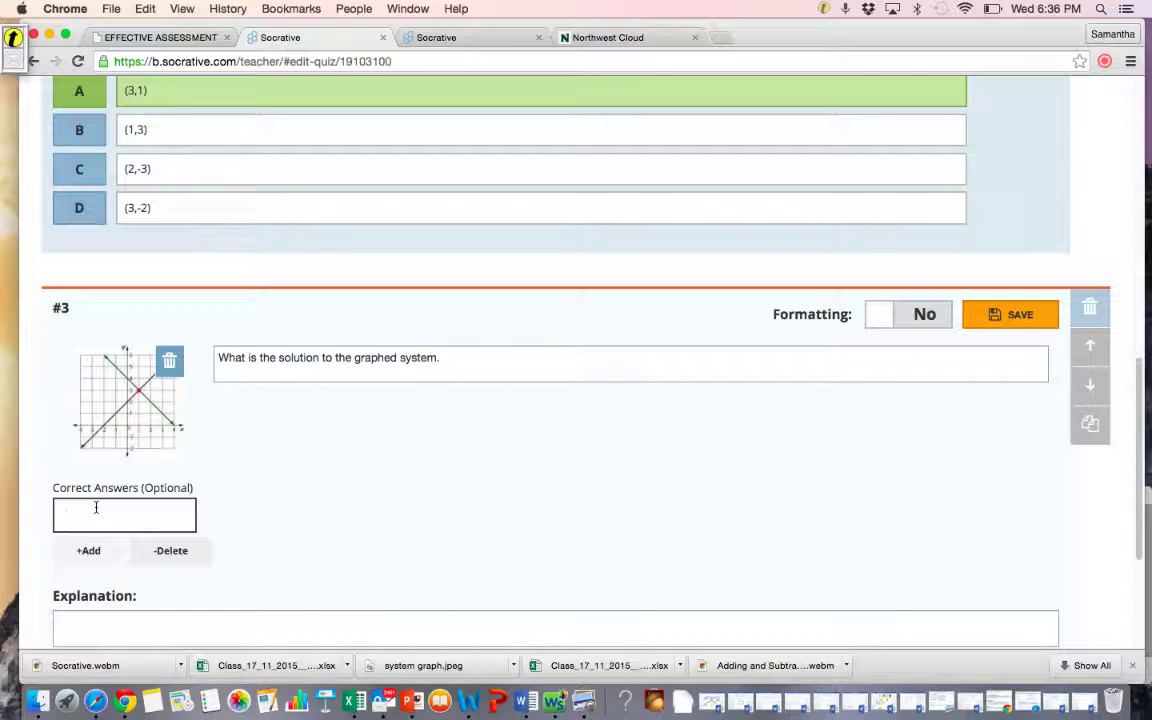
type("(")
type("3,")
key("BackSpace")
key("BackSpace")
type("1,3)")
left_click(87, 550)
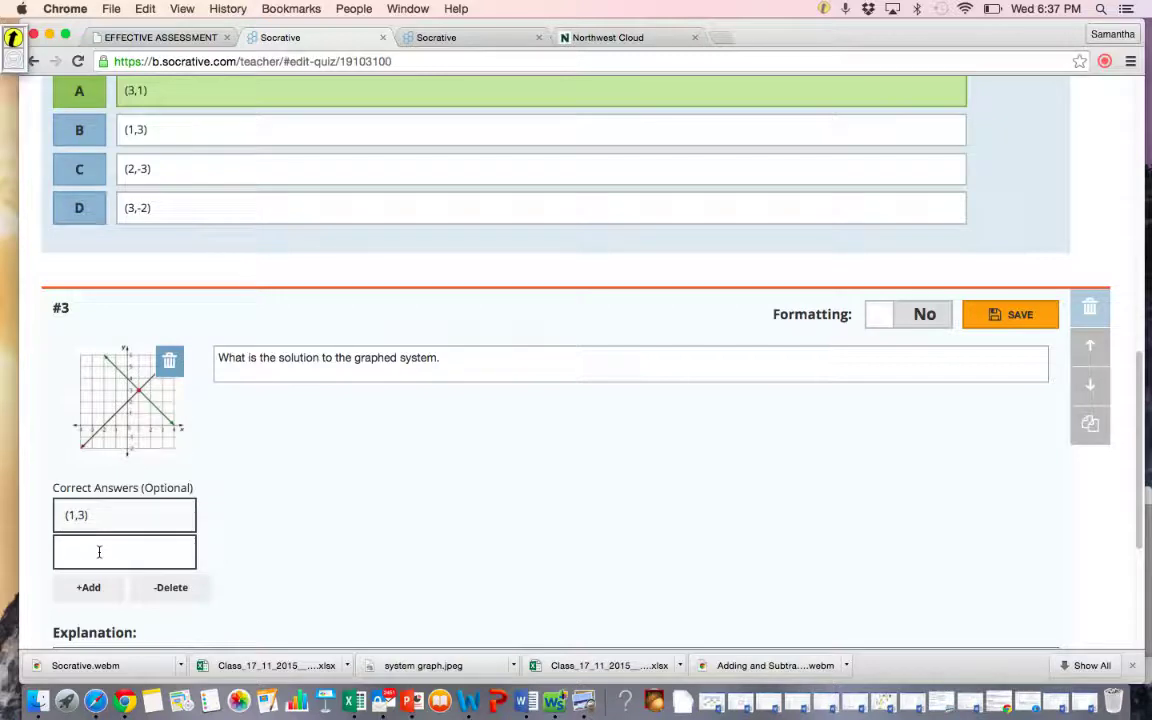
type("1,3")
- Enter the explanation "Look for the intersection." for question 3 and save the question
scroll(313, 549, "down", 3)
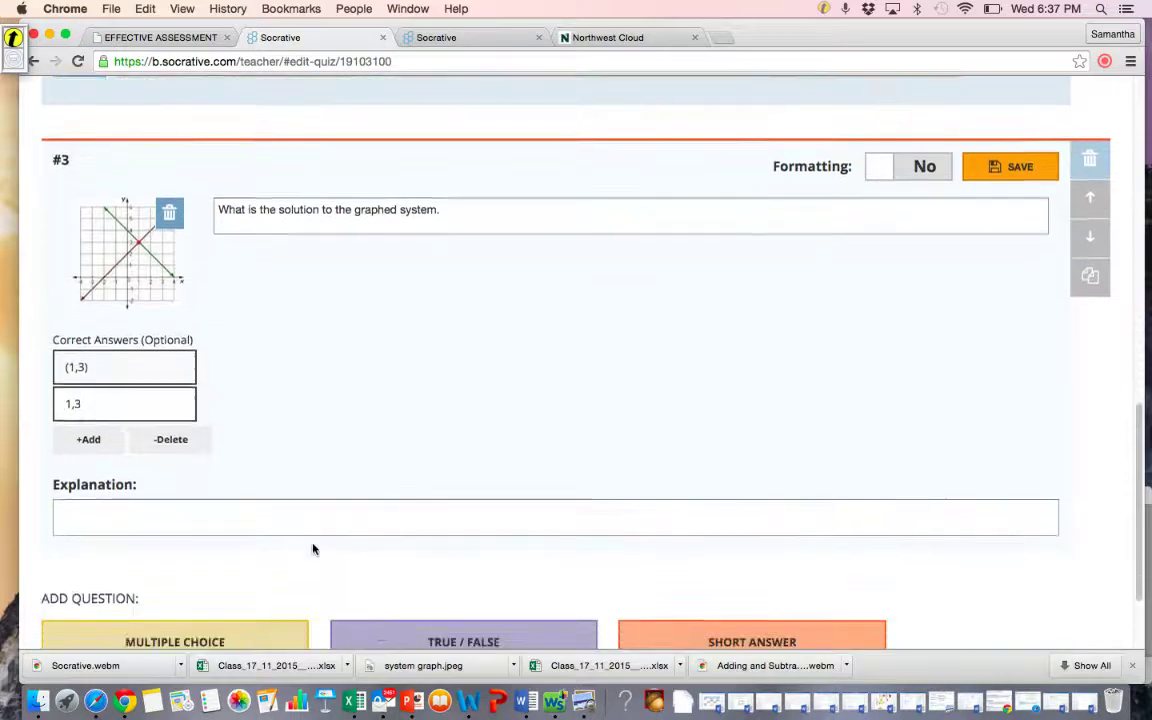
left_click(179, 501)
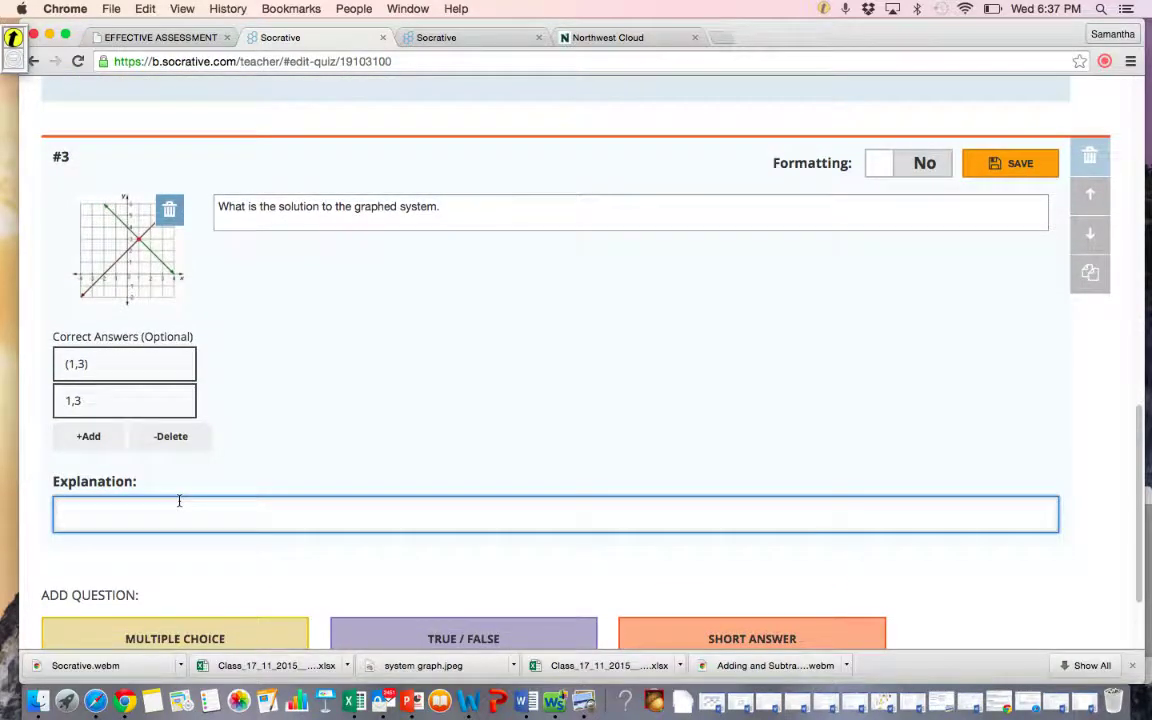
type("Look for the l")
type("ntersection")
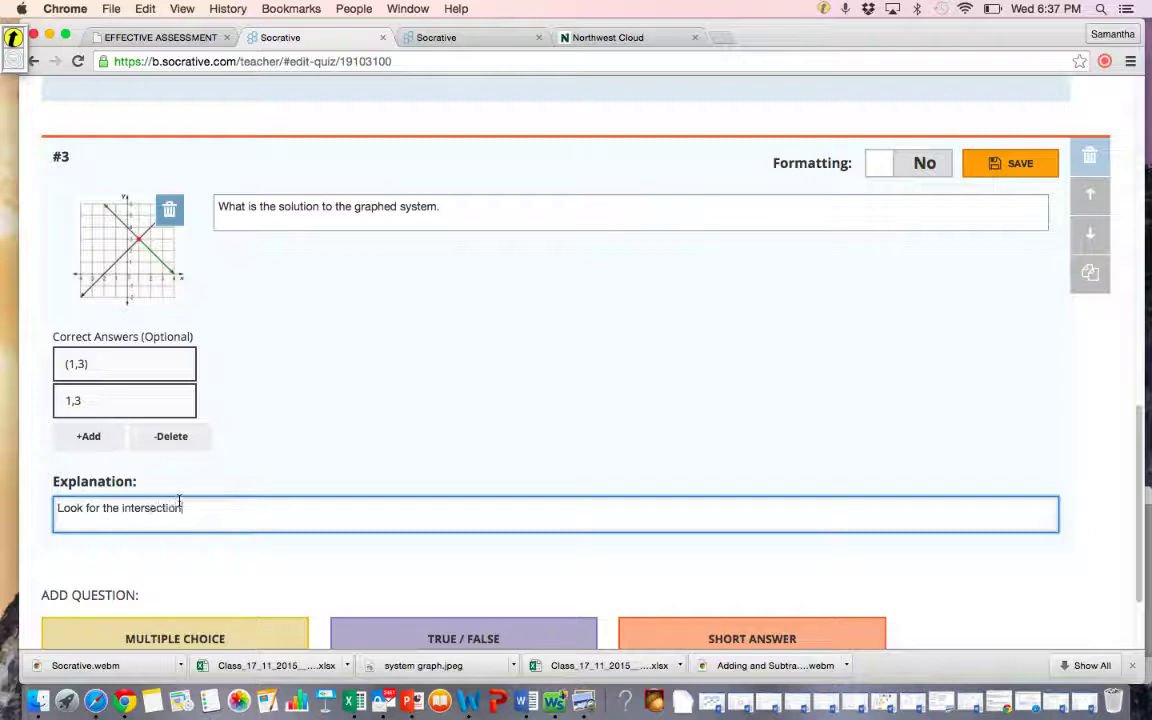
type(".")
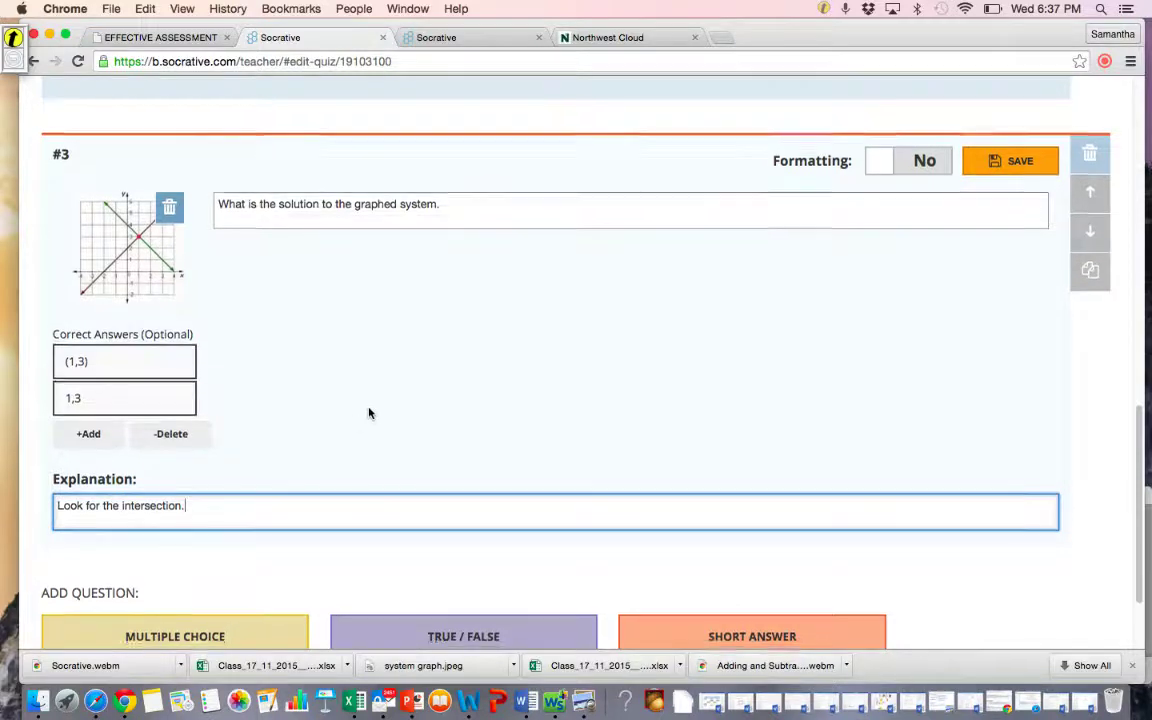
scroll(368, 411, "down", 2)
left_click(1012, 104)
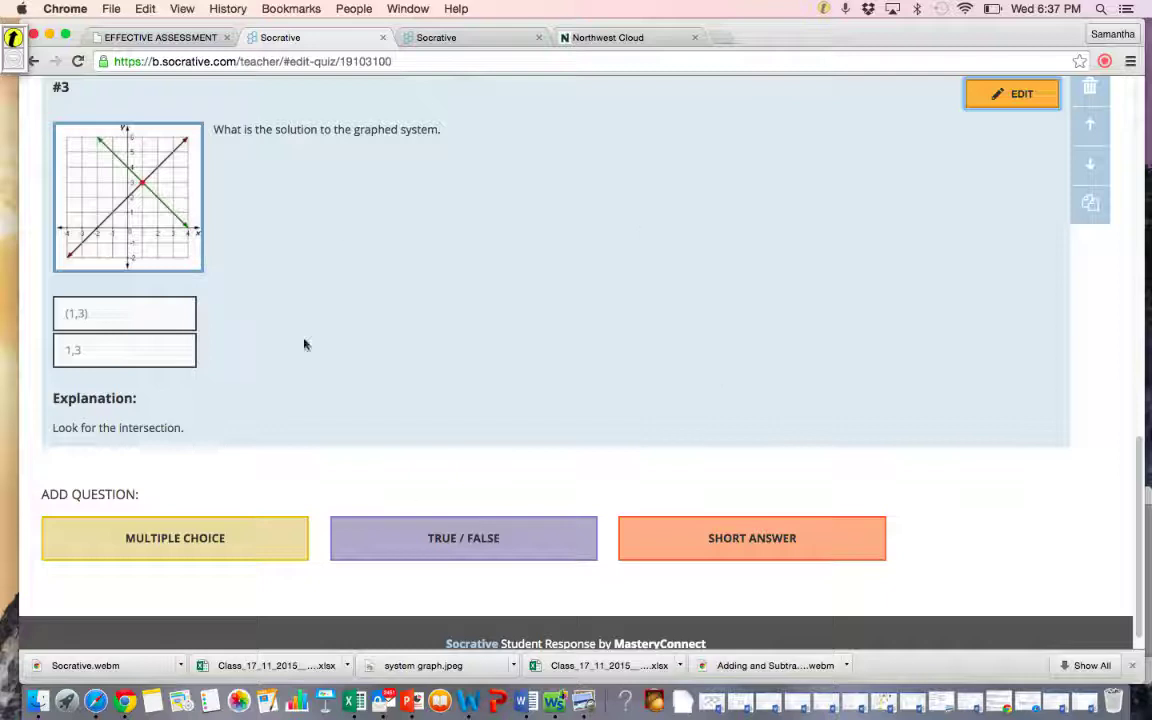
- Review all the questions of the Systems of Equations quiz, then save and exit it
scroll(342, 229, "up", 10)
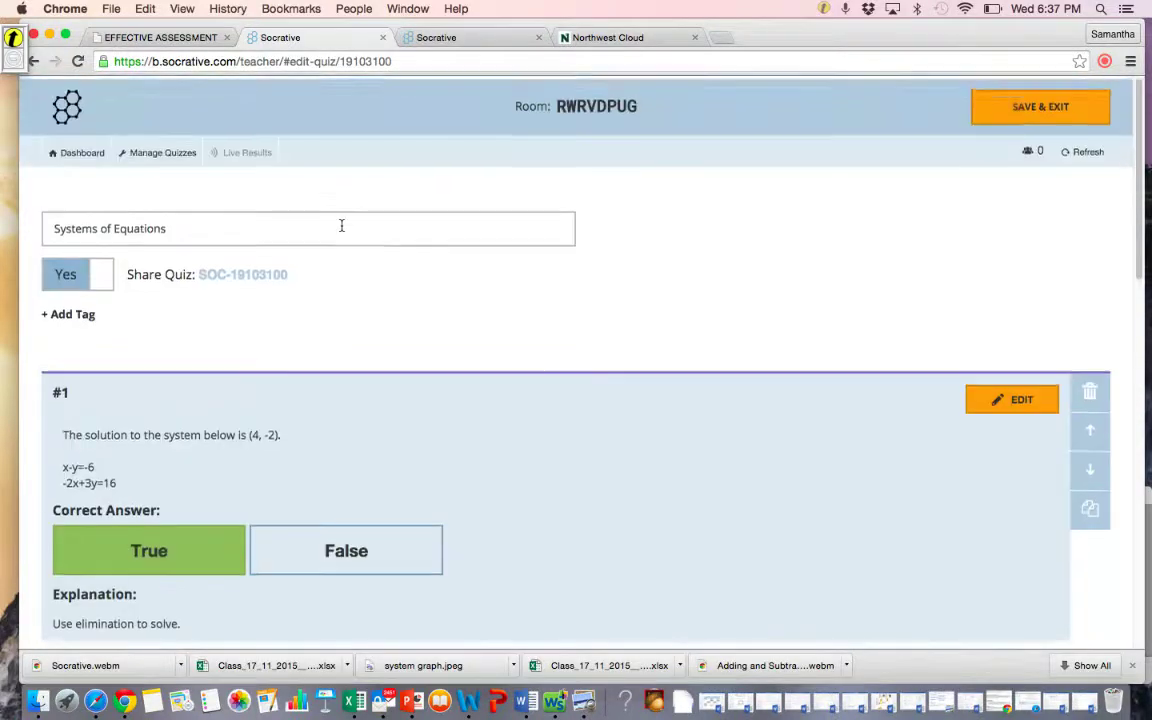
scroll(341, 228, "down", 15)
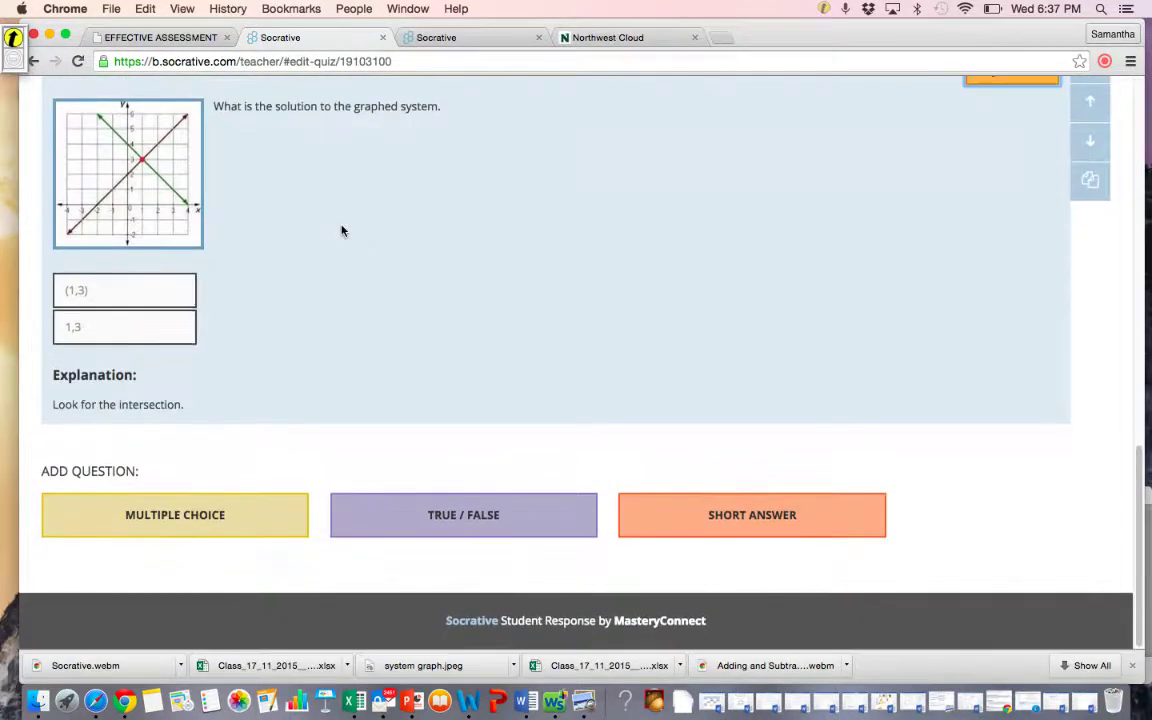
scroll(341, 231, "up", 15)
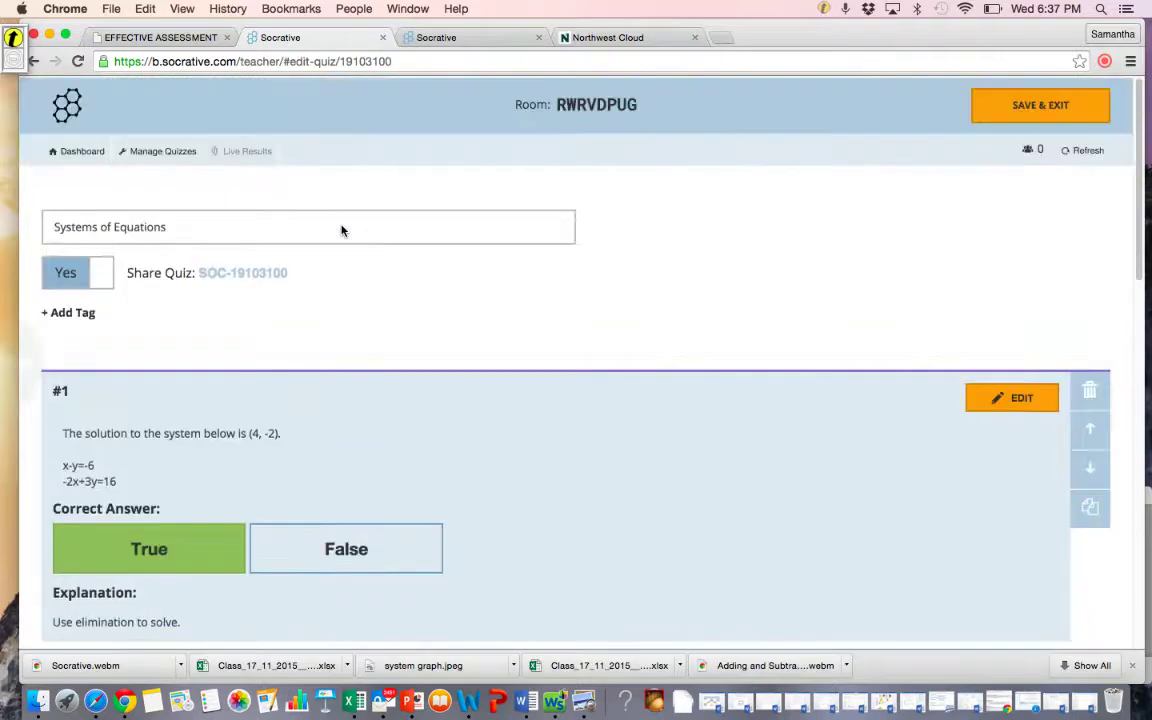
left_click(1055, 106)
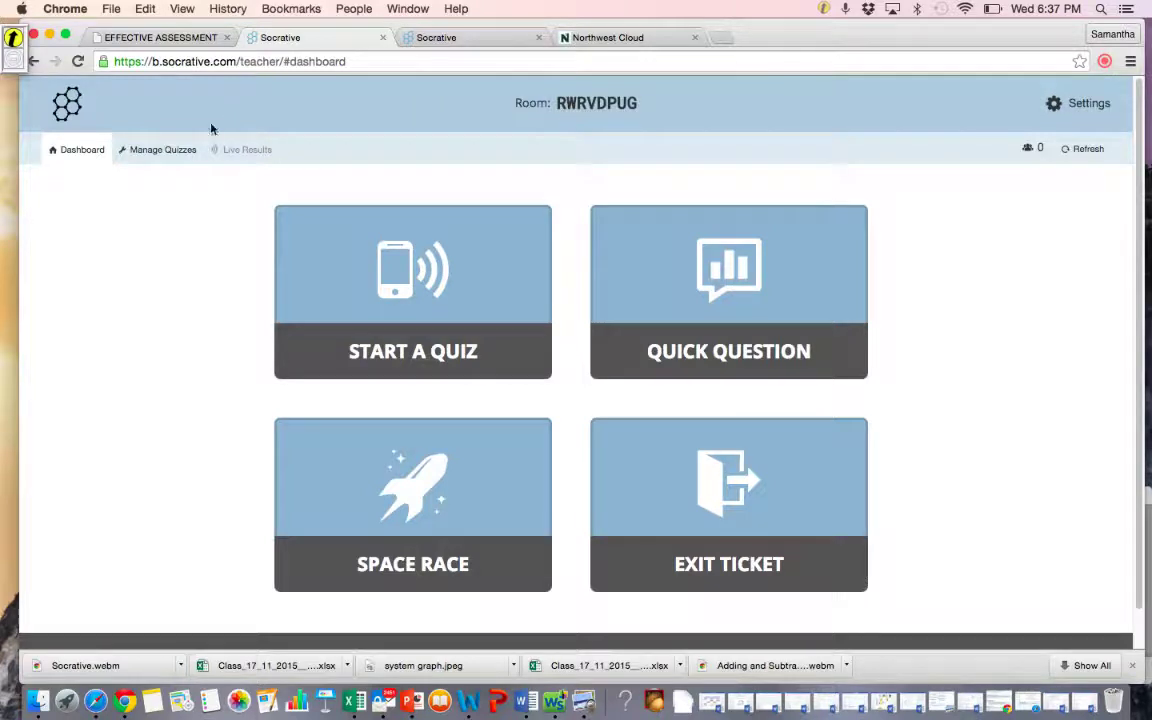
- Reopen the saved Systems of Equations quiz for editing, look through its questions, and exit to the dashboard
left_click(172, 146)
left_click(391, 444)
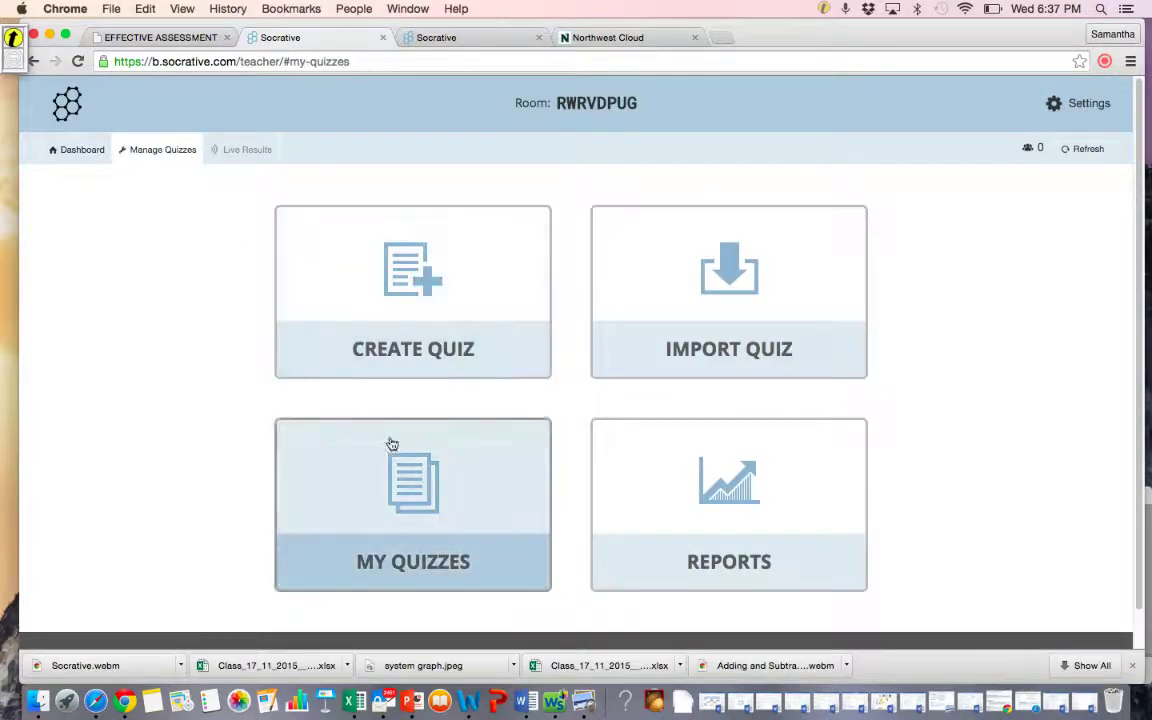
left_click(147, 273)
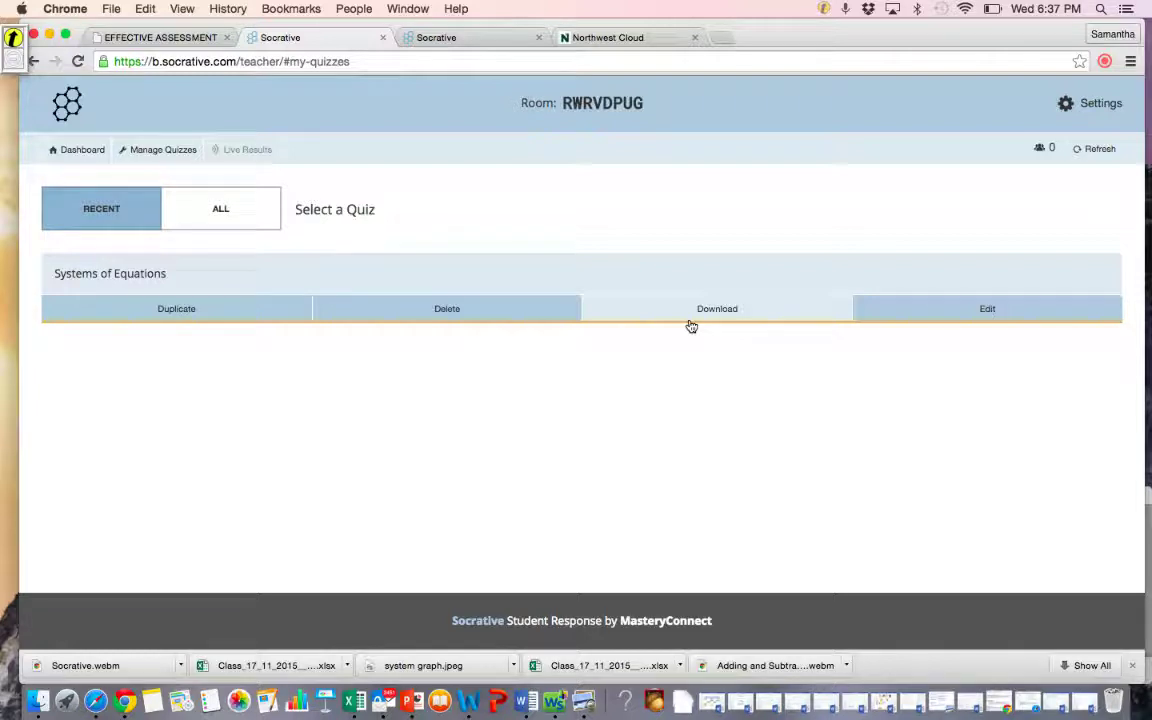
left_click(998, 313)
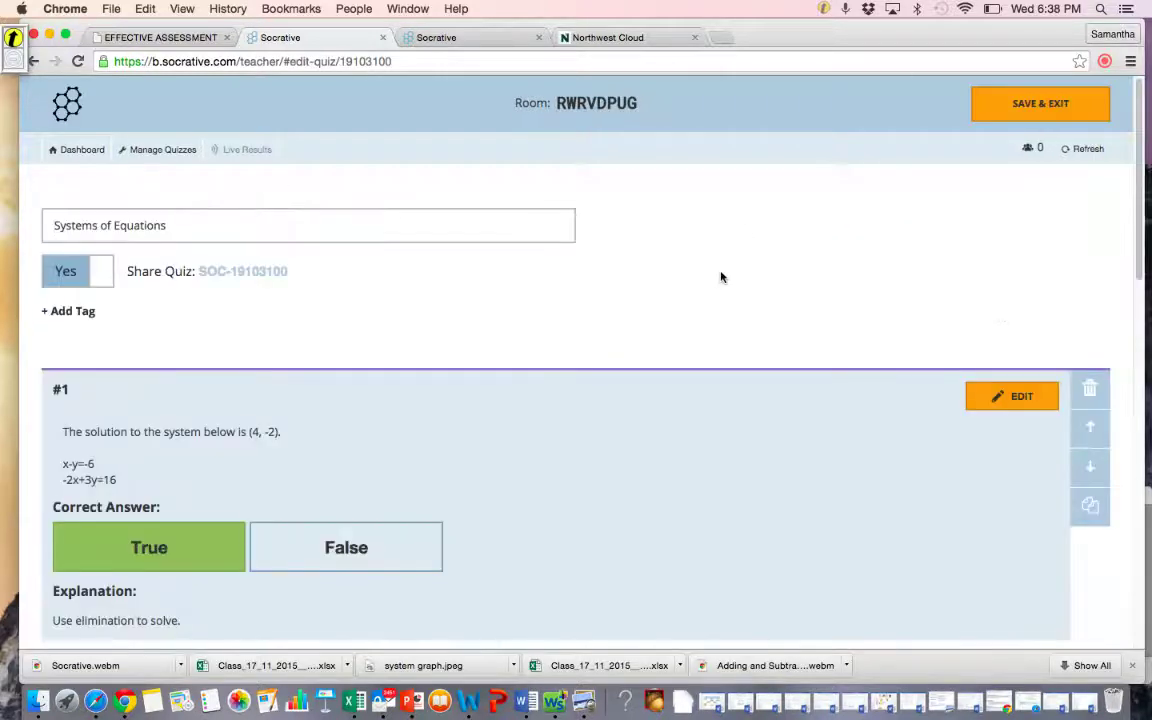
scroll(721, 277, "down", 15)
scroll(721, 277, "up", 14)
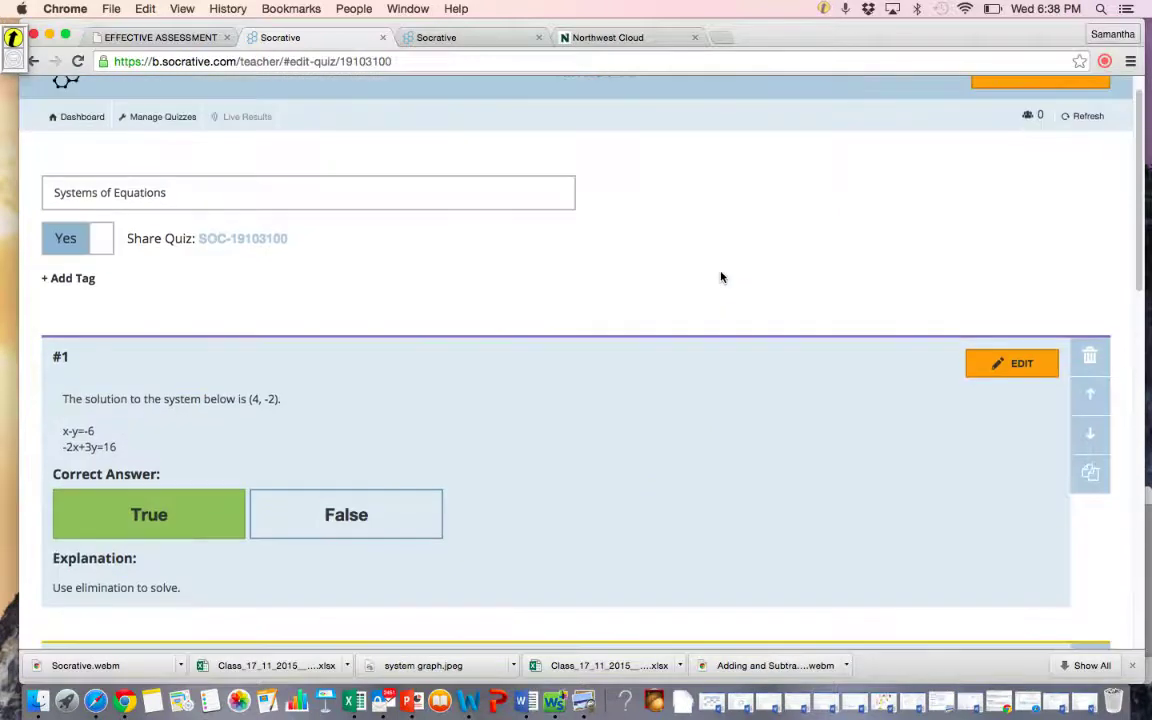
scroll(721, 277, "up", 2)
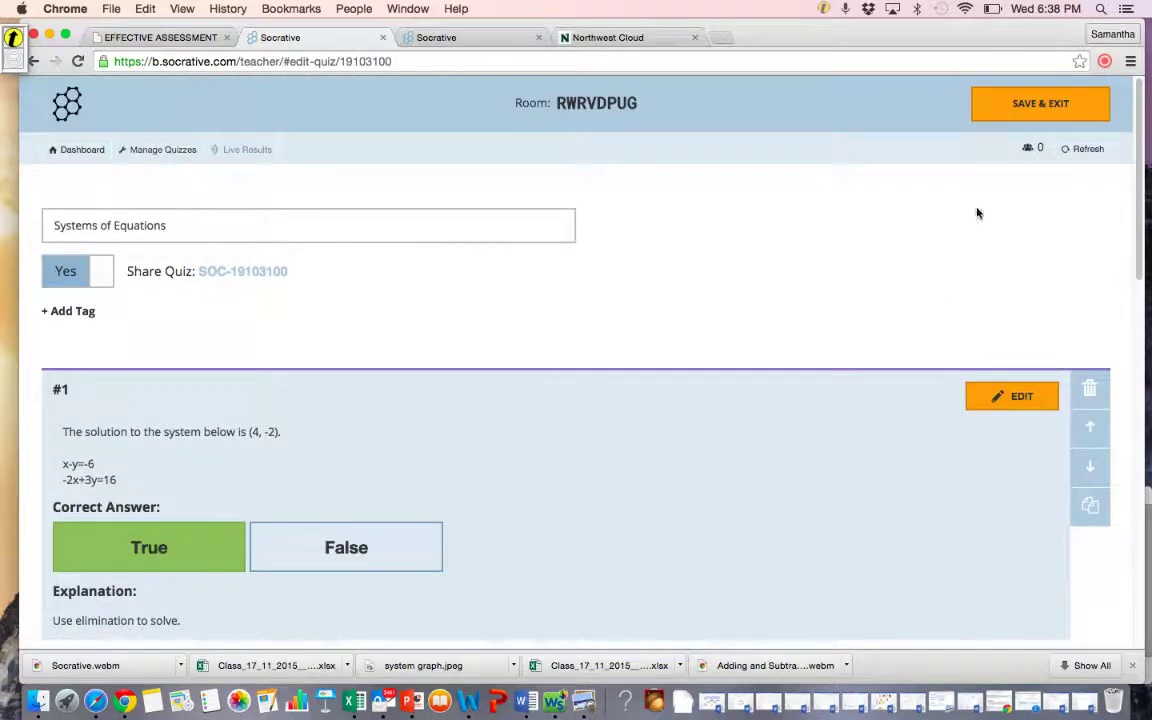
left_click(1000, 104)
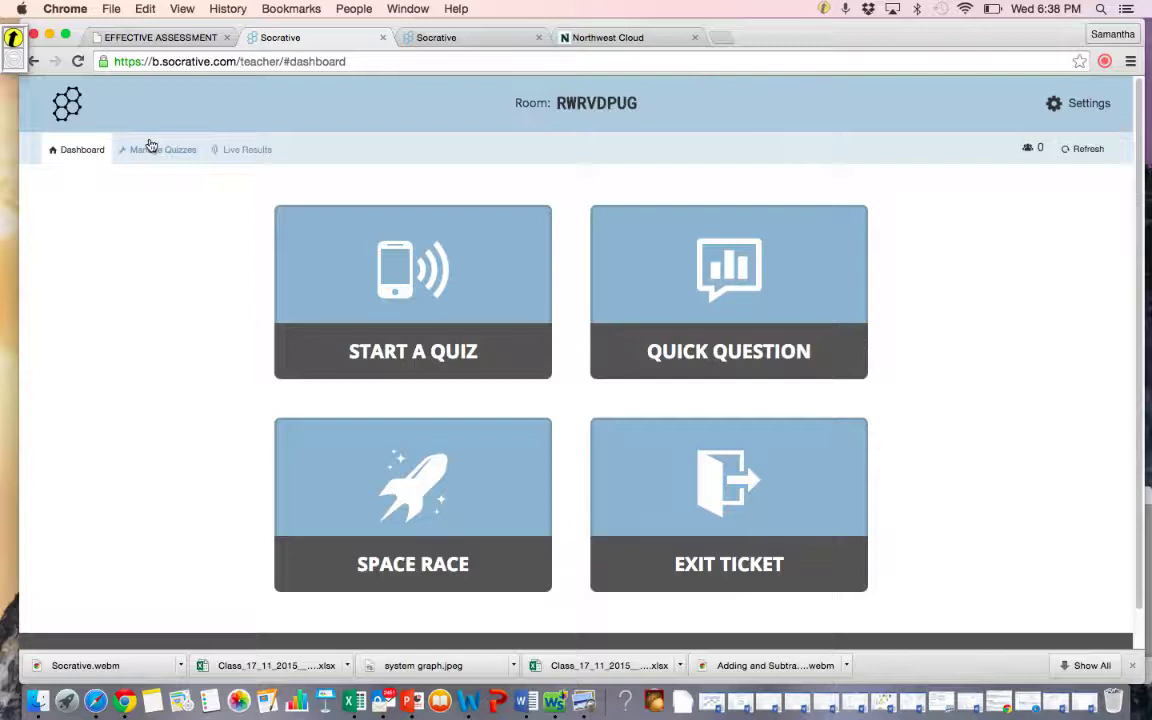
- Open the saved Systems of Equations quiz for editing and copy its SOC share number
left_click(150, 146)
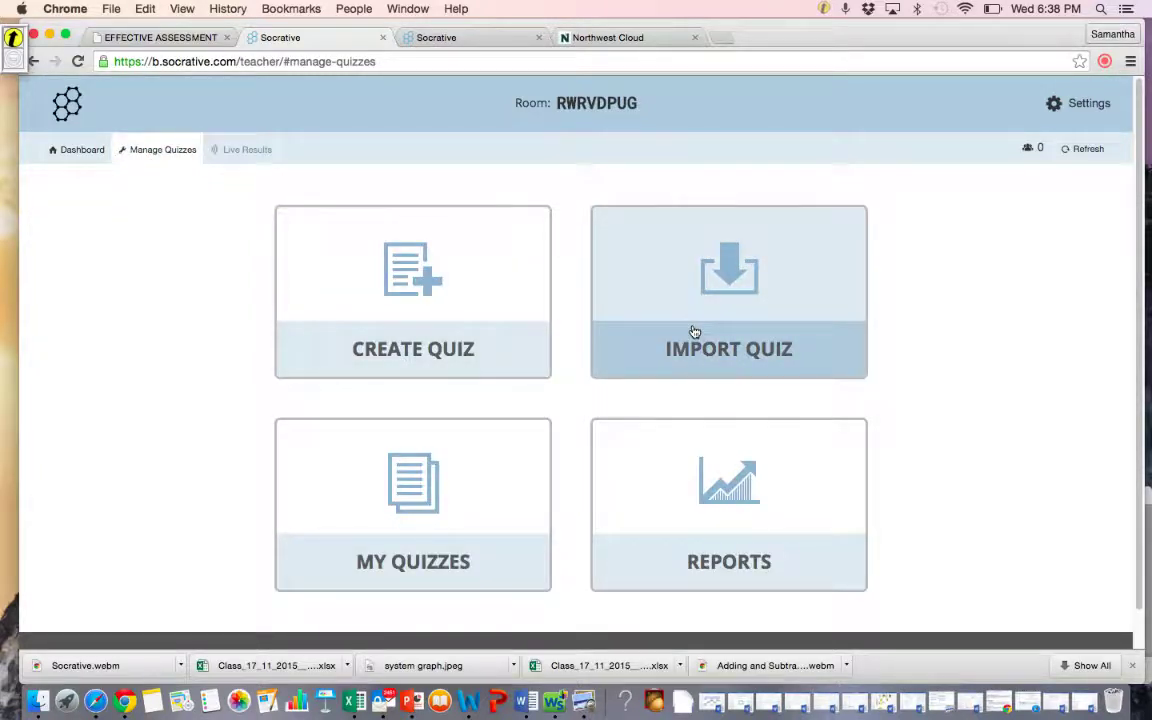
left_click(419, 529)
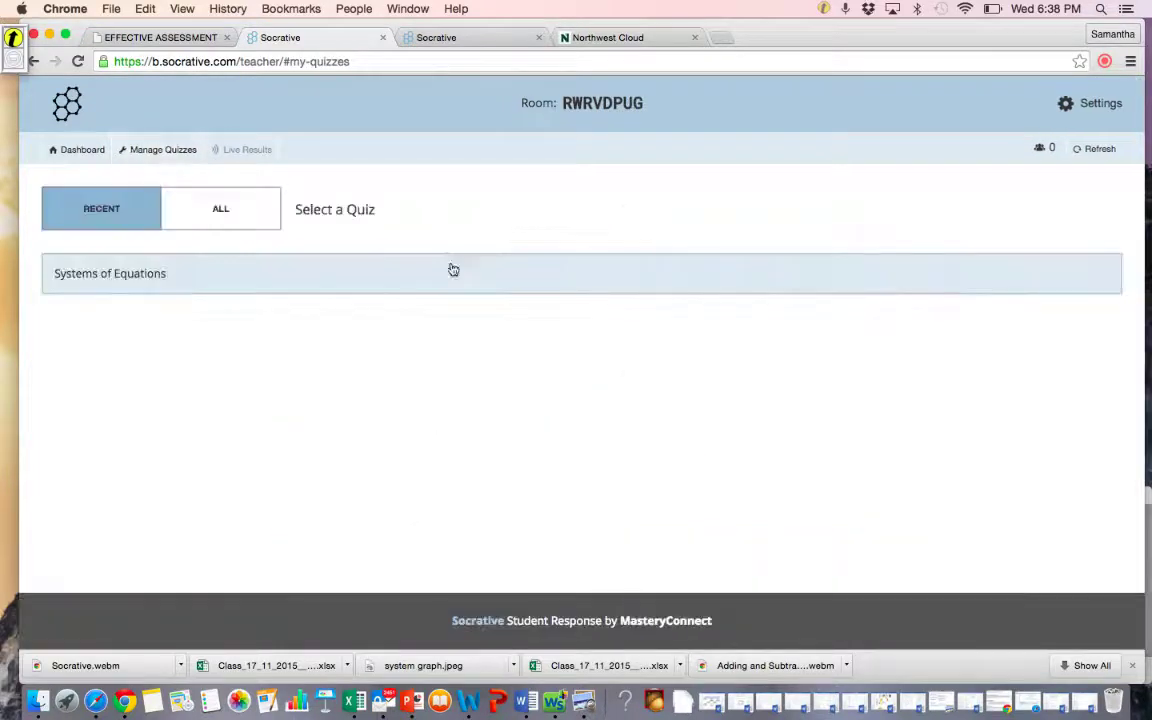
left_click(85, 268)
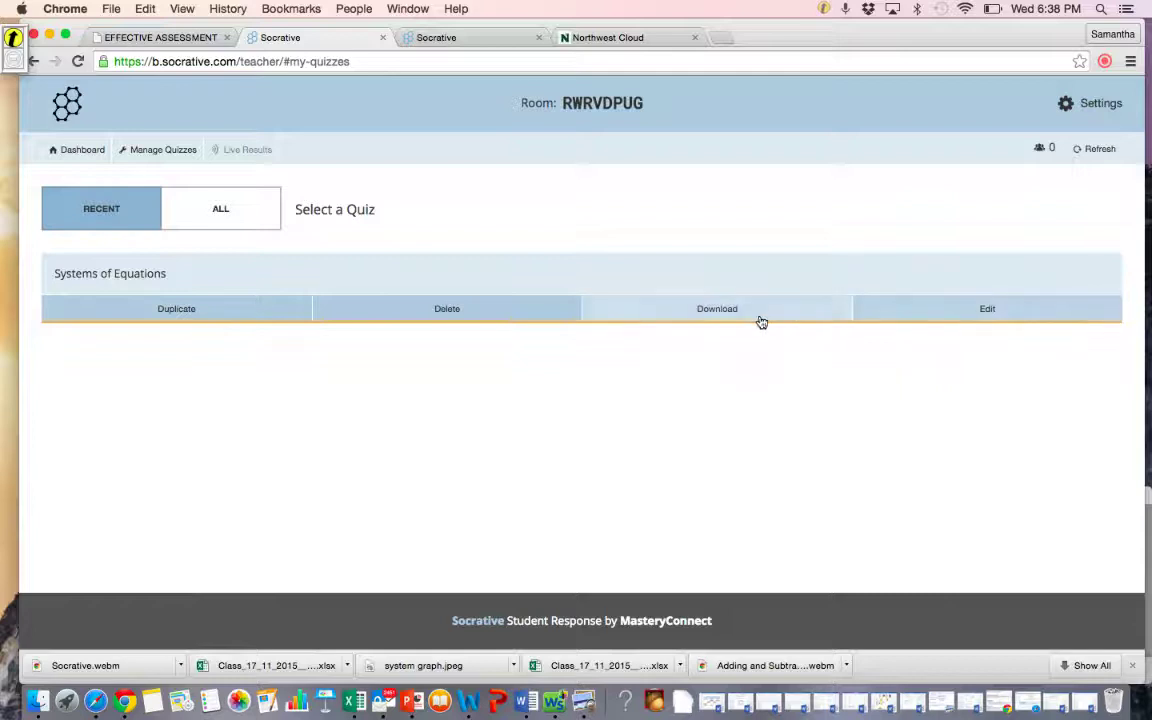
left_click(922, 317)
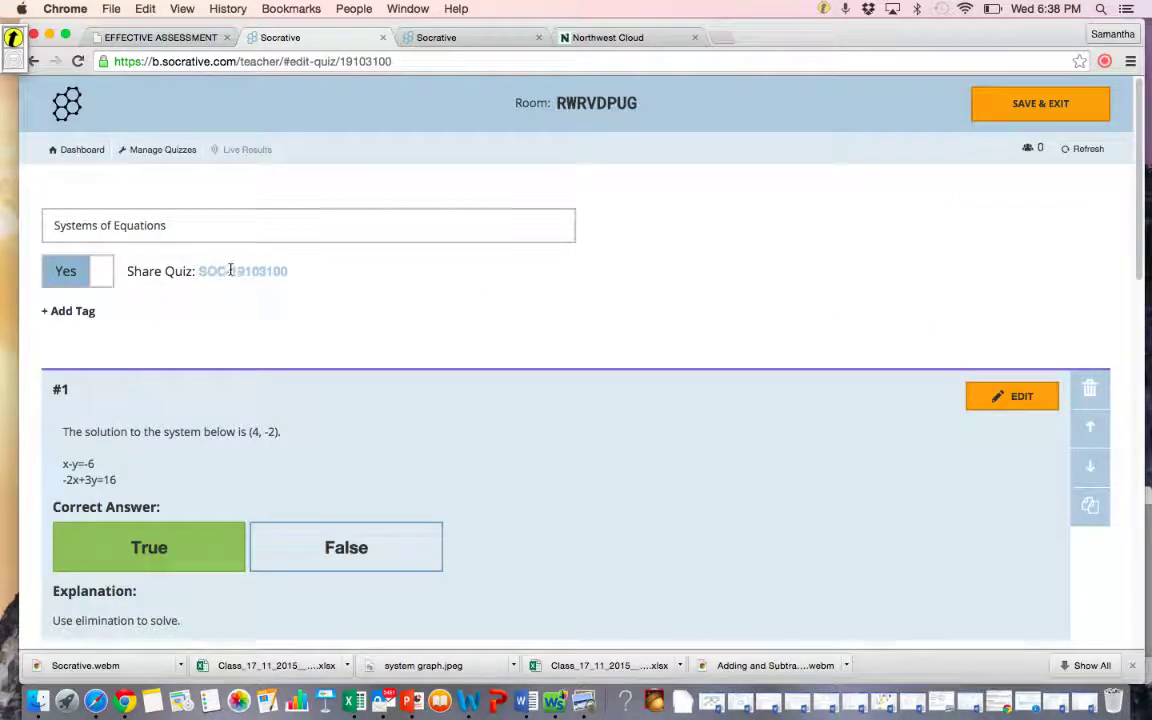
left_click_drag(198, 274, 288, 274)
key("super+c")
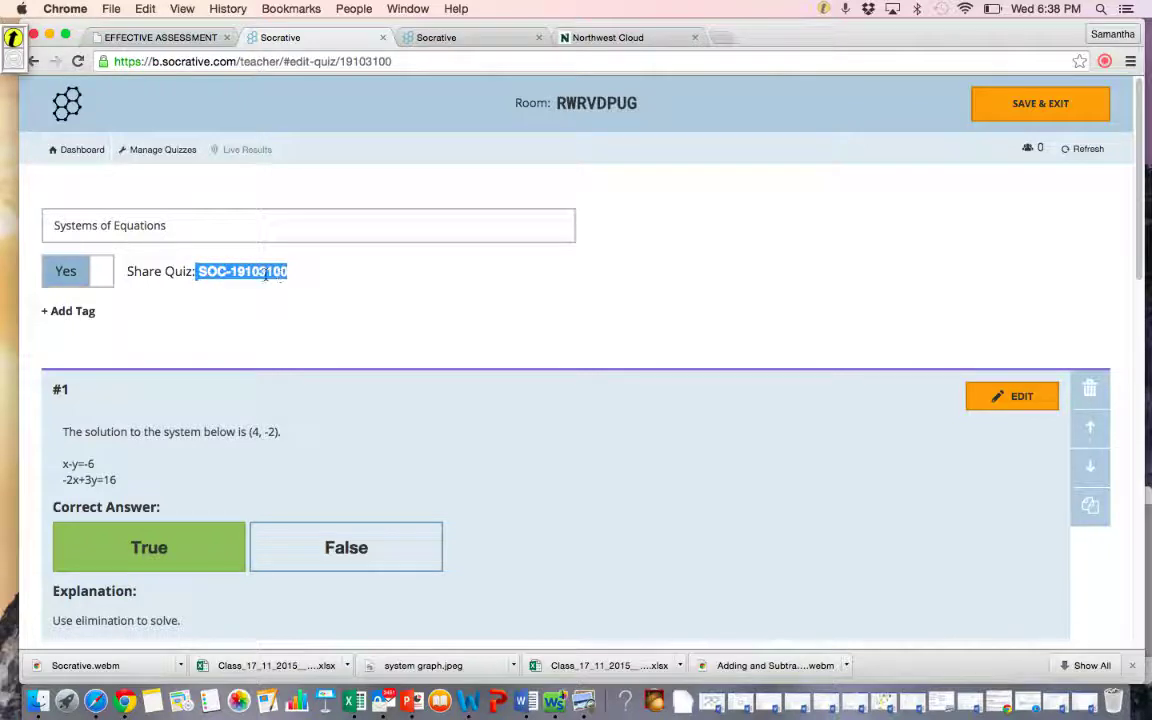
- Import a shared quiz from another teacher using the copied SOC number and confirm the import
left_click(156, 149)
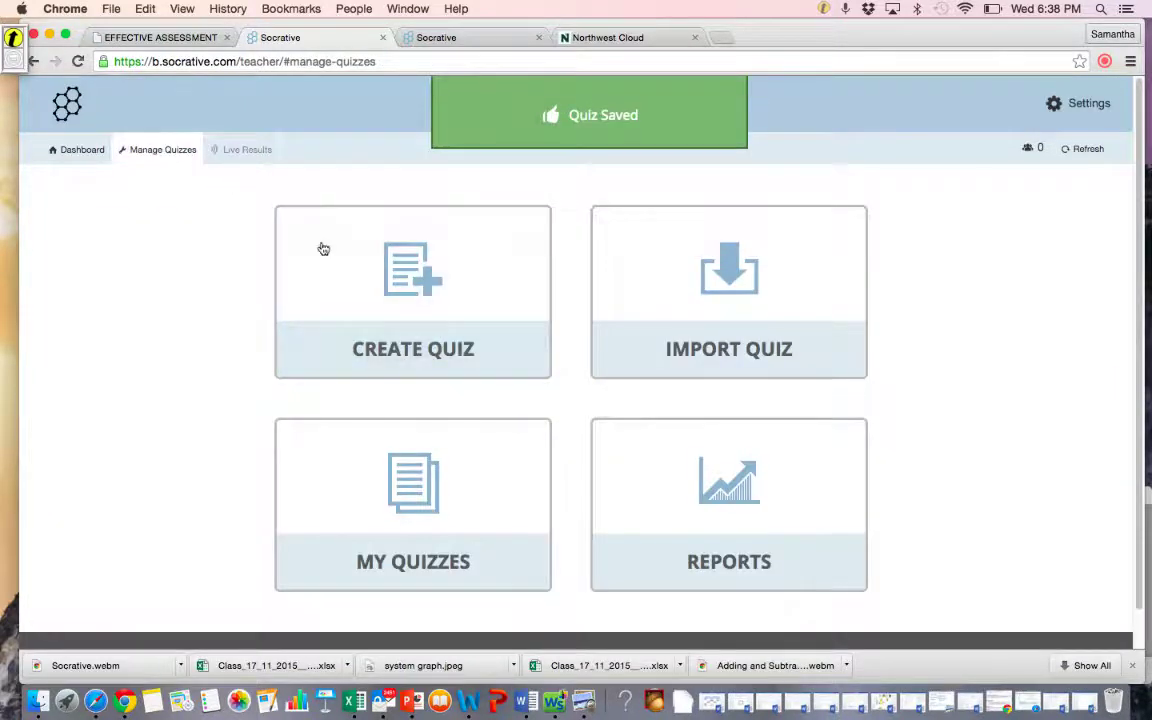
left_click(761, 346)
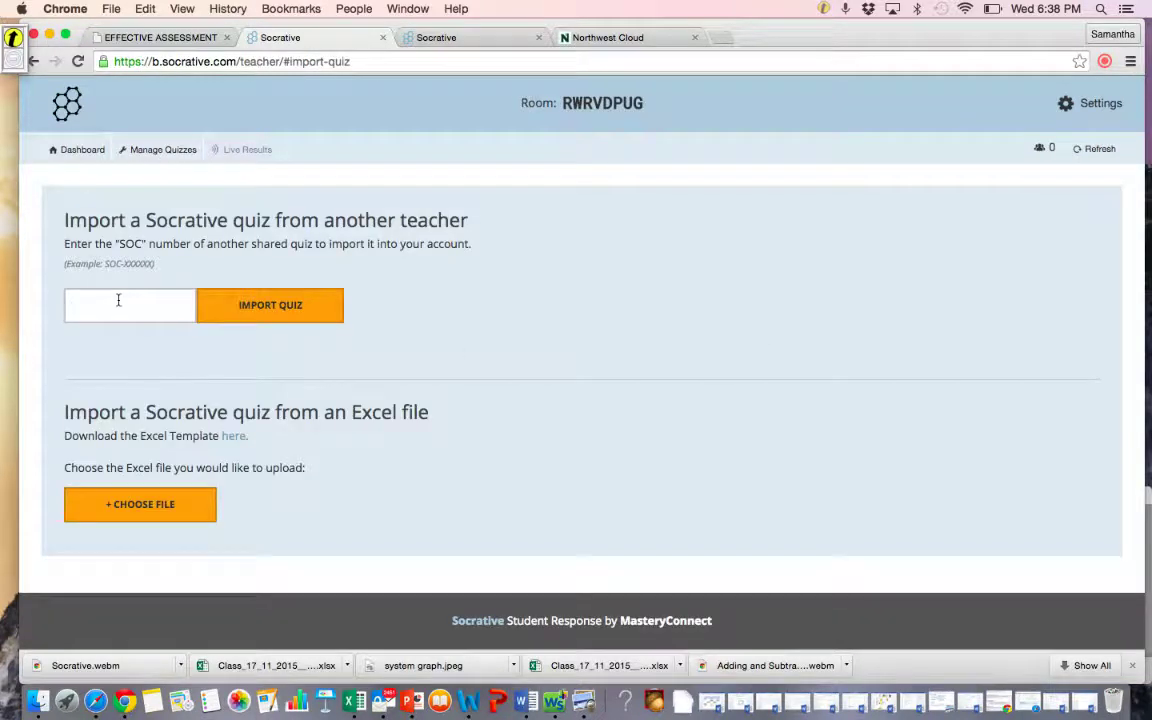
key("super+v")
left_click(230, 309)
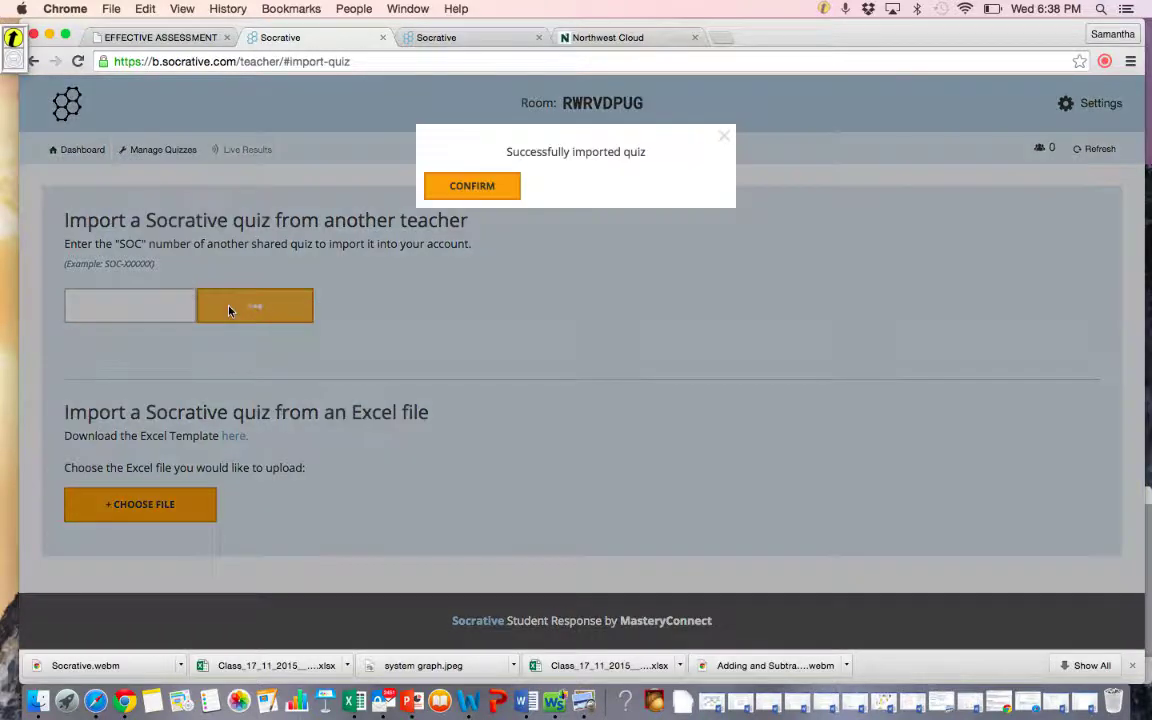
left_click(465, 189)
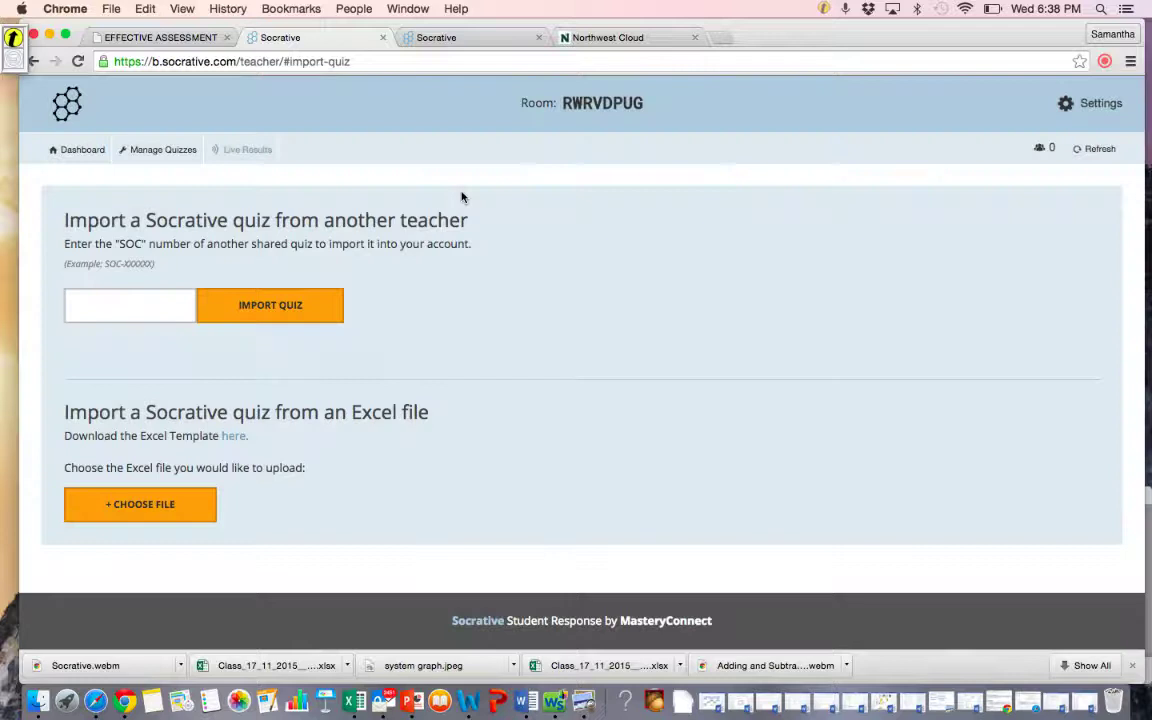
- Check the list of saved quizzes for the imported copy, then return to quiz management
left_click(150, 147)
left_click(433, 521)
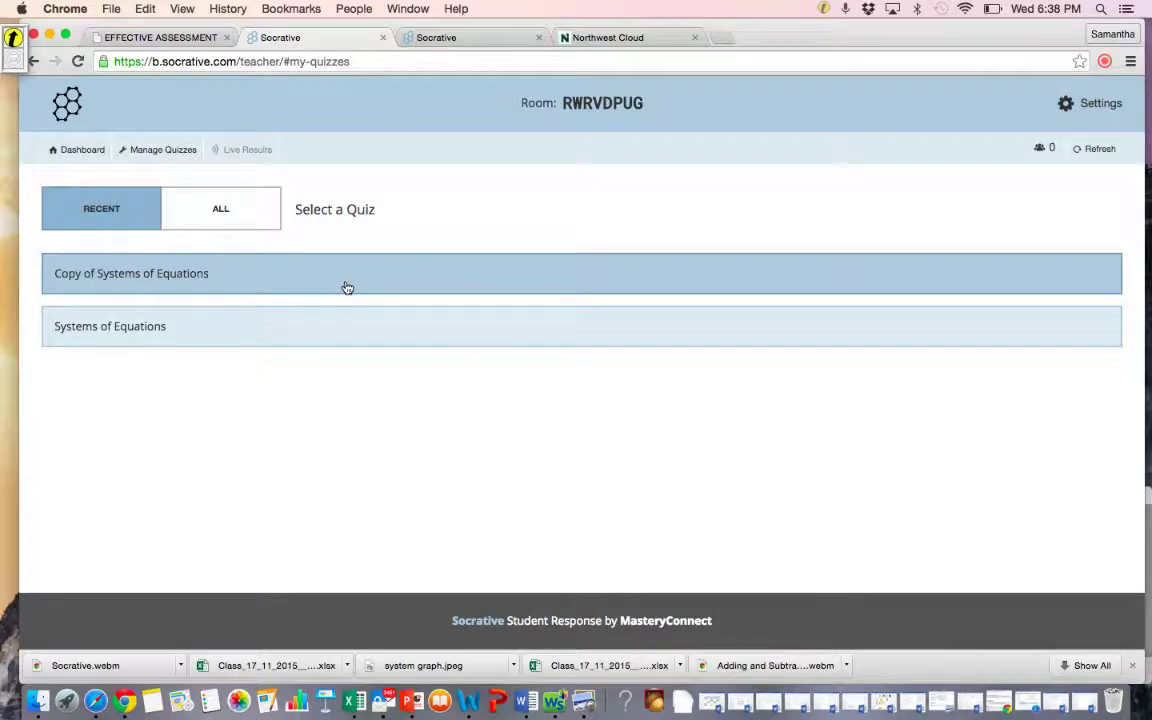
left_click(134, 149)
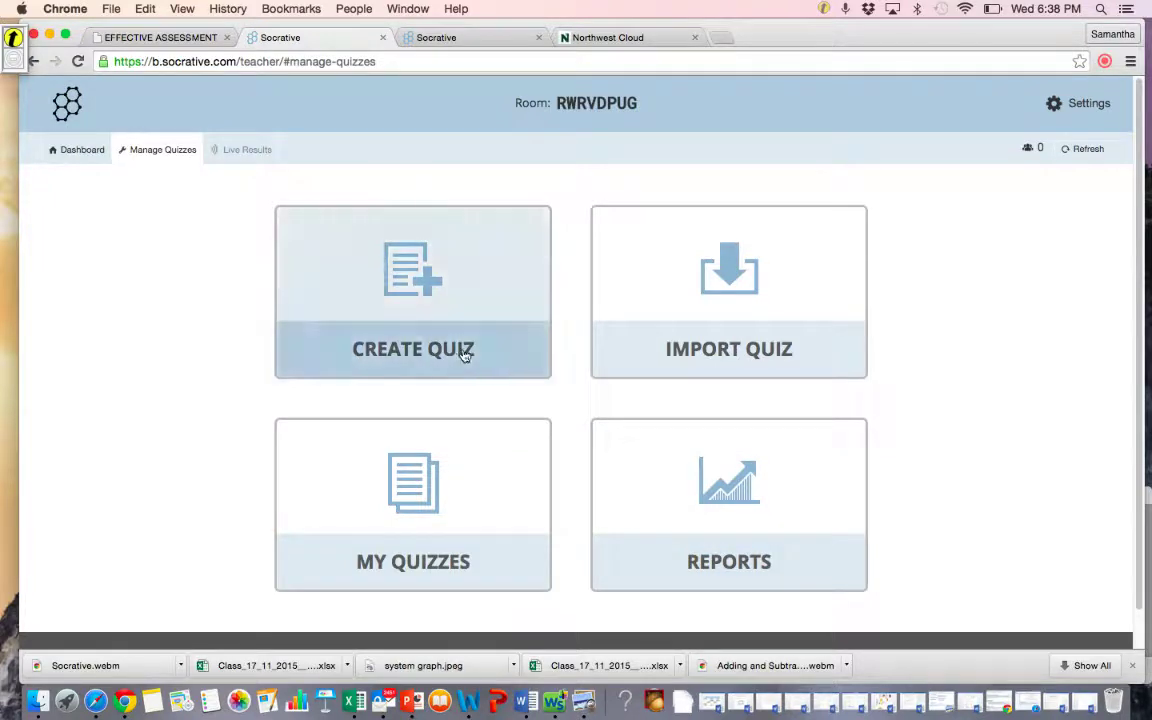
- Start the original Systems of Equations quiz as student paced with immediate feedback, with question order and answer order randomized
left_click(94, 151)
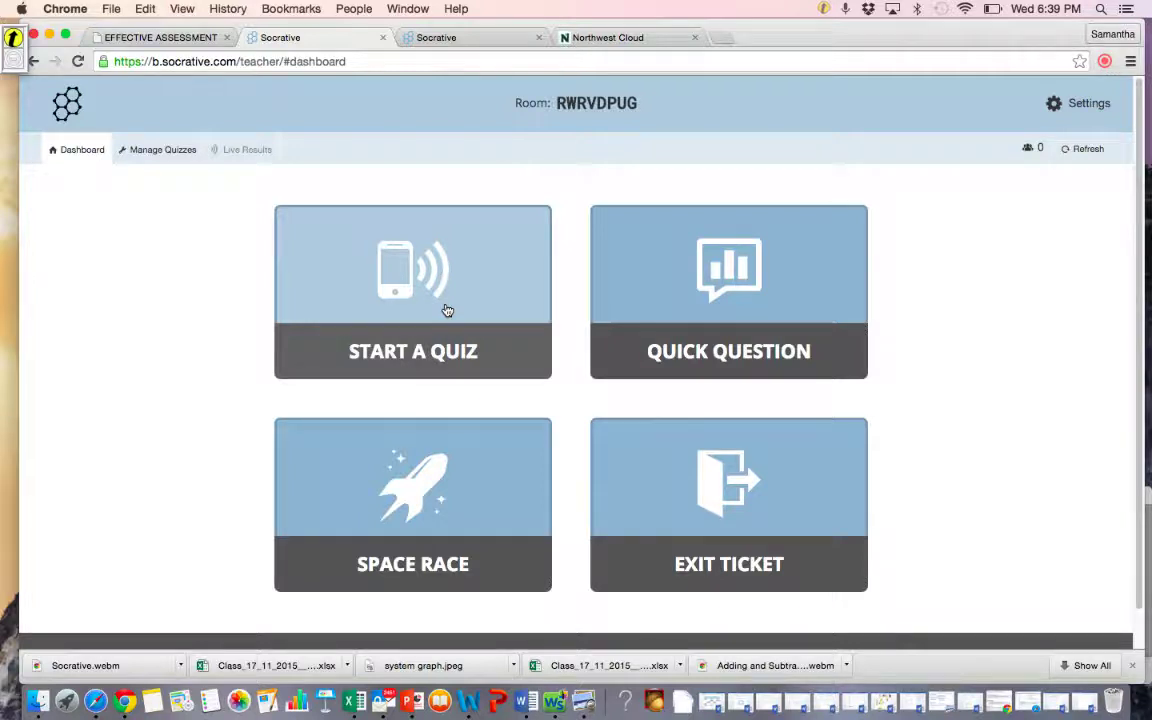
left_click(447, 310)
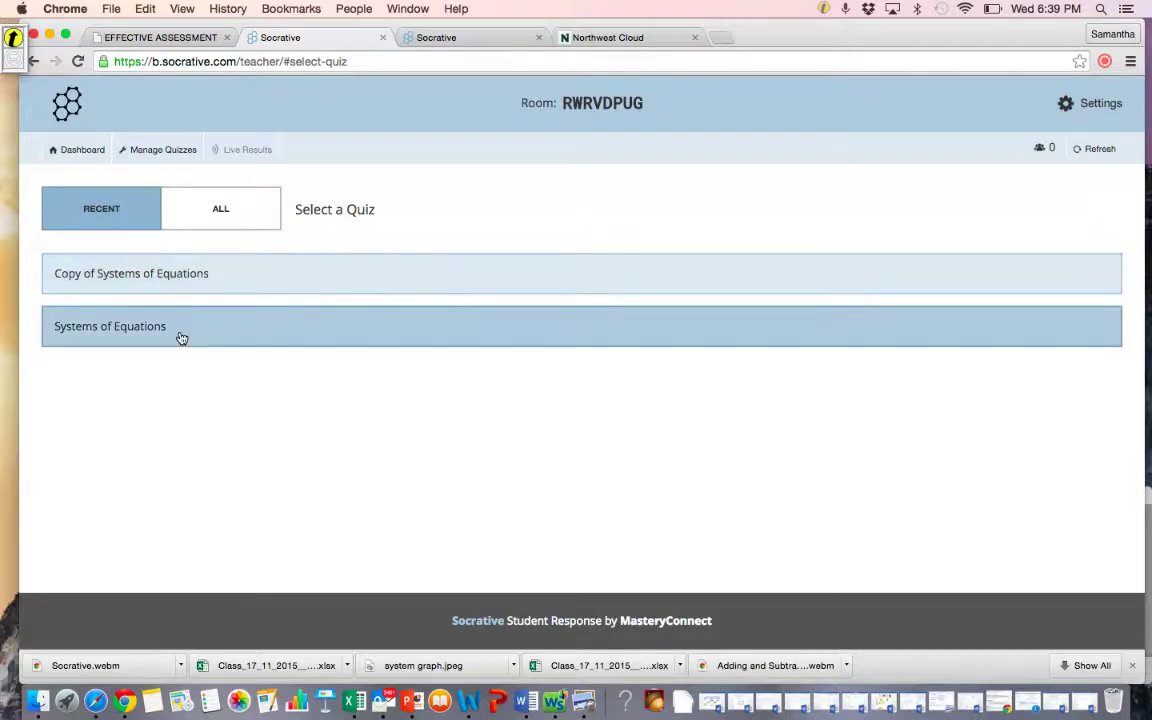
left_click(181, 338)
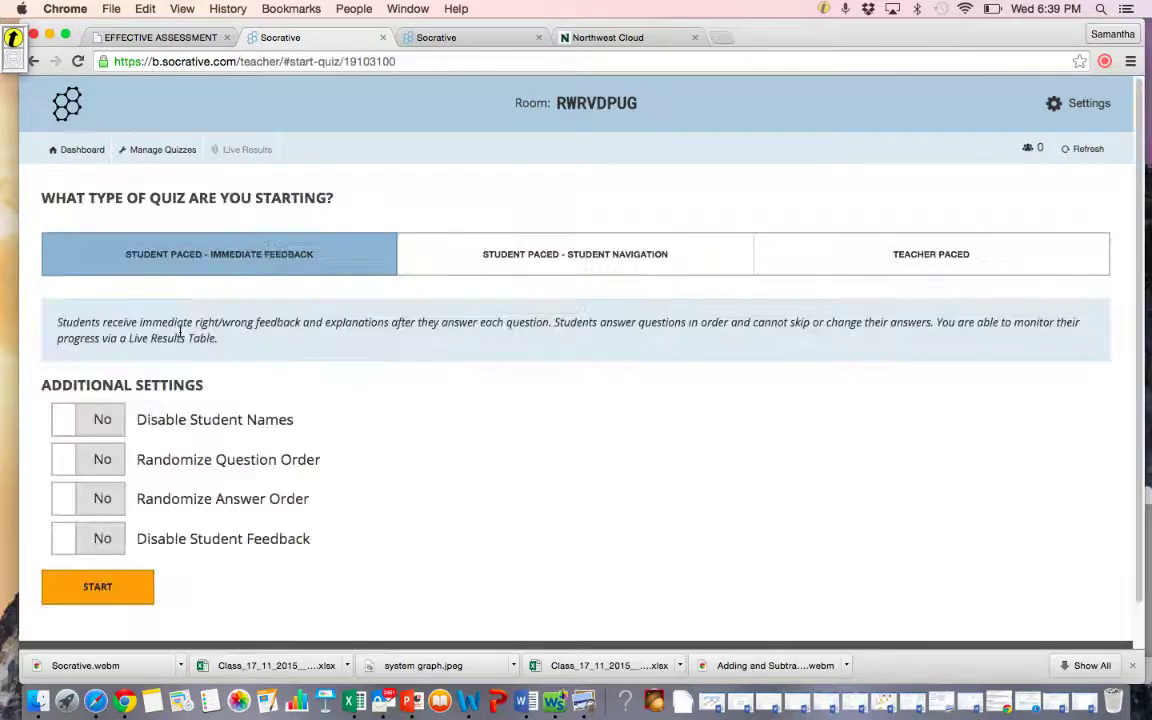
scroll(219, 480, "down", 2)
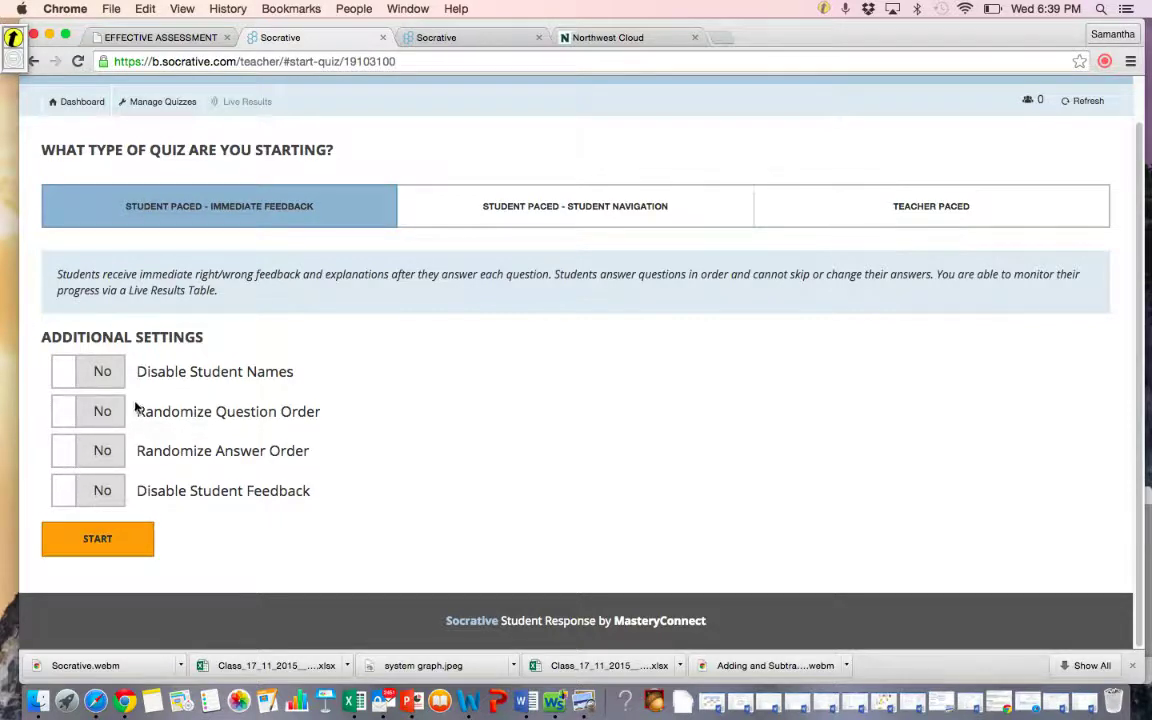
left_click(62, 413)
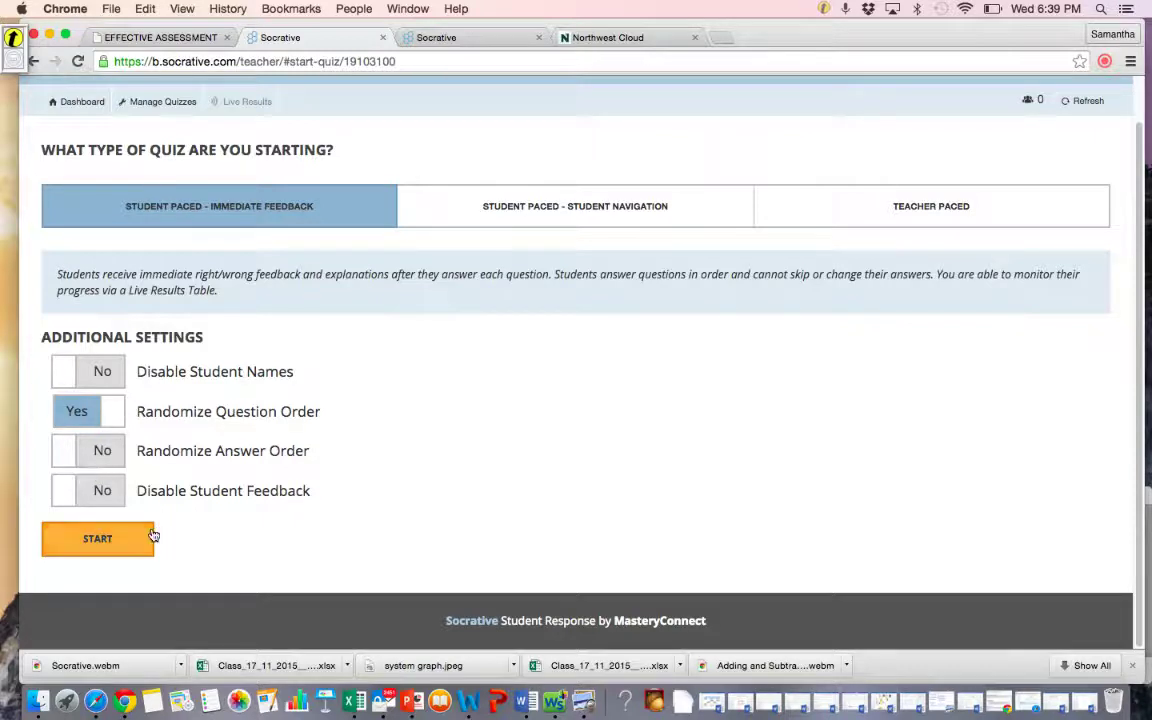
left_click(74, 450)
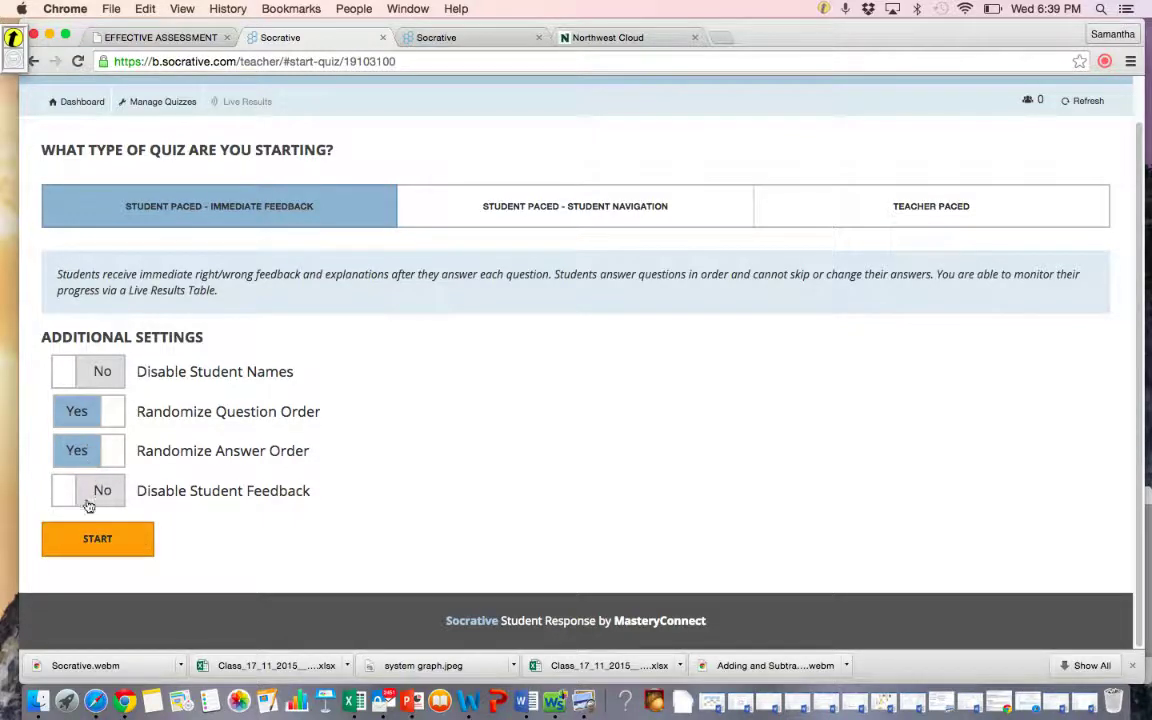
left_click(112, 546)
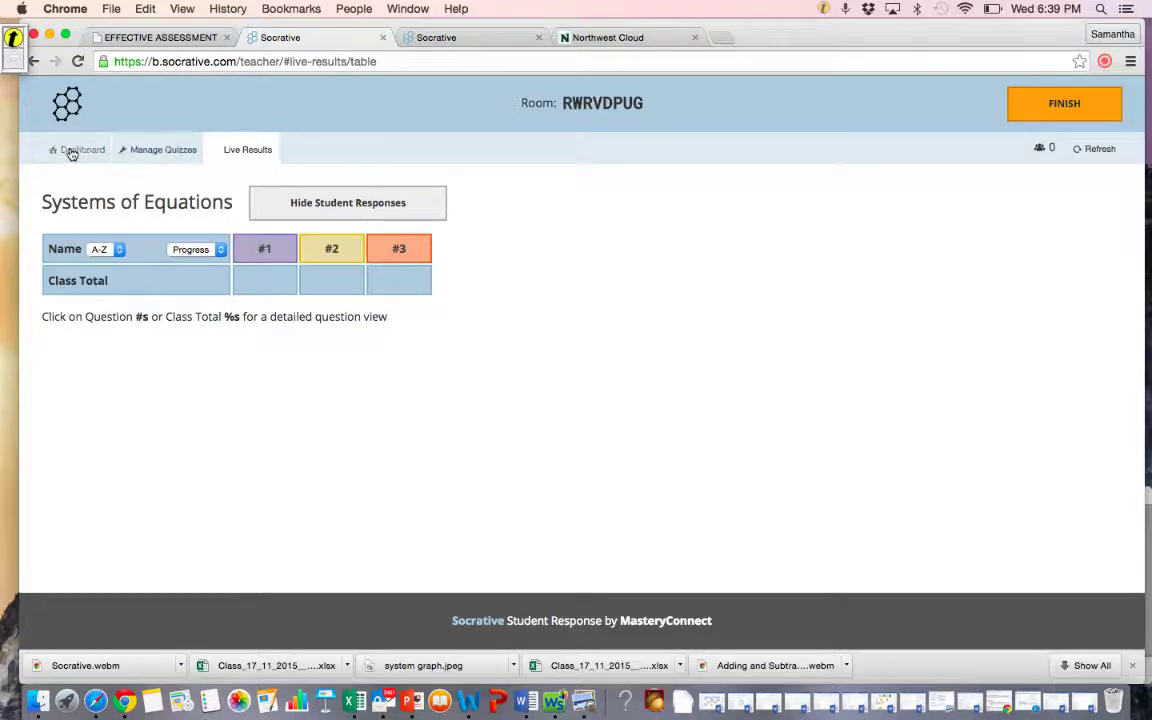
- Copy the teacher's room code and join that room through the student login on the other Socrative page
double_click(560, 105)
key("super+c")
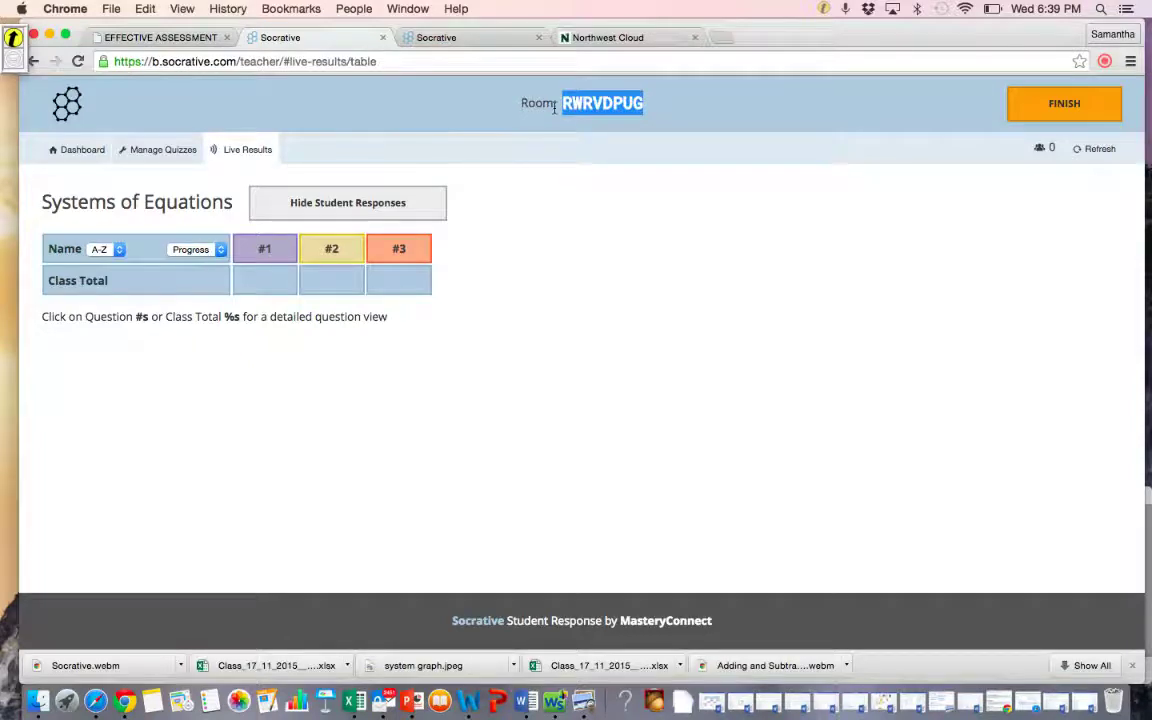
left_click(467, 37)
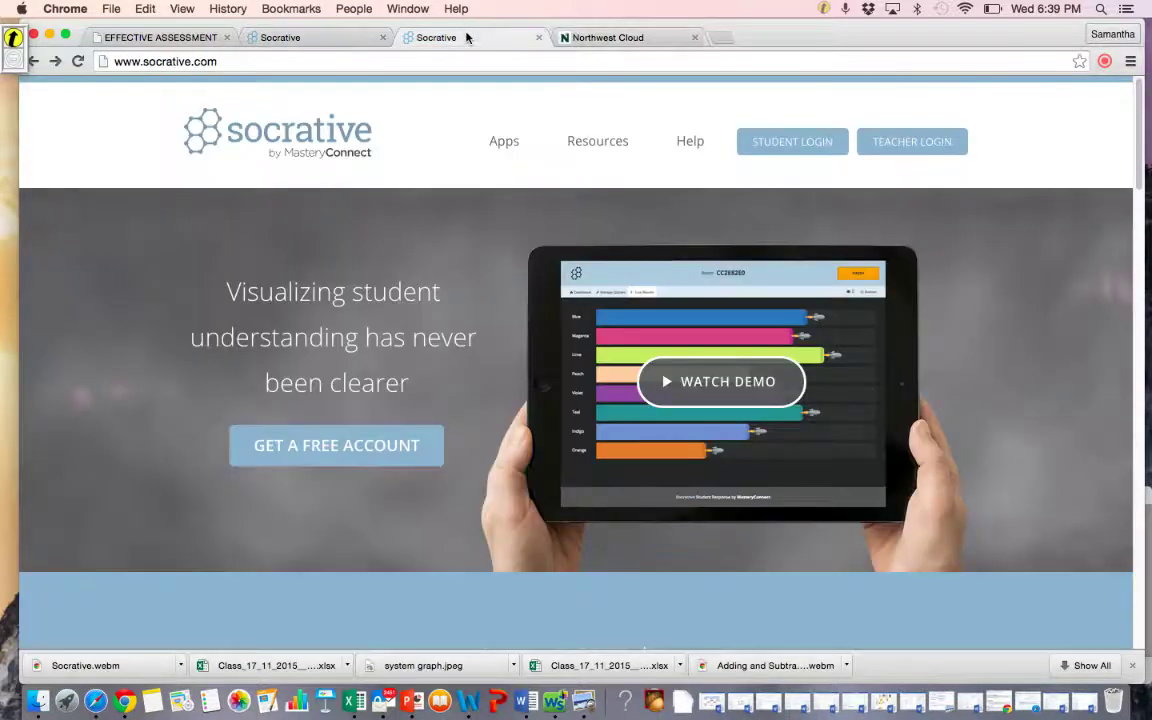
left_click(800, 150)
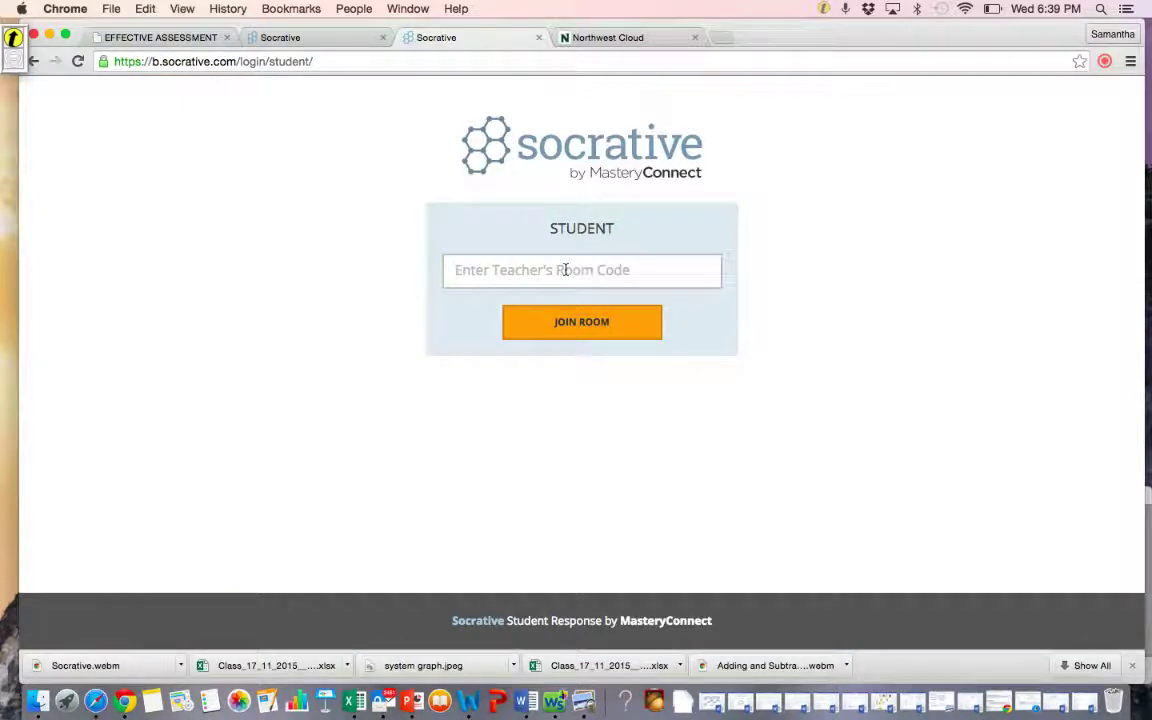
key("super+v")
left_click(562, 339)
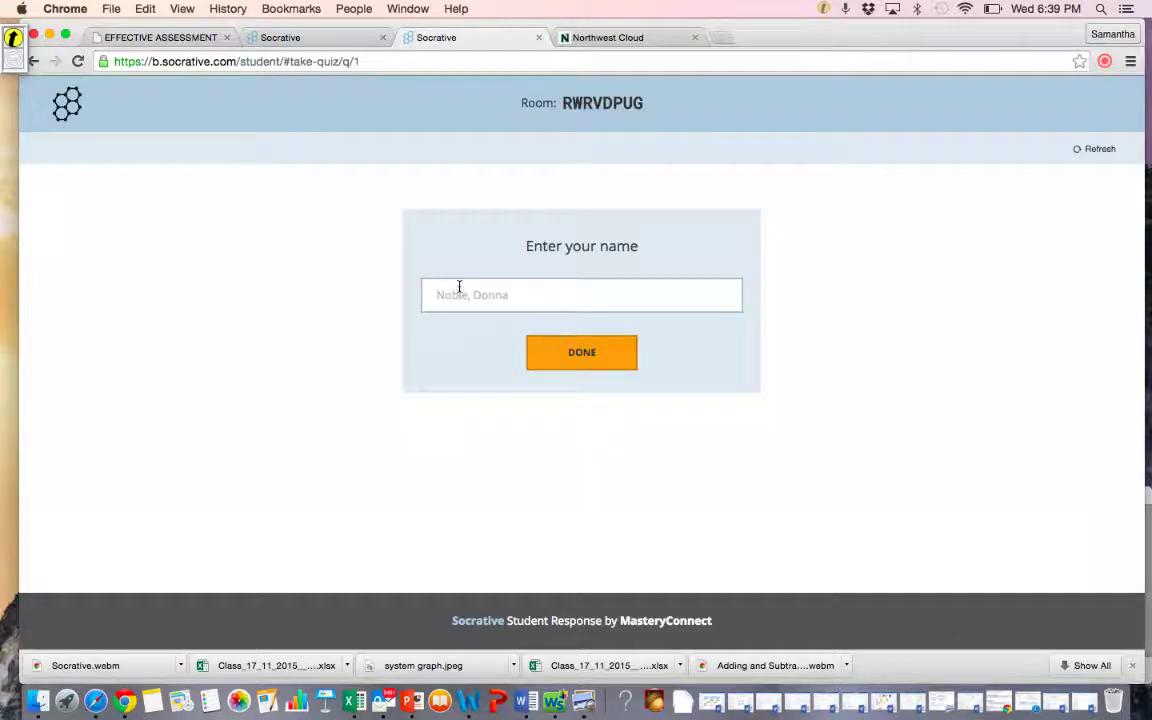
- Enter the student's name and submit (3,1) as the answer to the first "Solve the system" question
type("sam")
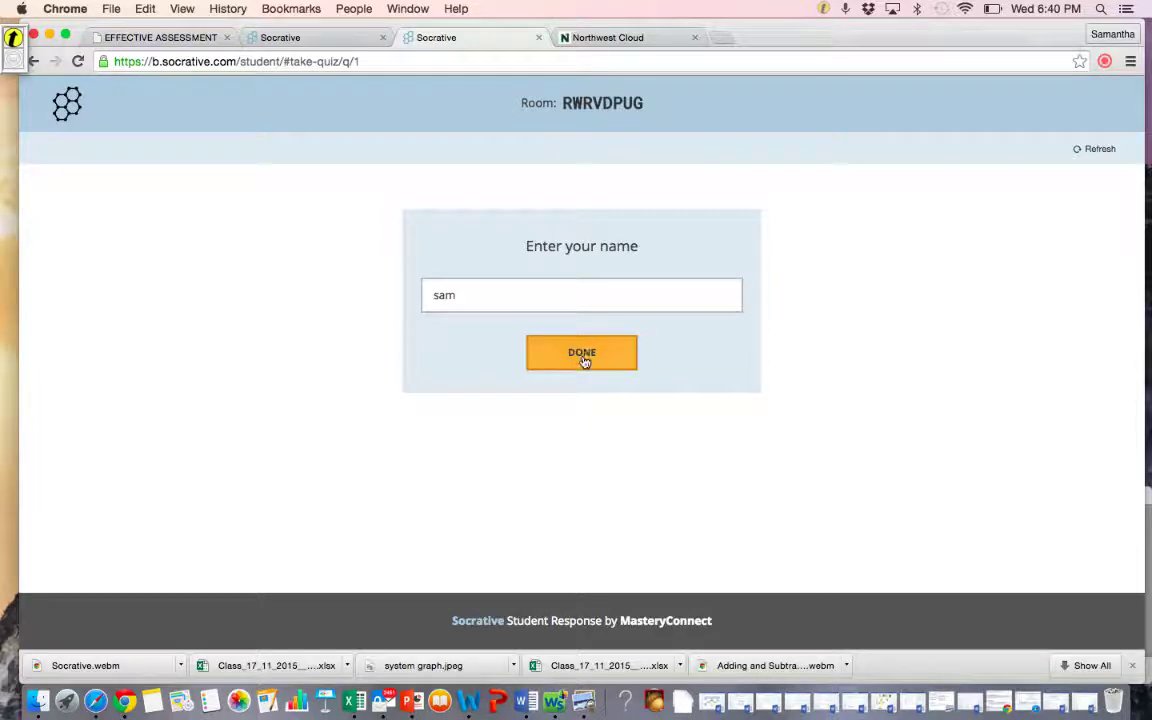
left_click(585, 359)
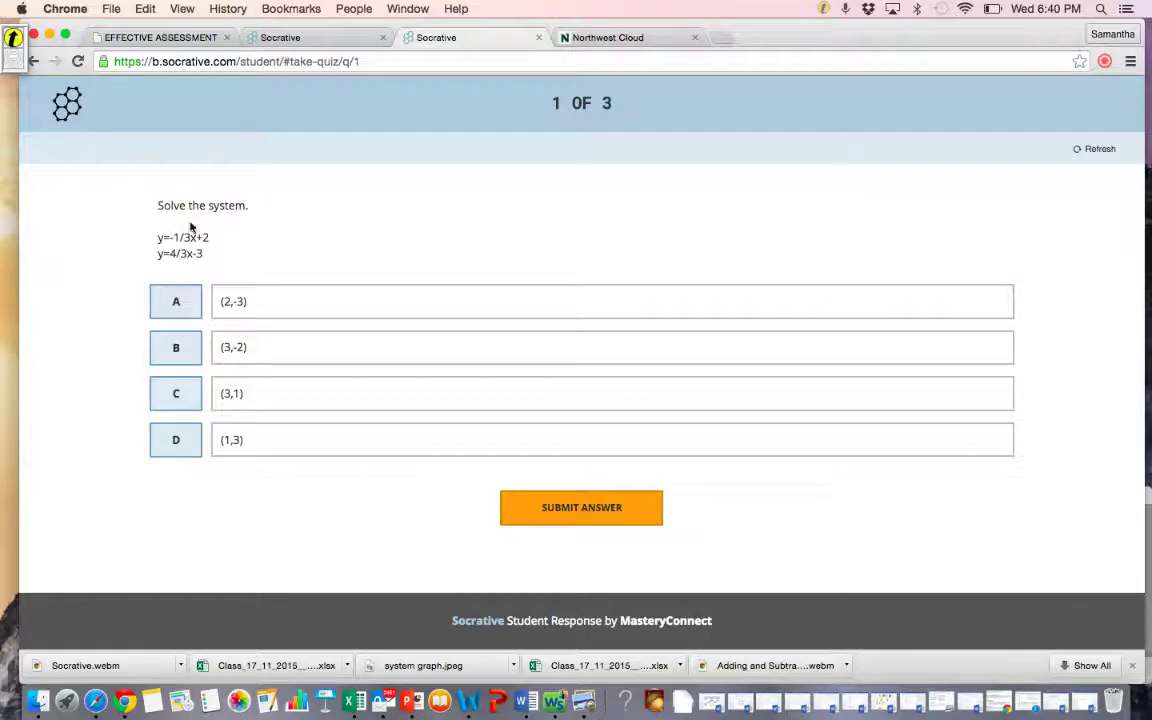
left_click(320, 393)
left_click(518, 516)
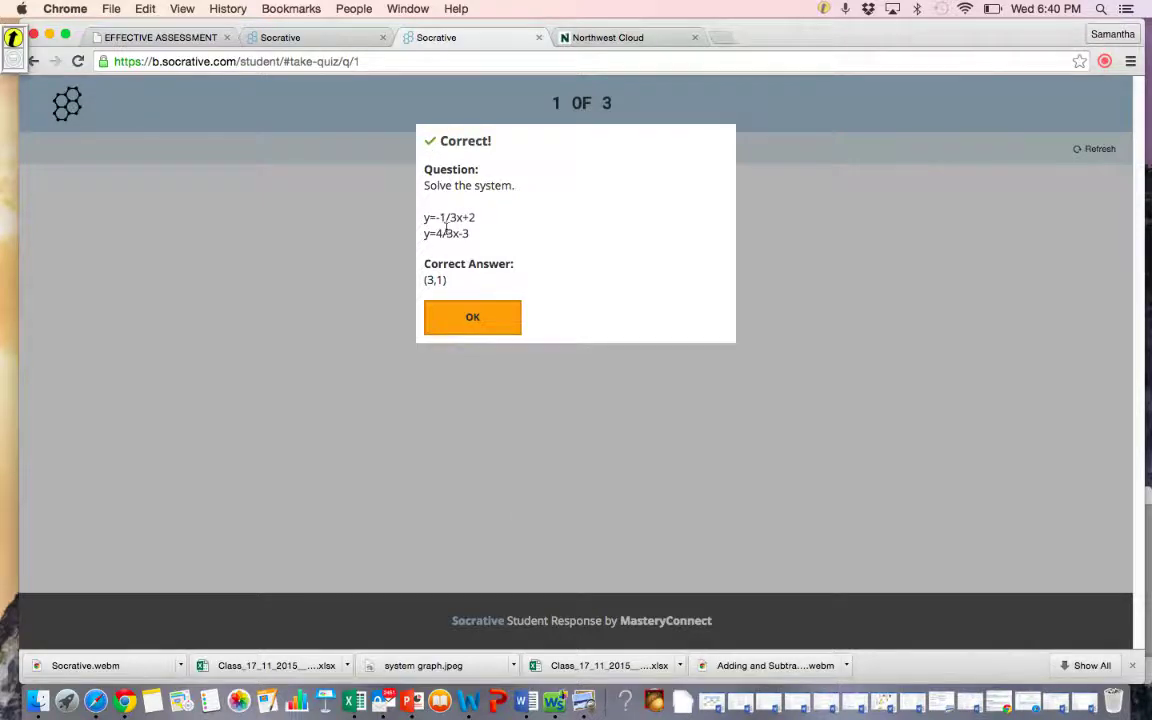
- Dismiss the first question's feedback and submit False for the statement that the system's solution is (4, -2)
left_click(470, 316)
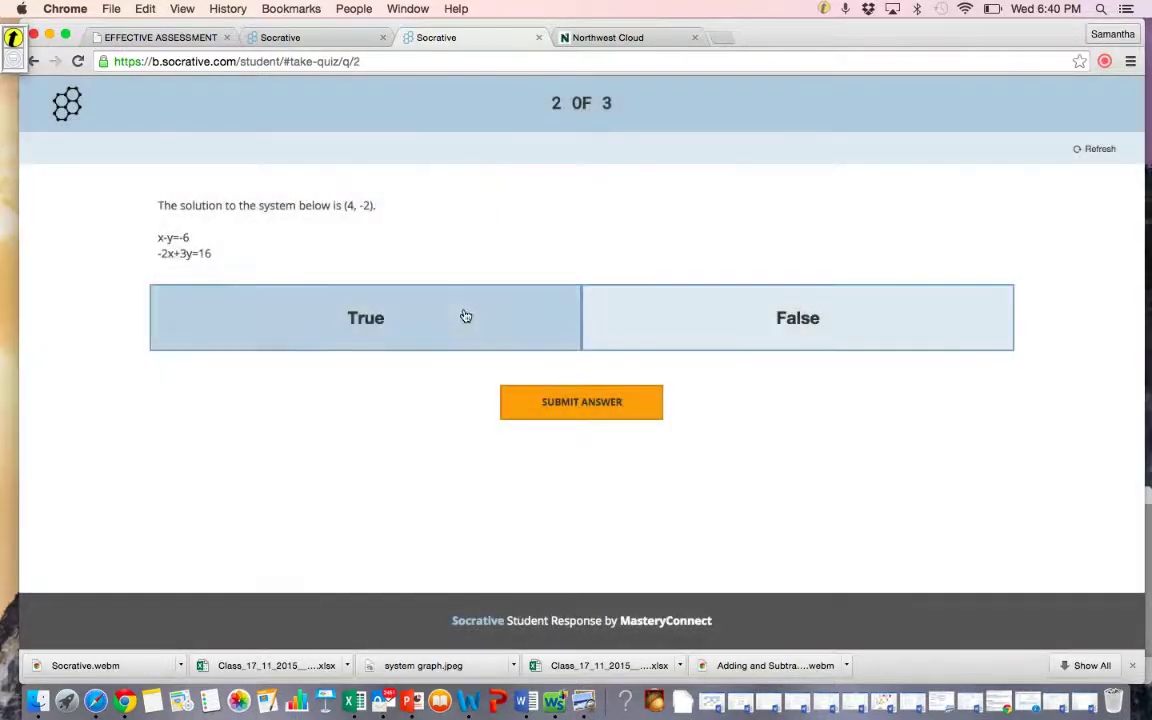
left_click(655, 324)
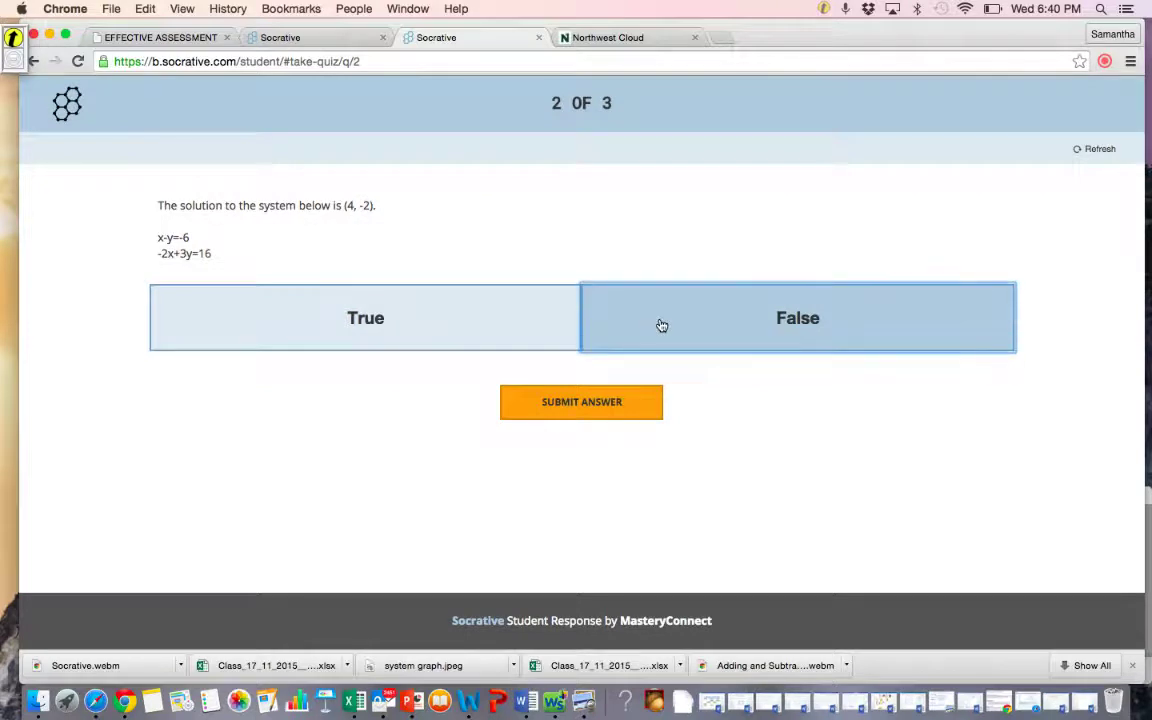
left_click(599, 400)
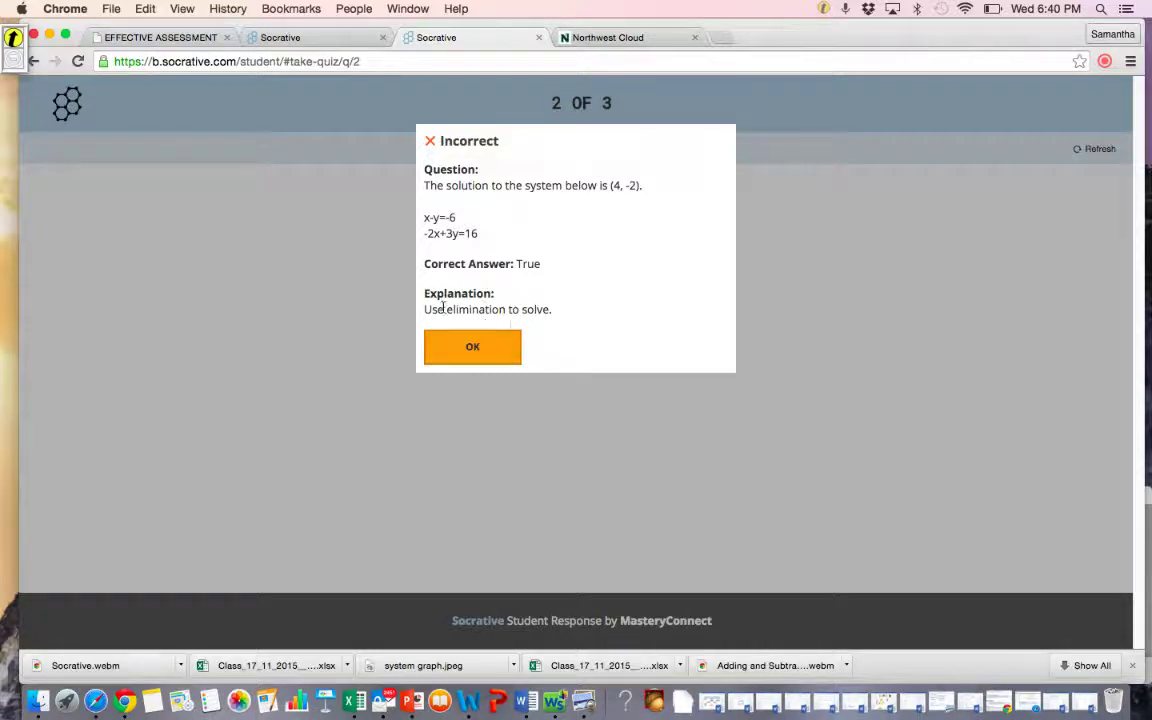
- Check the teacher's live results table by Score, then set it back to Progress
left_click(320, 40)
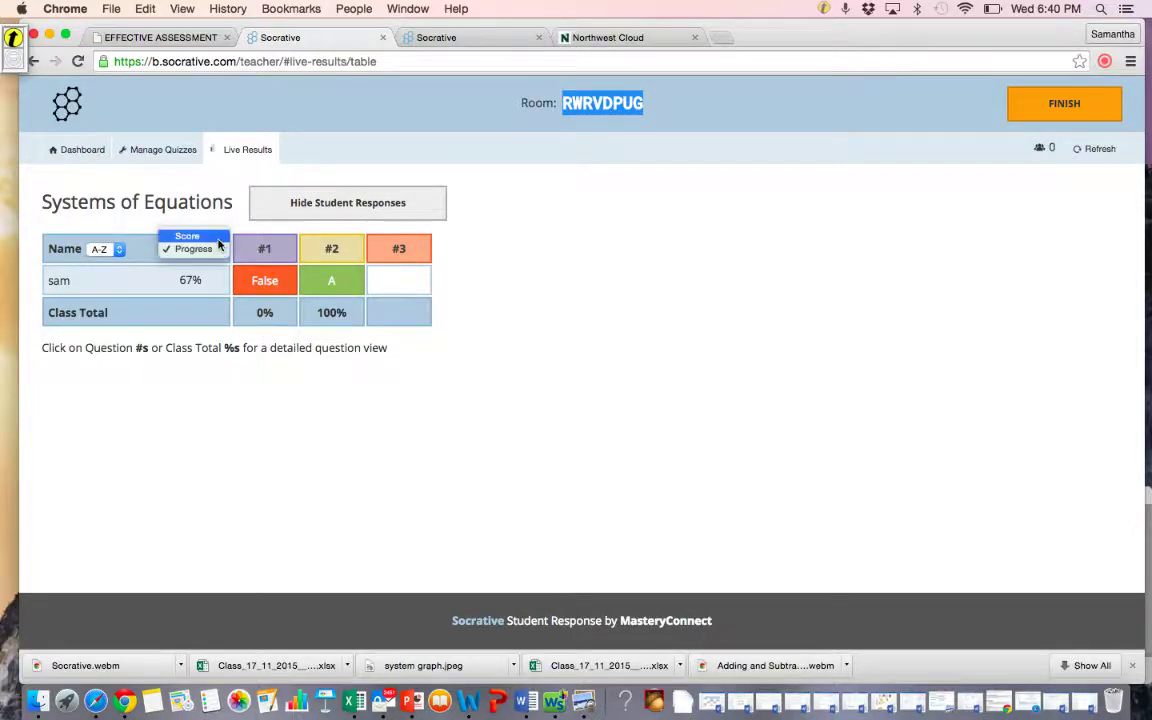
left_click(219, 242)
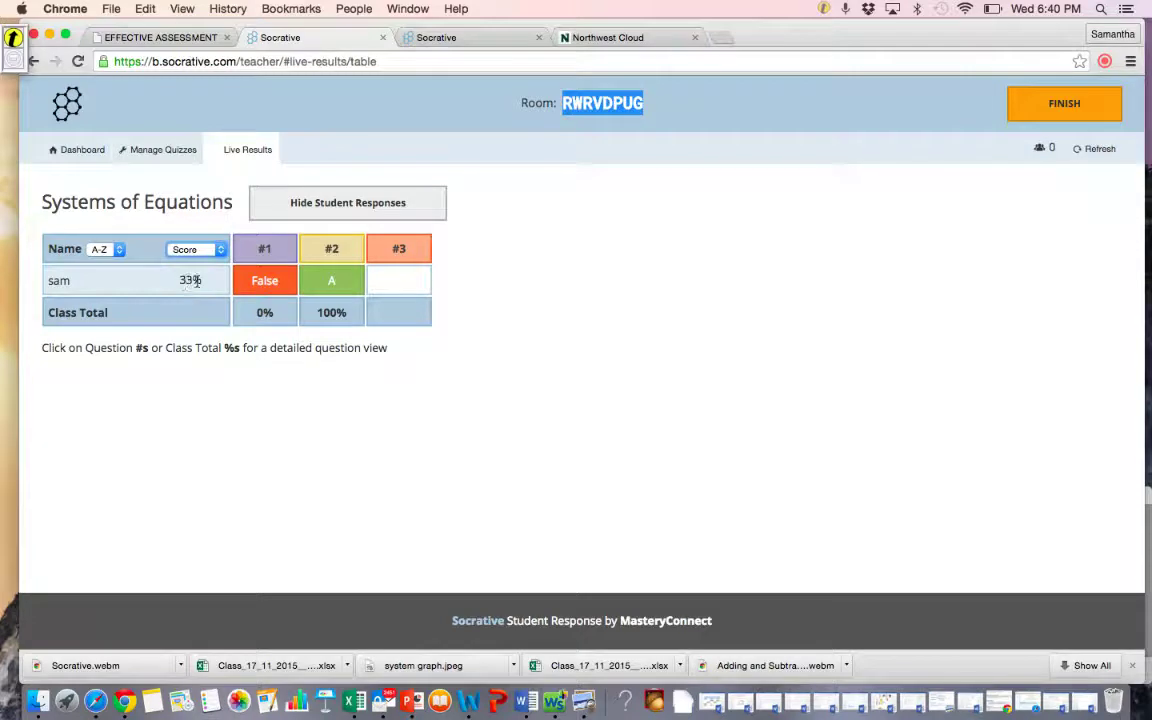
left_click(220, 250)
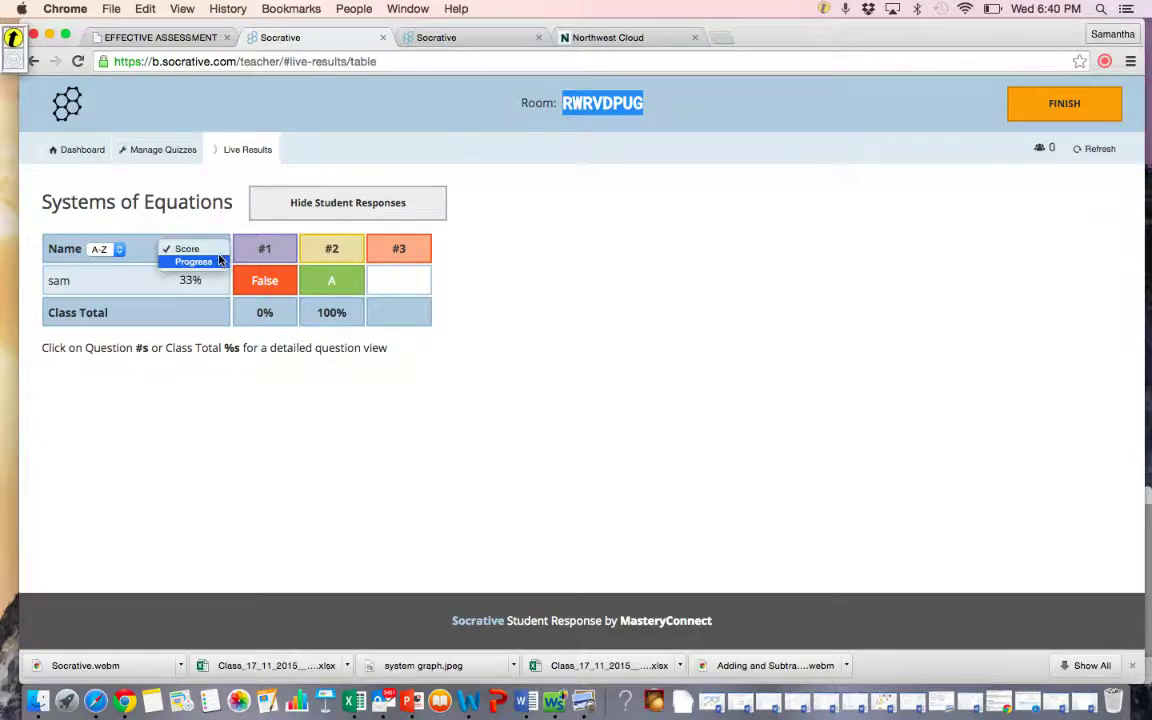
left_click(213, 263)
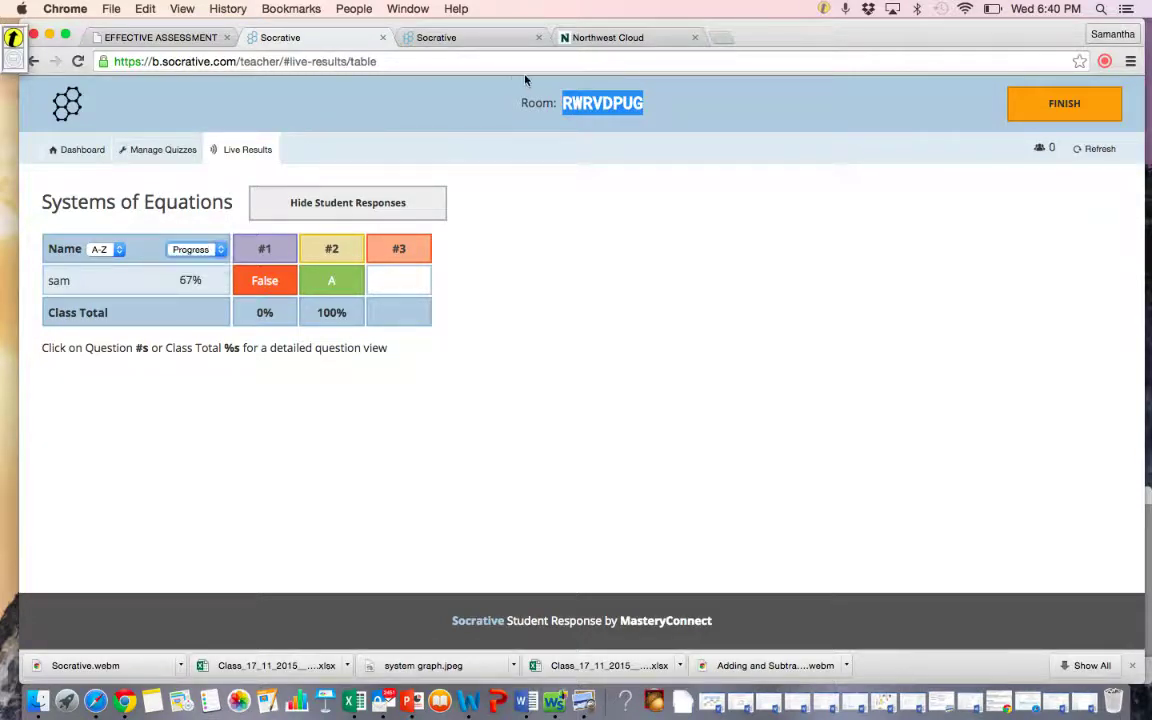
- Return to the student page, submit 1,3 as the answer to the graphed system question, and dismiss its feedback
left_click(466, 37)
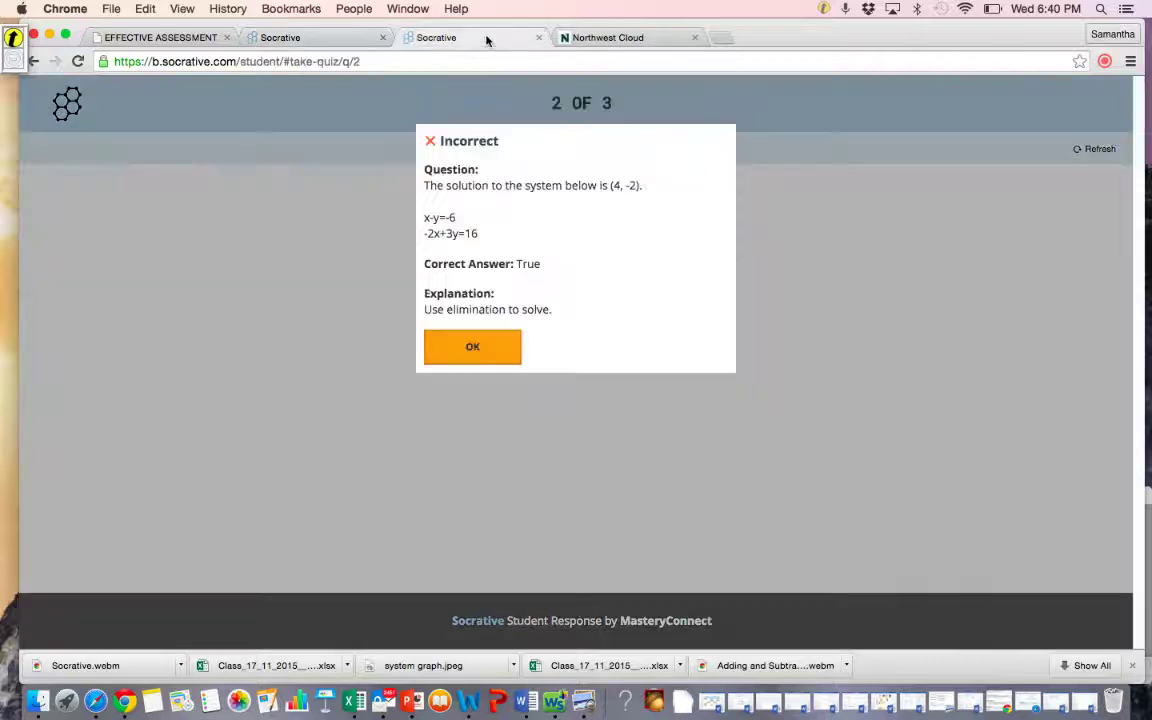
left_click(479, 345)
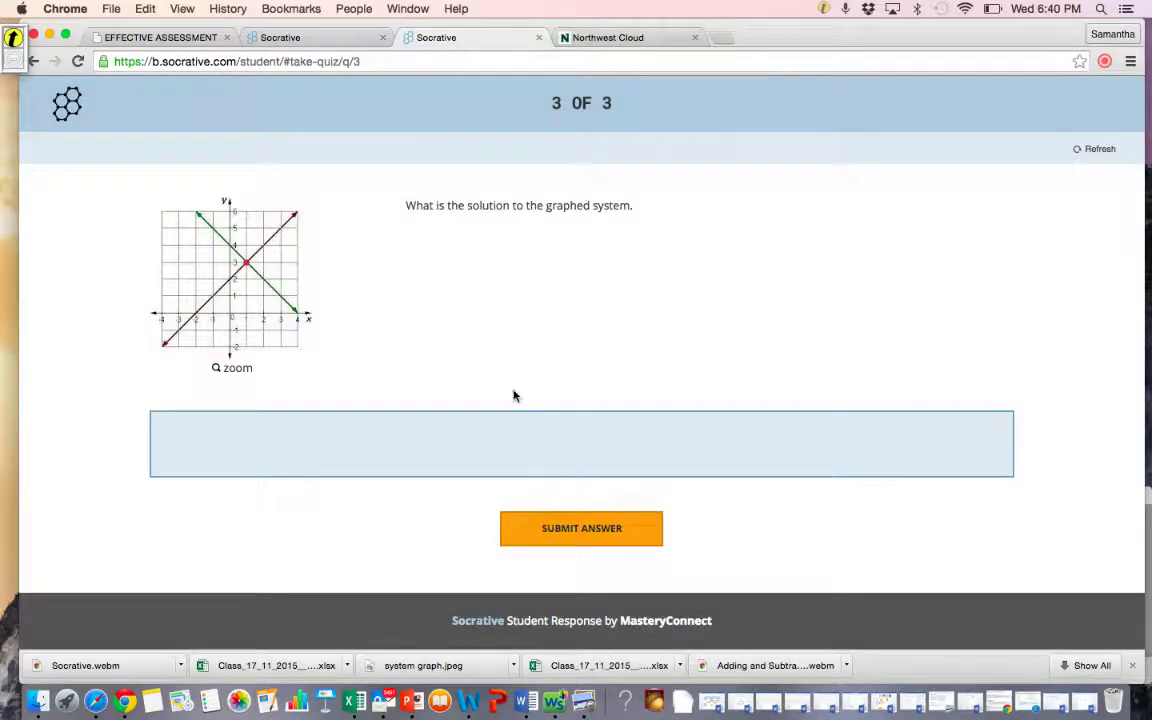
left_click(244, 445)
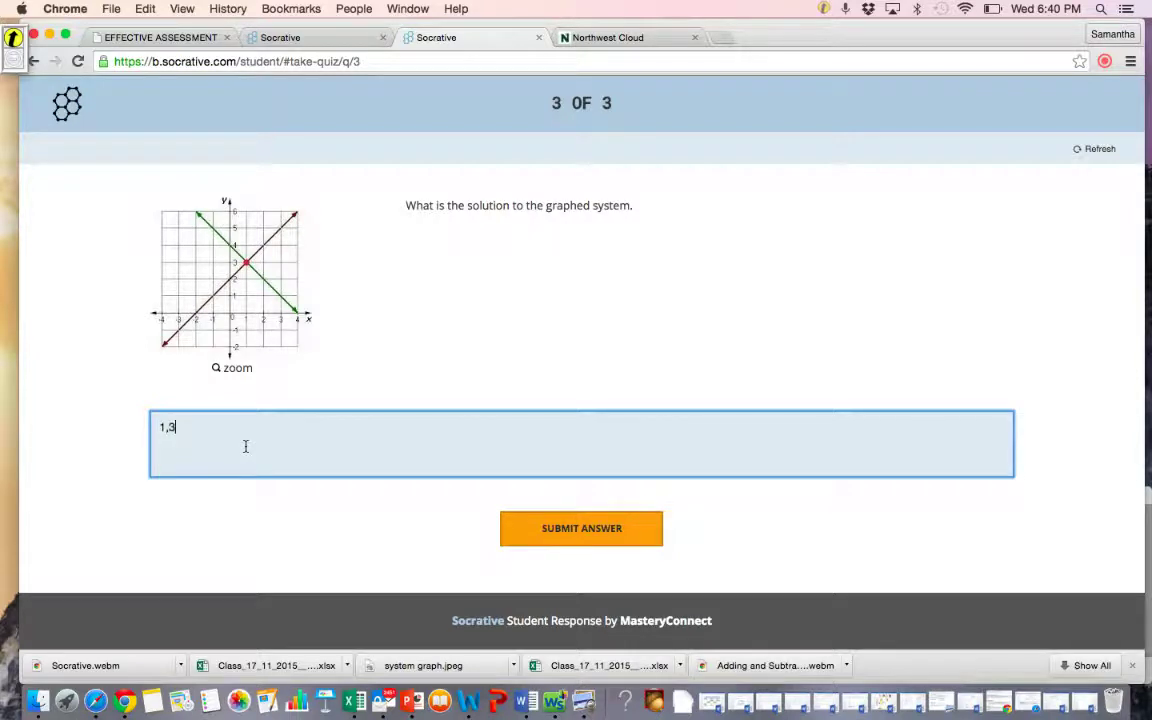
left_click(514, 527)
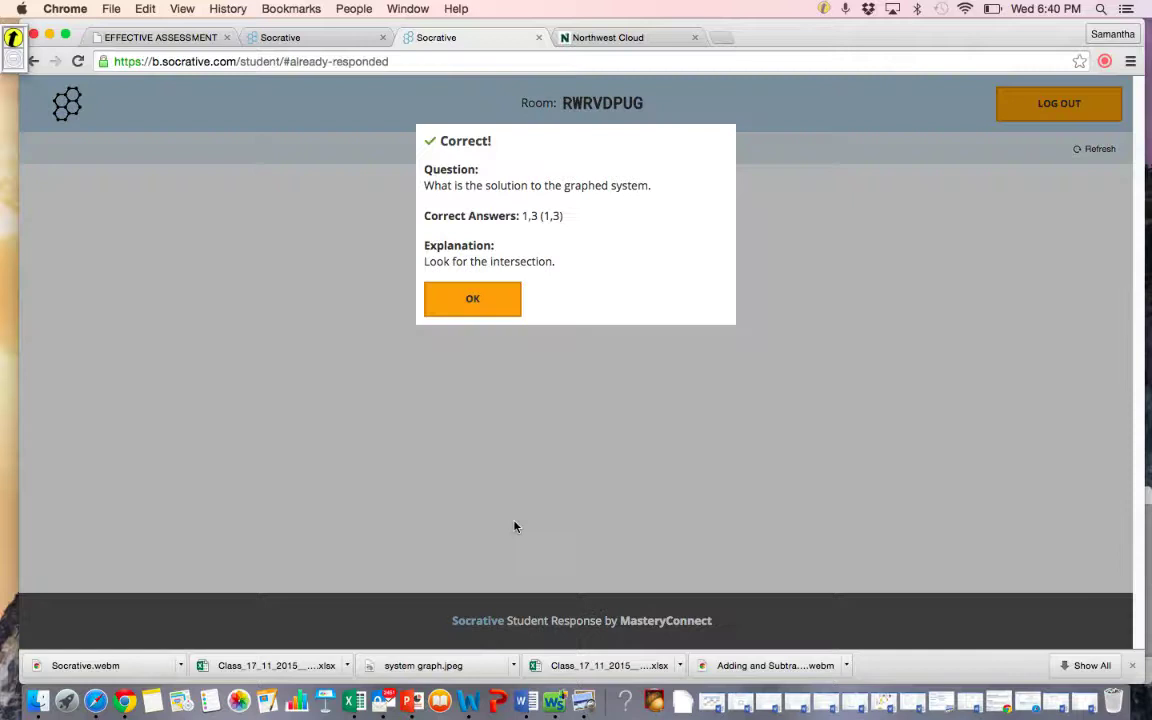
left_click(481, 302)
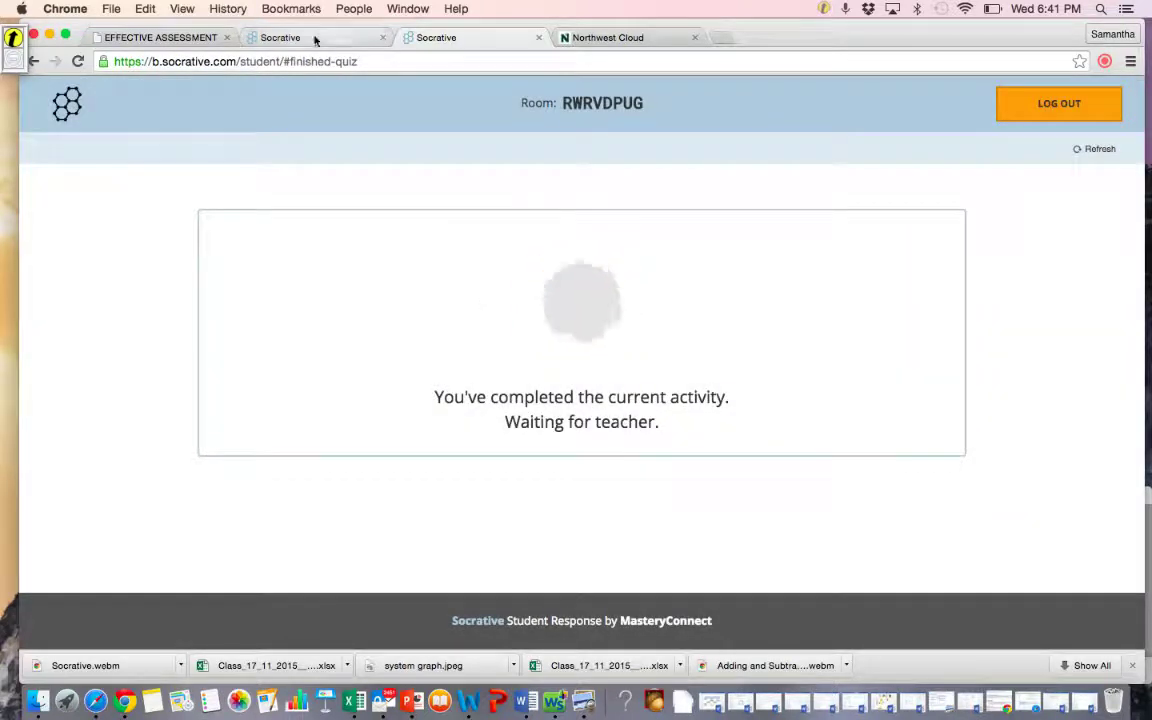
- Return to the teacher's live results and show the student's result as Score
left_click(314, 38)
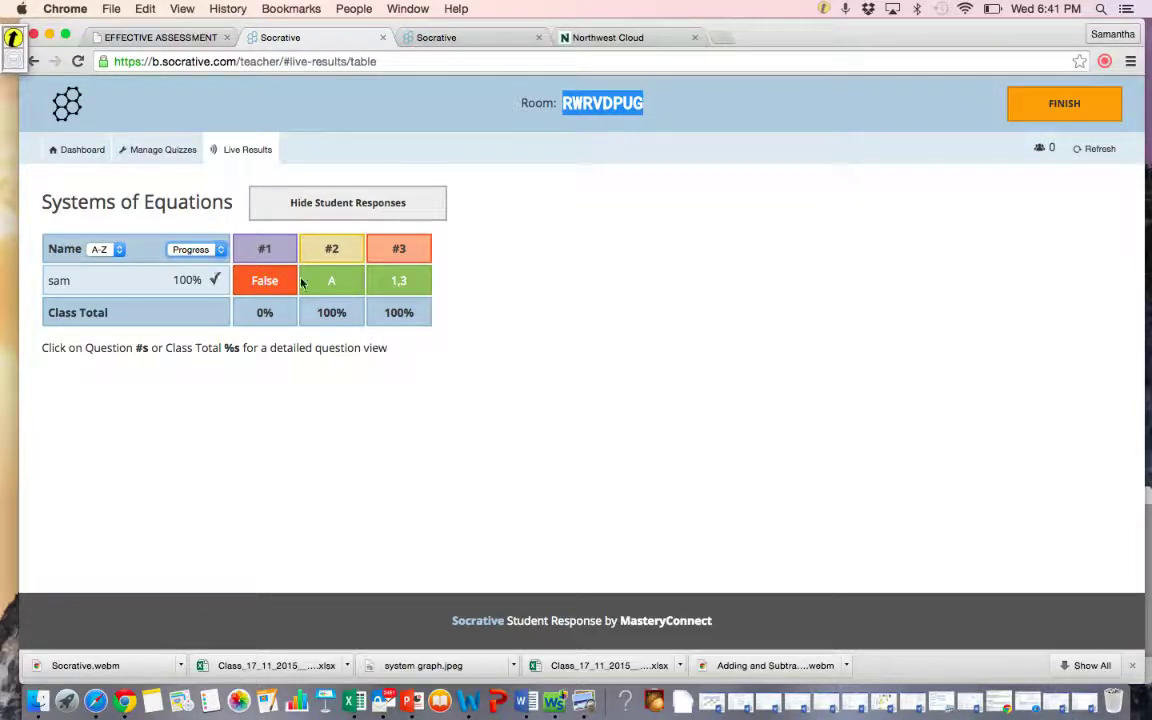
left_click(216, 252)
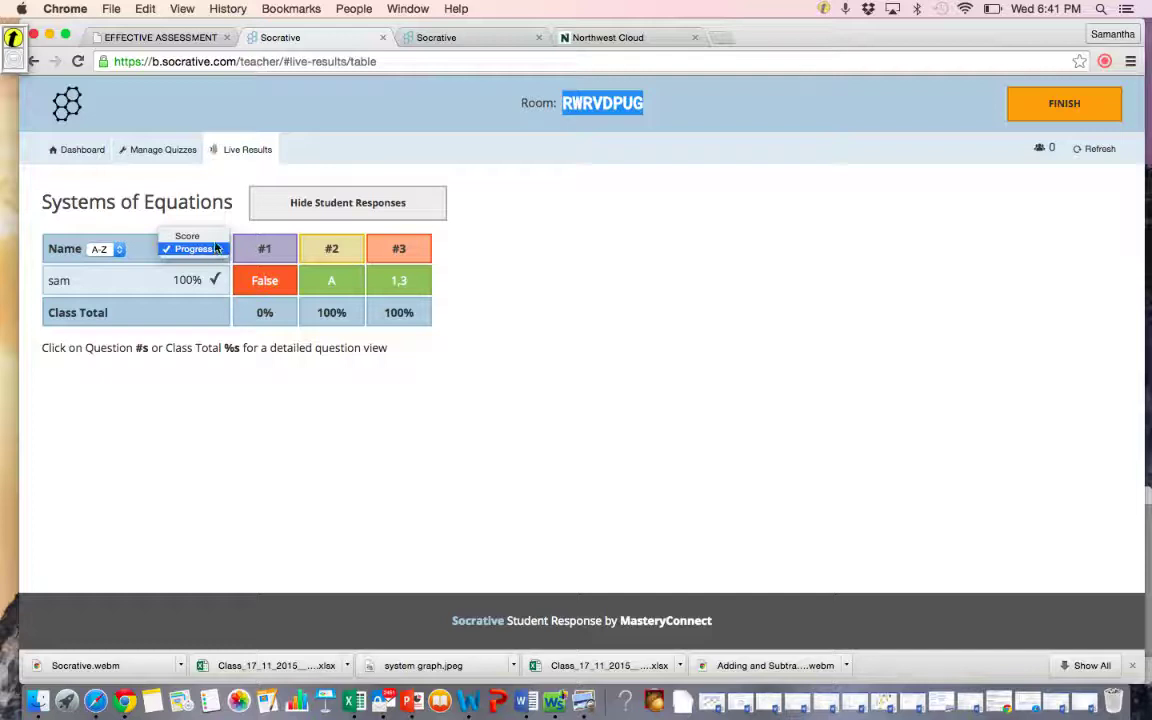
left_click(189, 236)
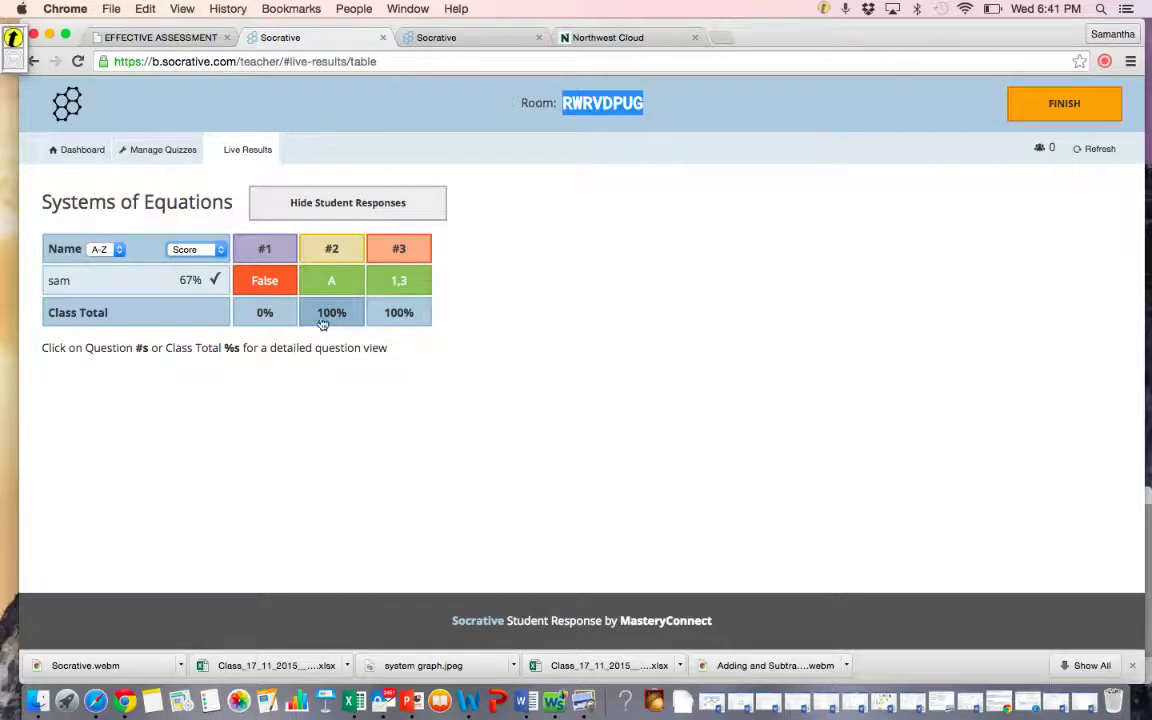
- Examine the detailed view of question #2 in the live results, then return to the results table
left_click(329, 250)
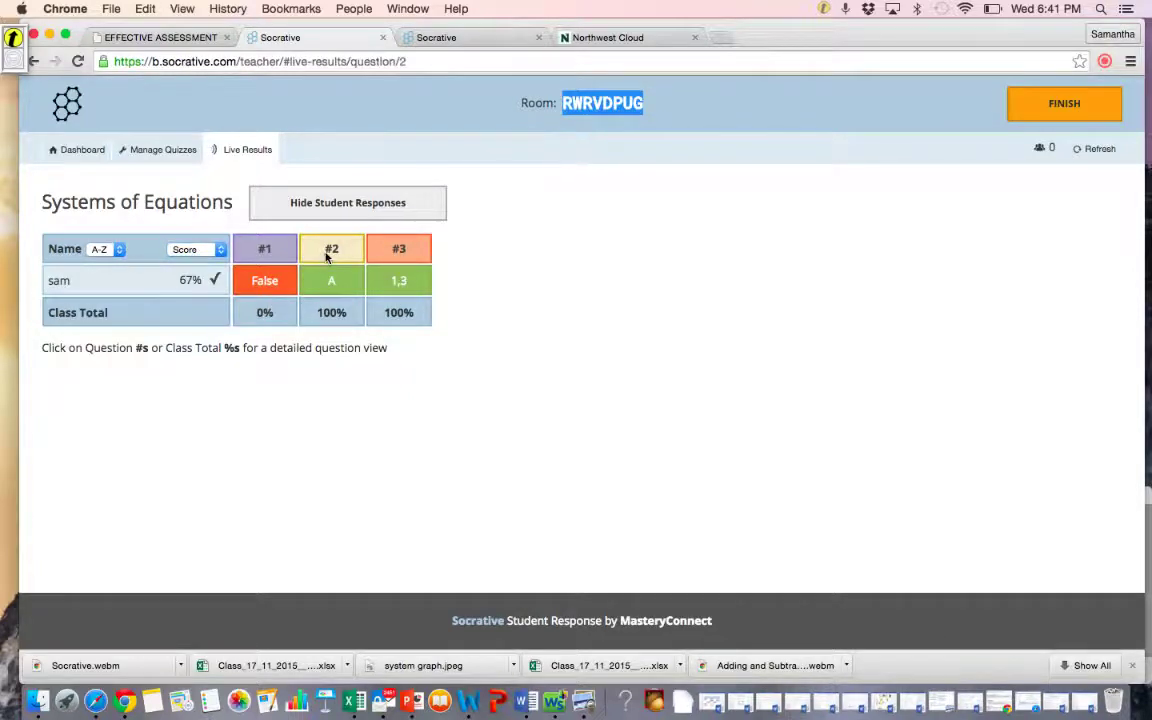
scroll(358, 367, "down", 3)
scroll(358, 367, "up", 3)
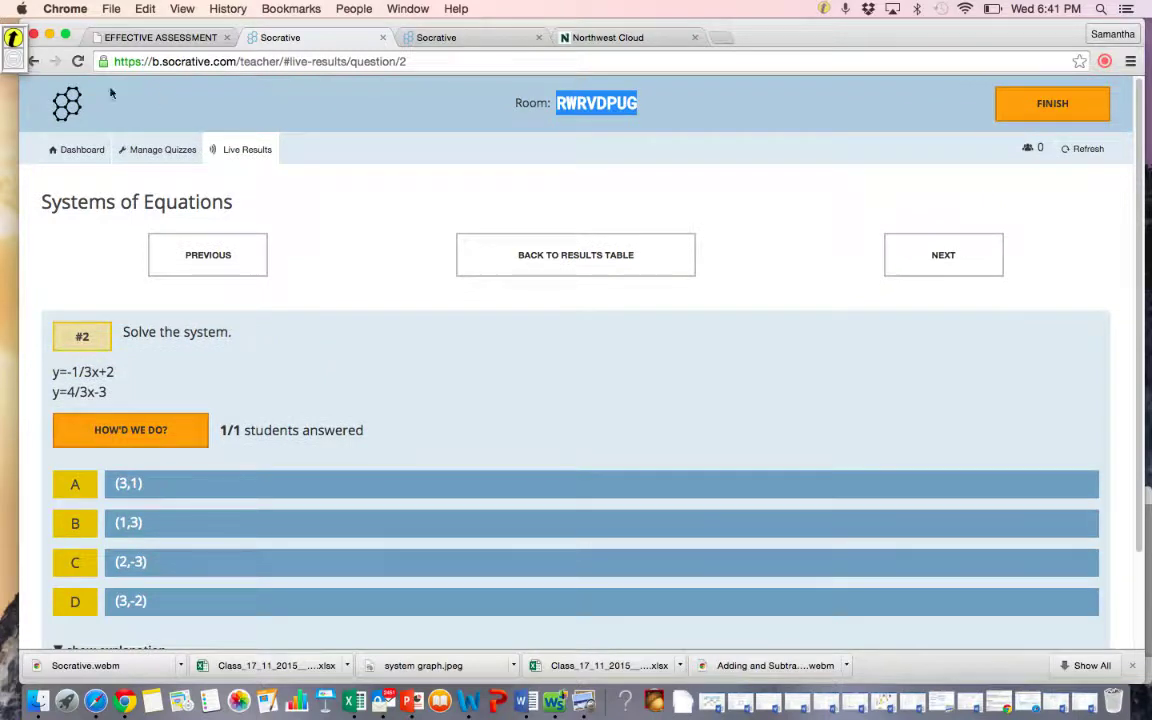
left_click(489, 268)
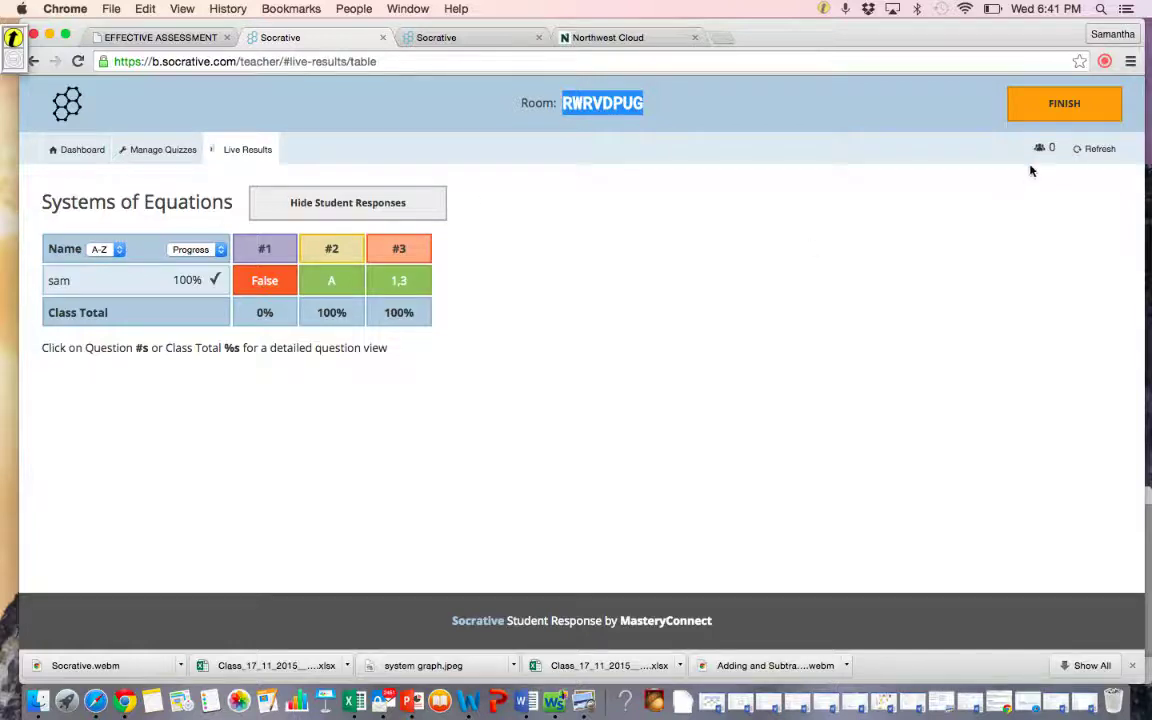
- Finish the quiz activity and download its Whole Class Excel report
left_click(1055, 111)
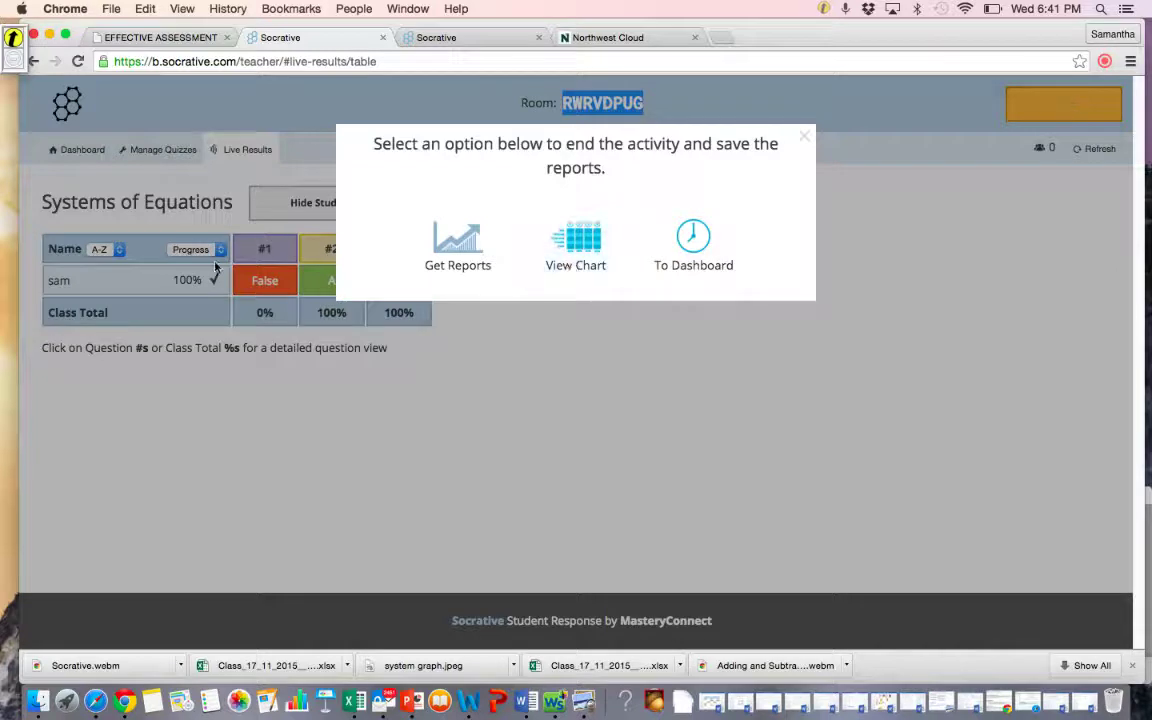
left_click(448, 242)
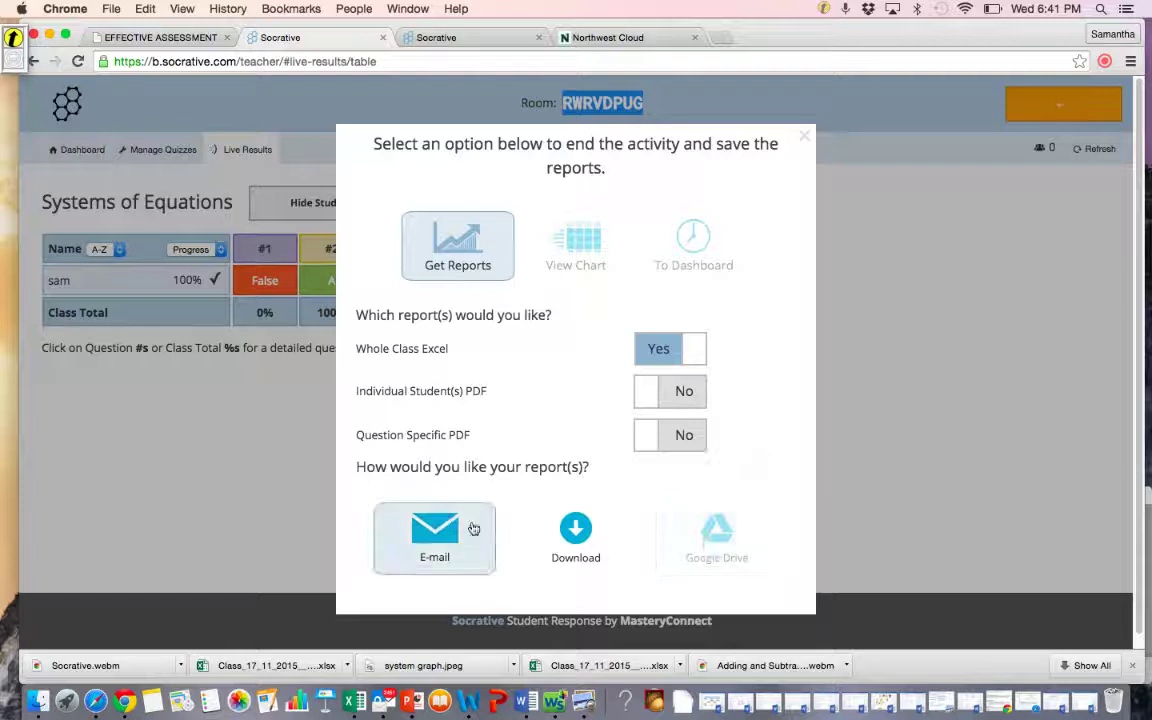
left_click(576, 539)
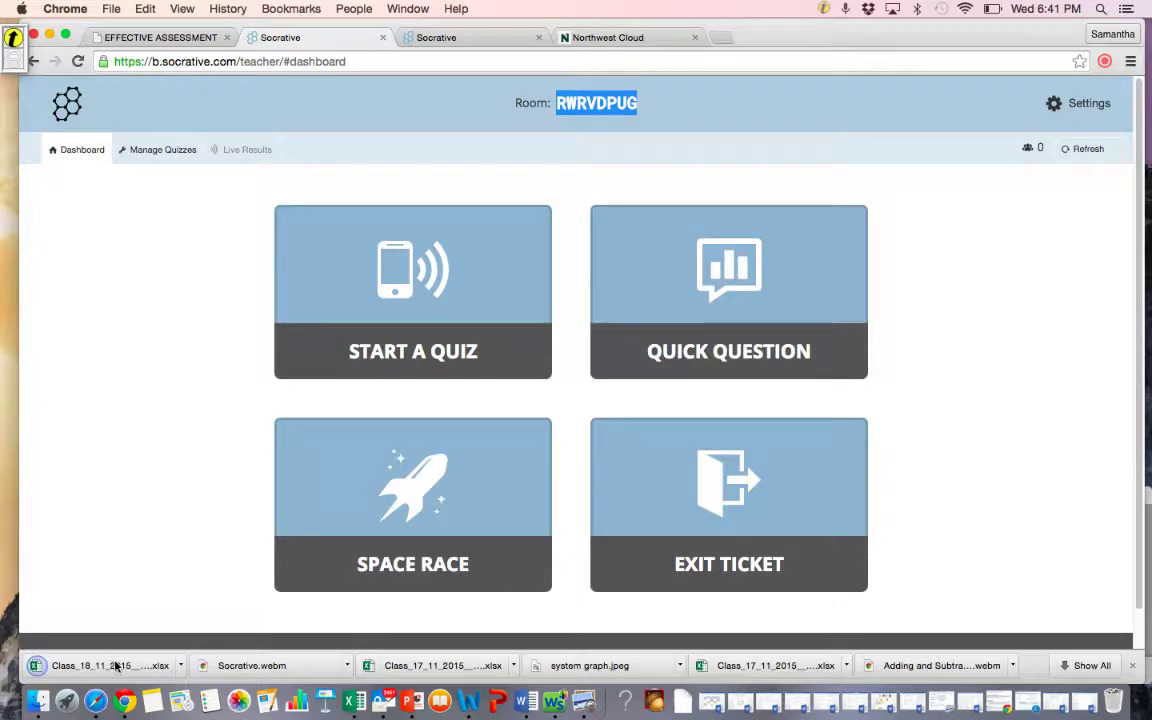
- Open the downloaded class report in Excel, review the student's answers and scores, and close the workbook
left_click(116, 666)
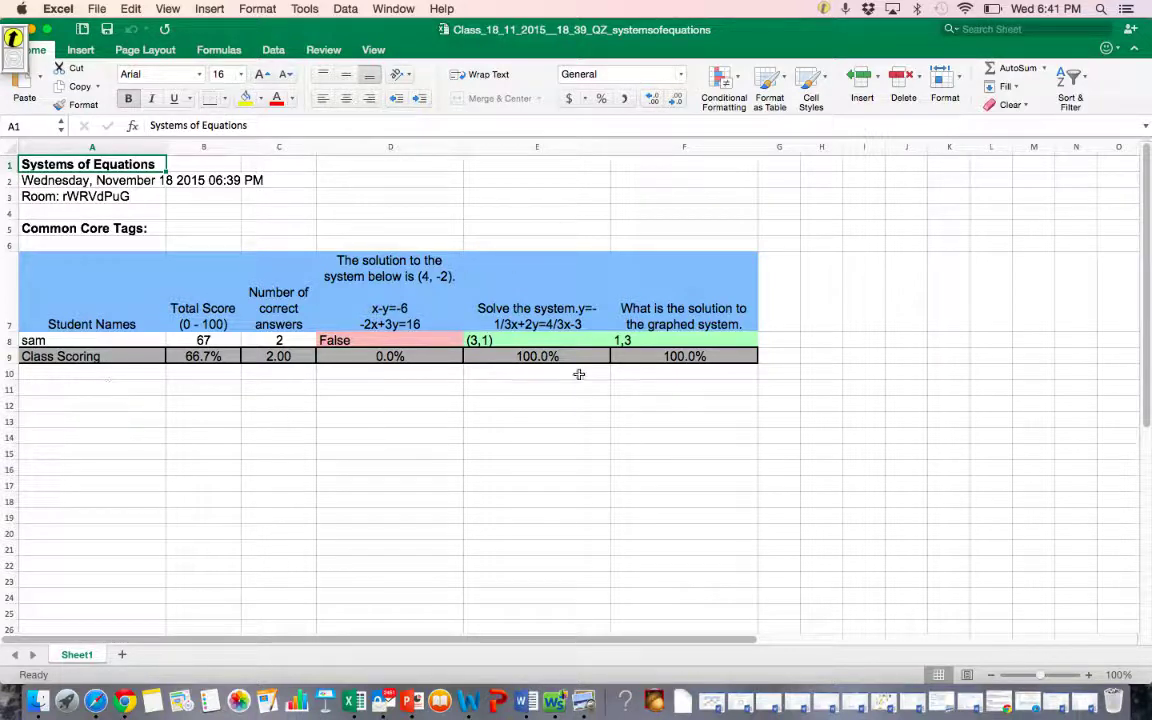
double_click(337, 27)
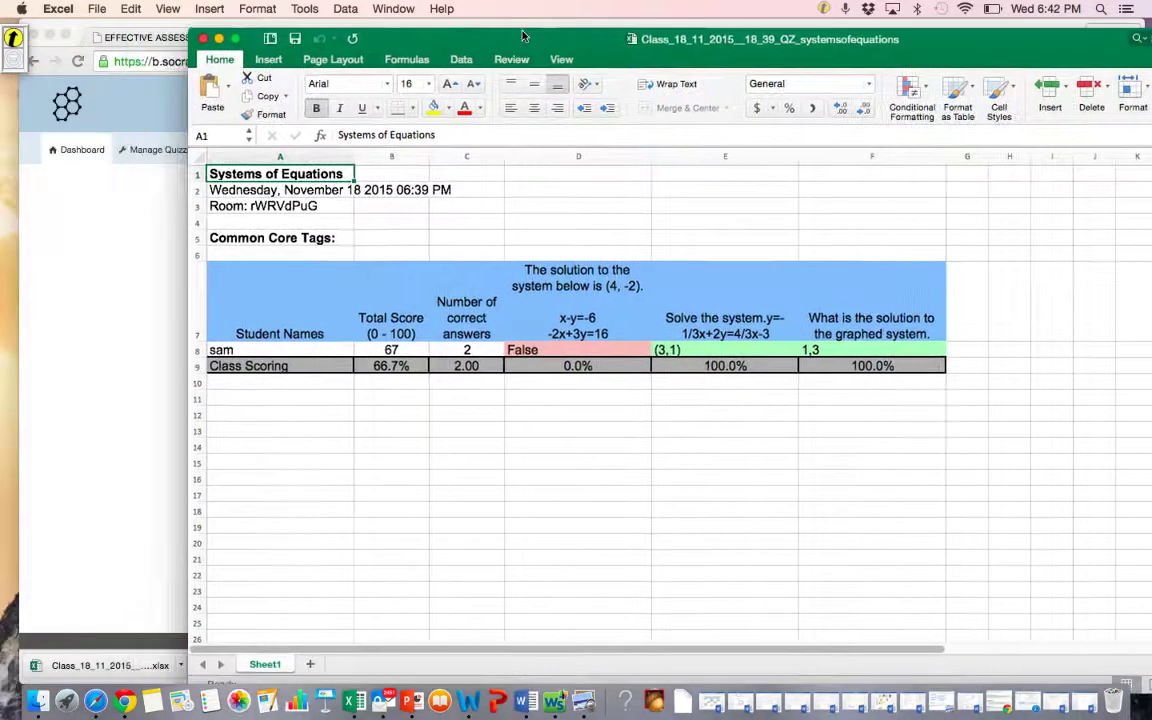
left_click(205, 40)
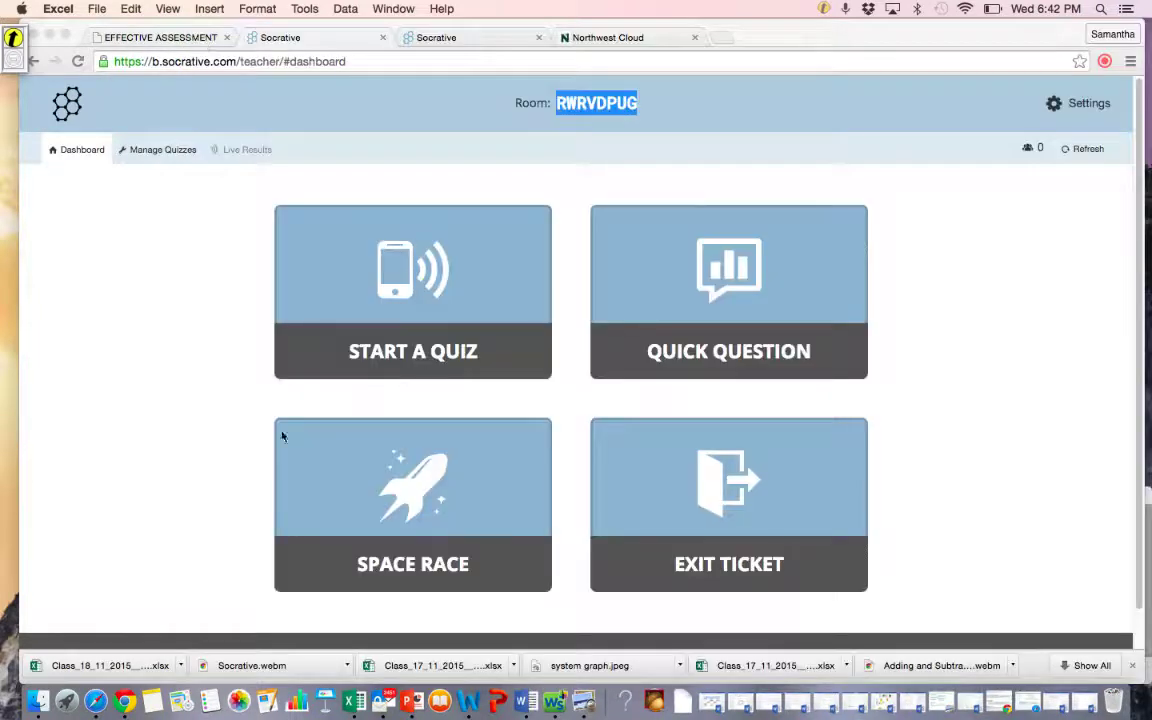
- View the report options for the most recent Systems of Equations activity in the saved reports, then close them
left_click(155, 151)
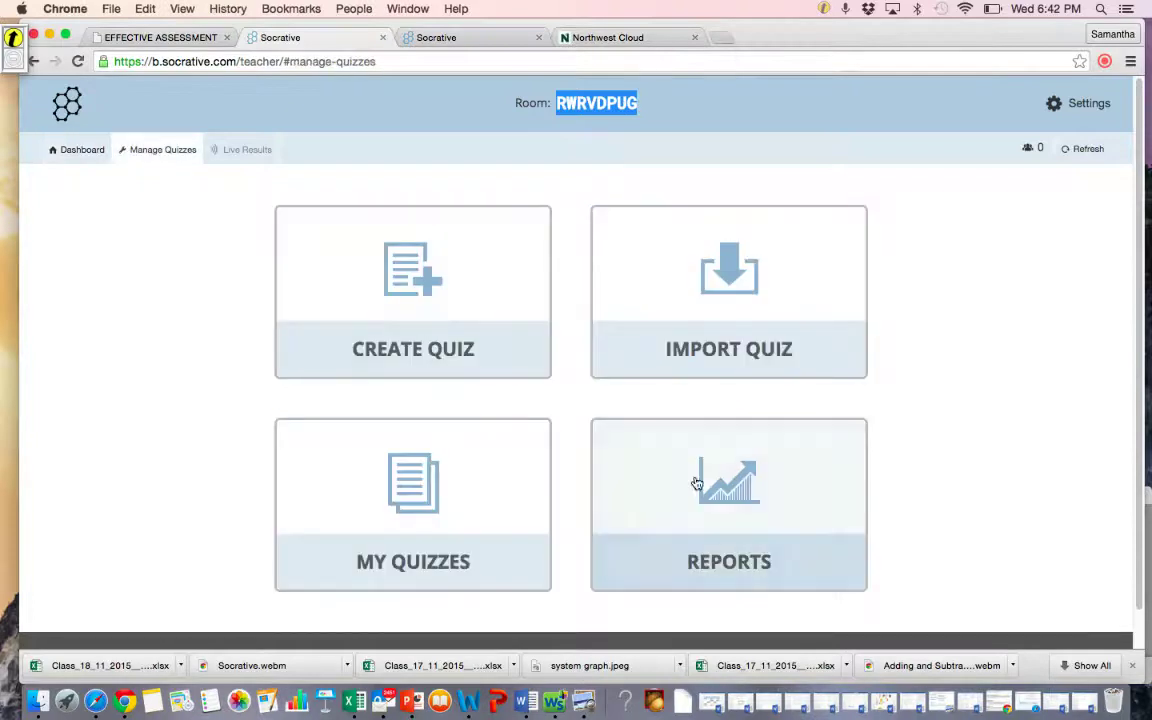
left_click(703, 487)
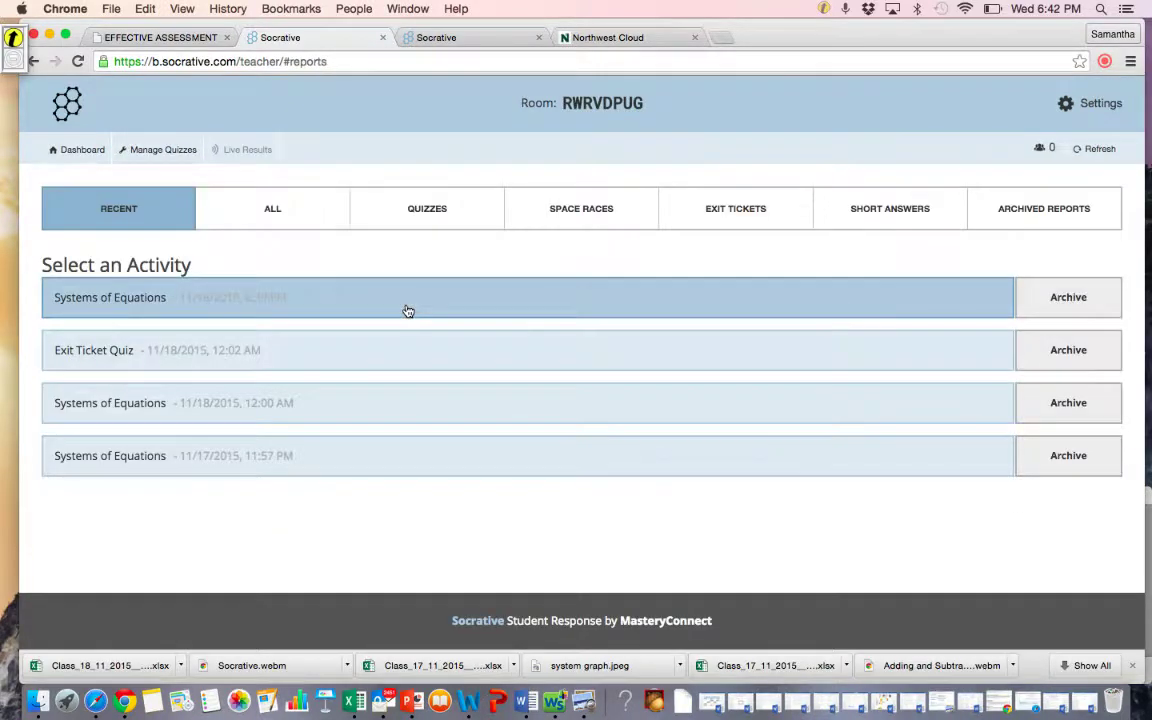
left_click(408, 312)
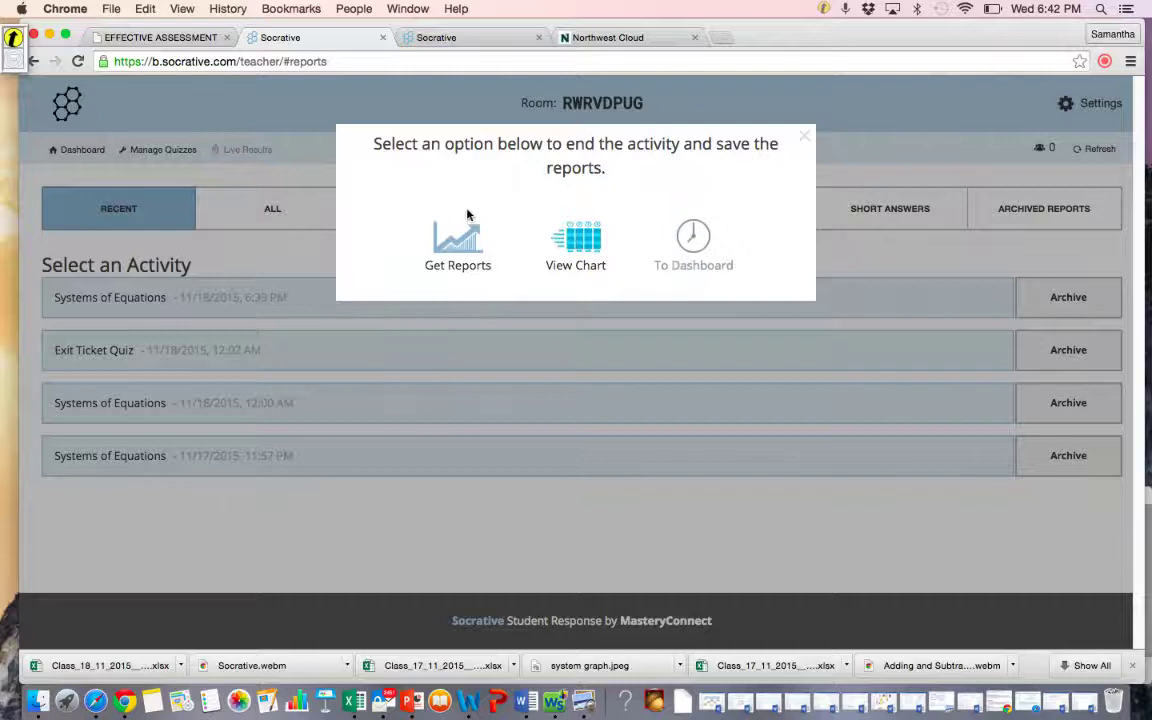
left_click(797, 134)
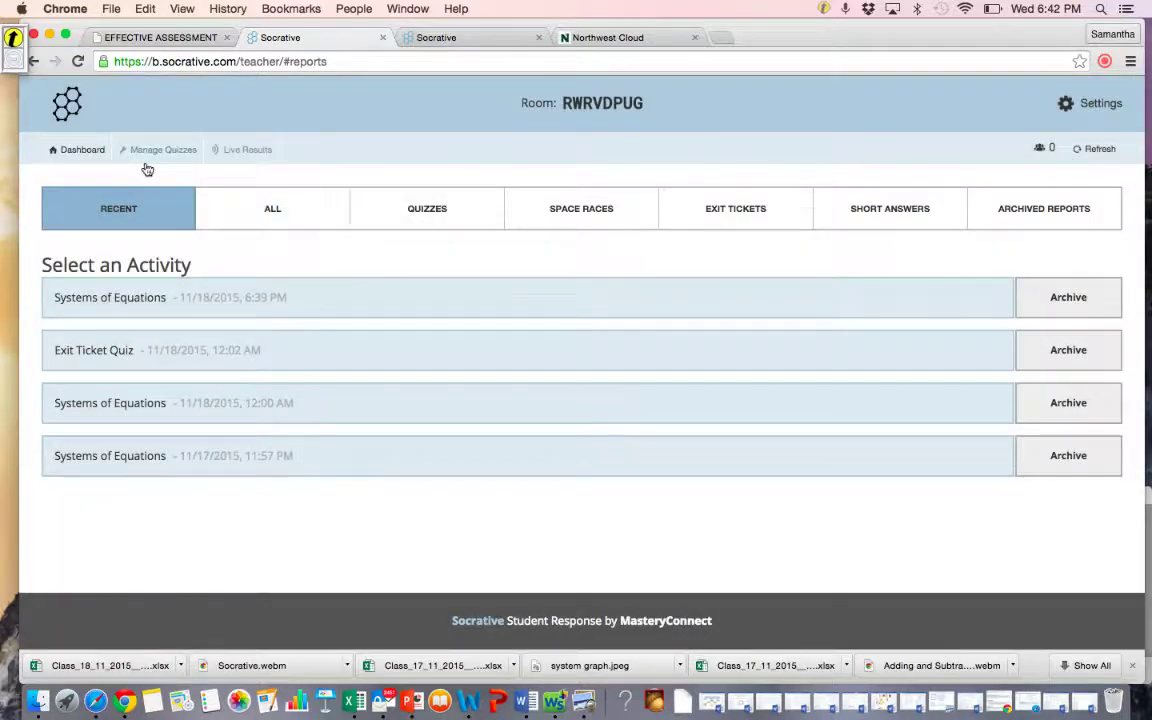
- Set up a Space Race from the dashboard using the Systems of Equations quiz with 4 teams
left_click(87, 156)
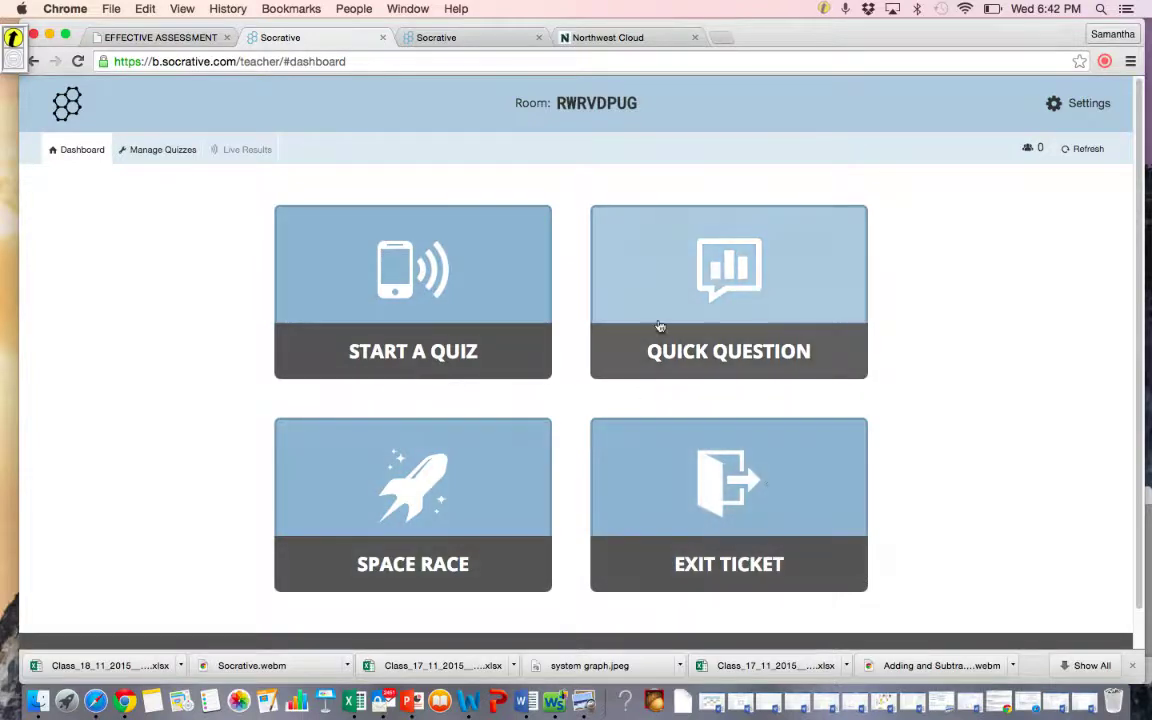
left_click(399, 519)
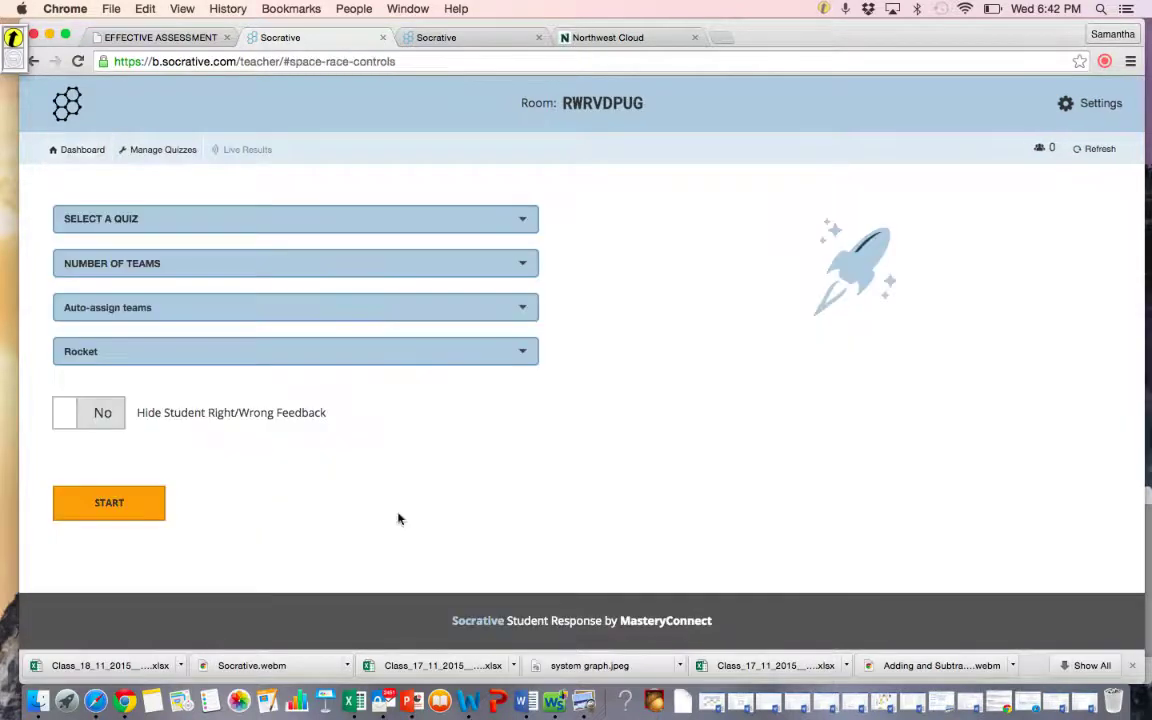
left_click(320, 216)
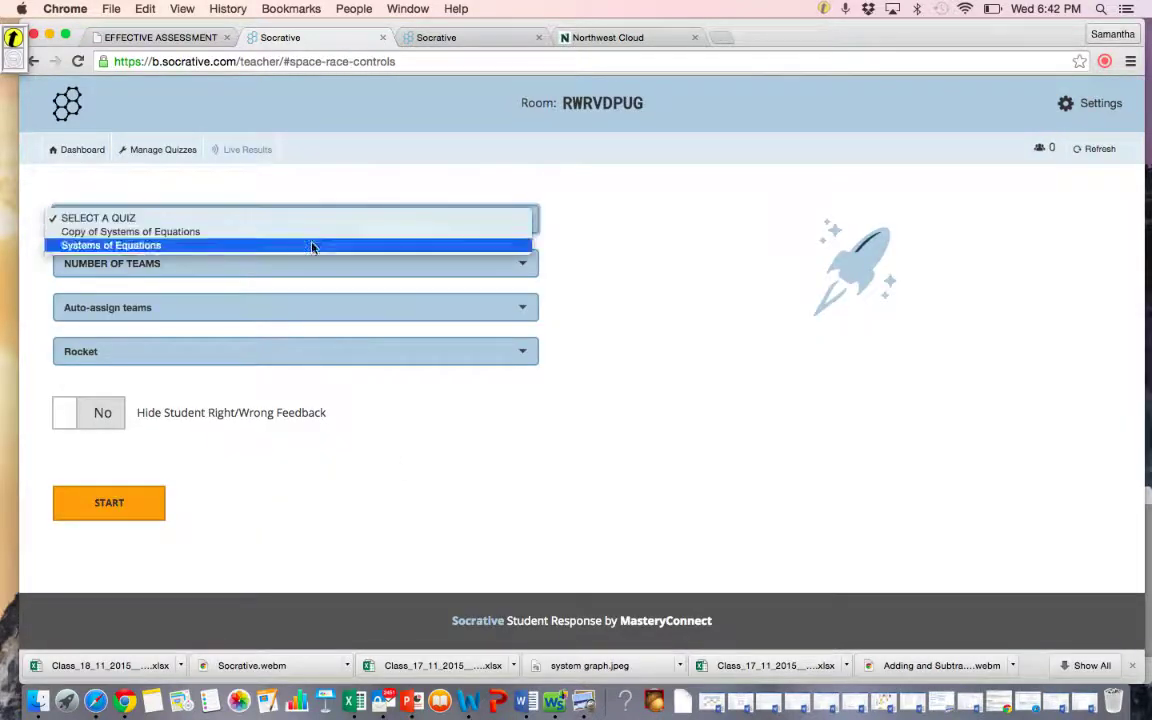
left_click(314, 246)
left_click(291, 262)
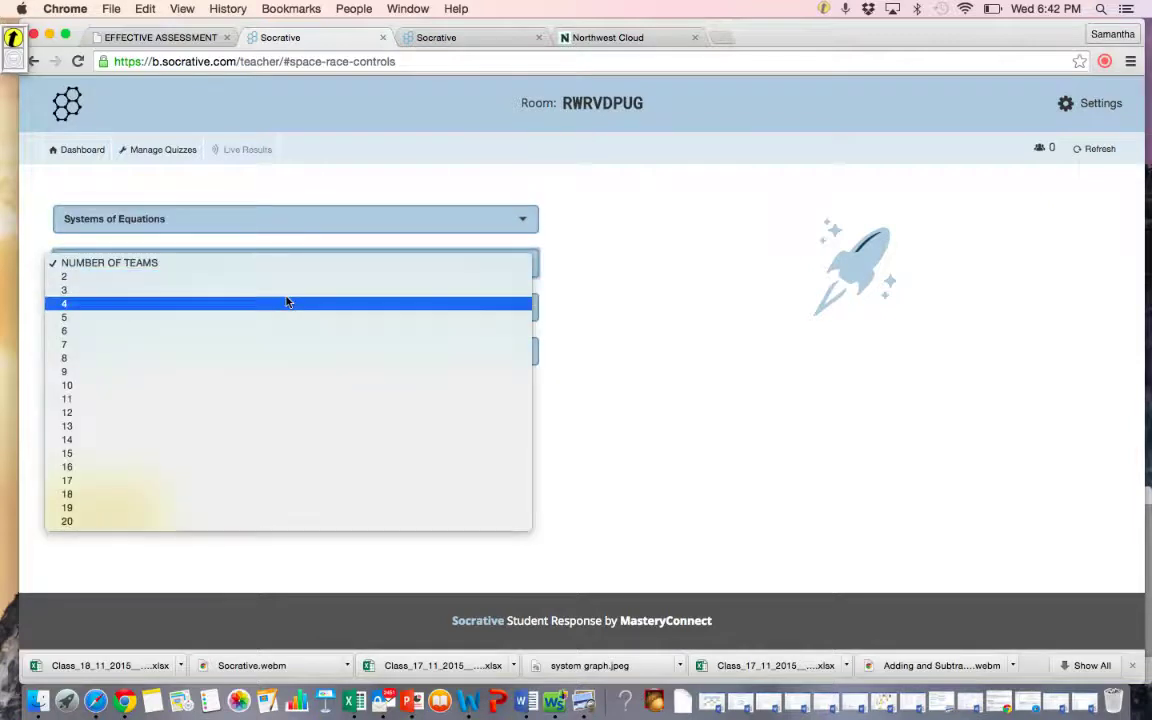
left_click(291, 303)
- Review the Space Race team assignment and icon choices, keeping Auto-assign teams and Rocket
left_click(253, 308)
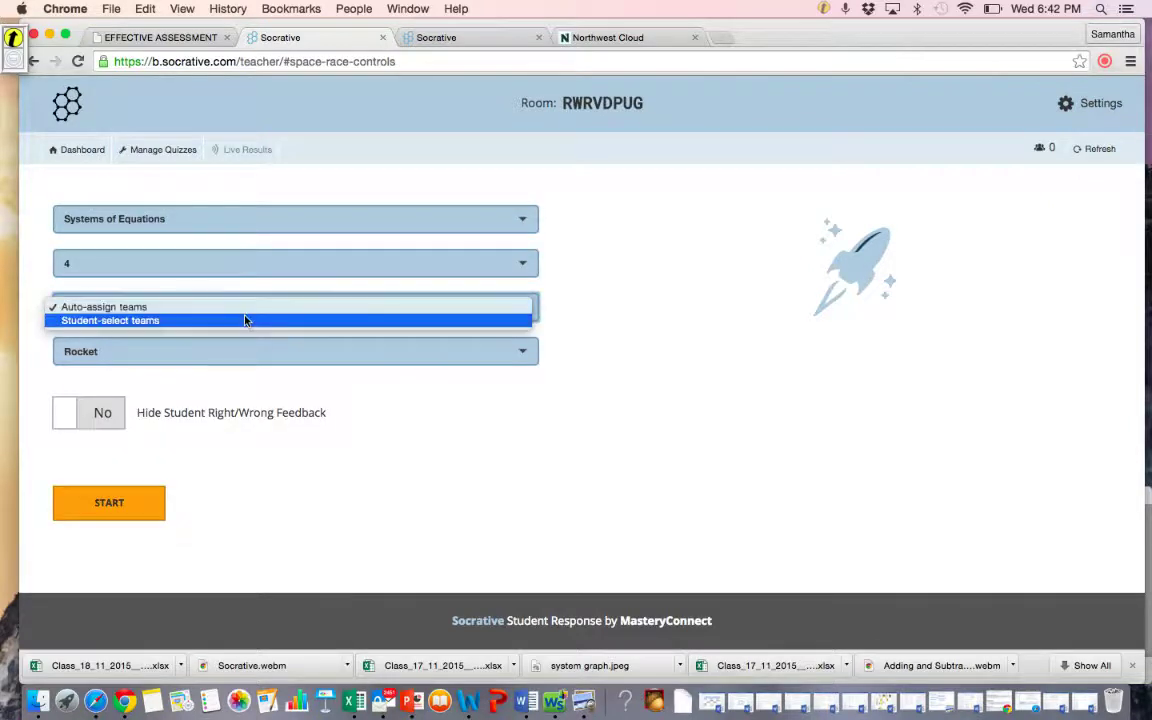
left_click(244, 320)
left_click(246, 307)
left_click(247, 295)
left_click(239, 356)
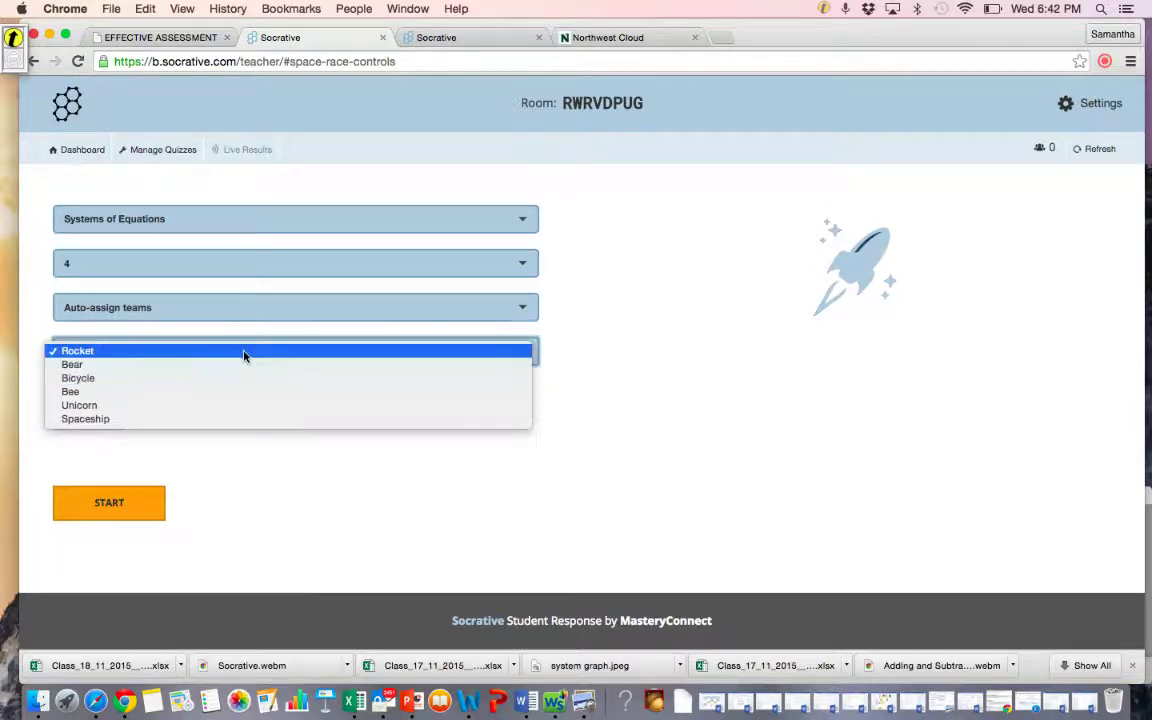
left_click(246, 357)
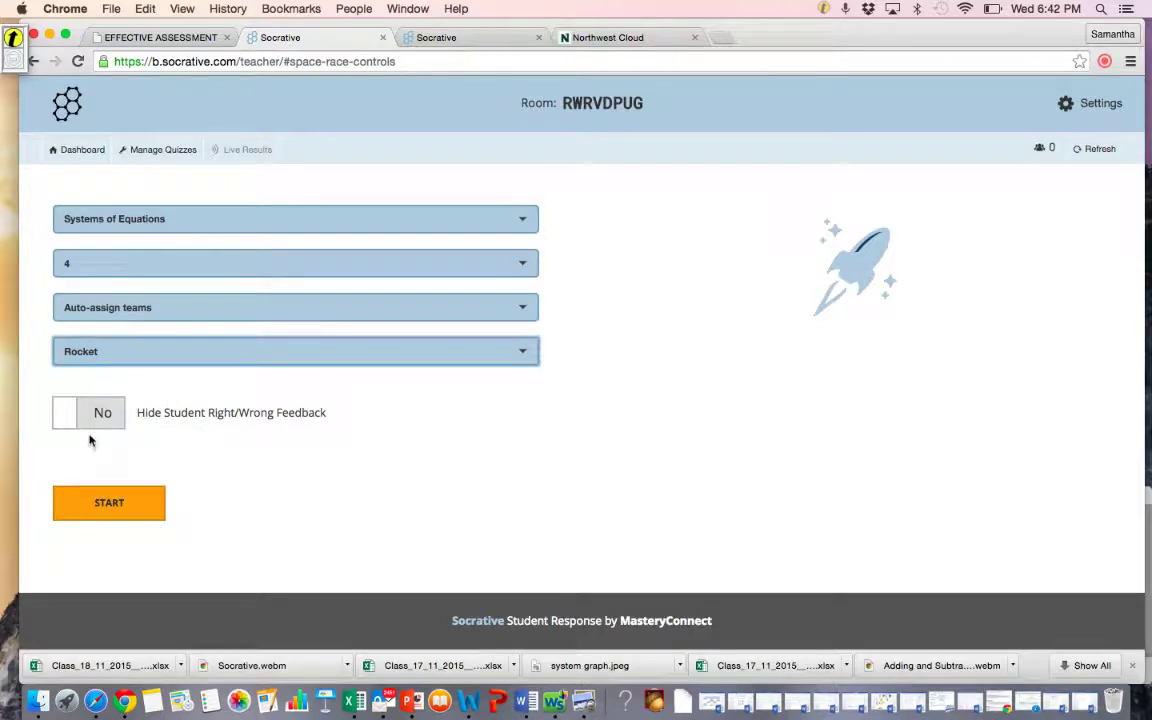
- Start the Space Race and join it in the student view by entering the student's name
left_click(104, 499)
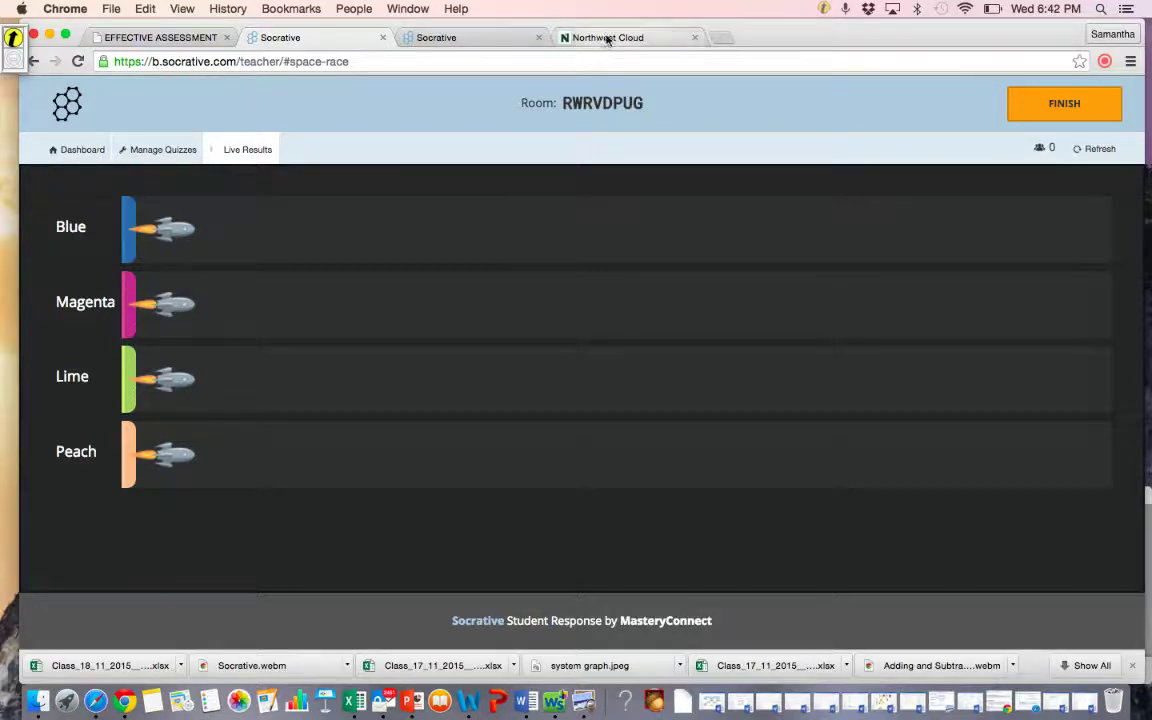
left_click(437, 37)
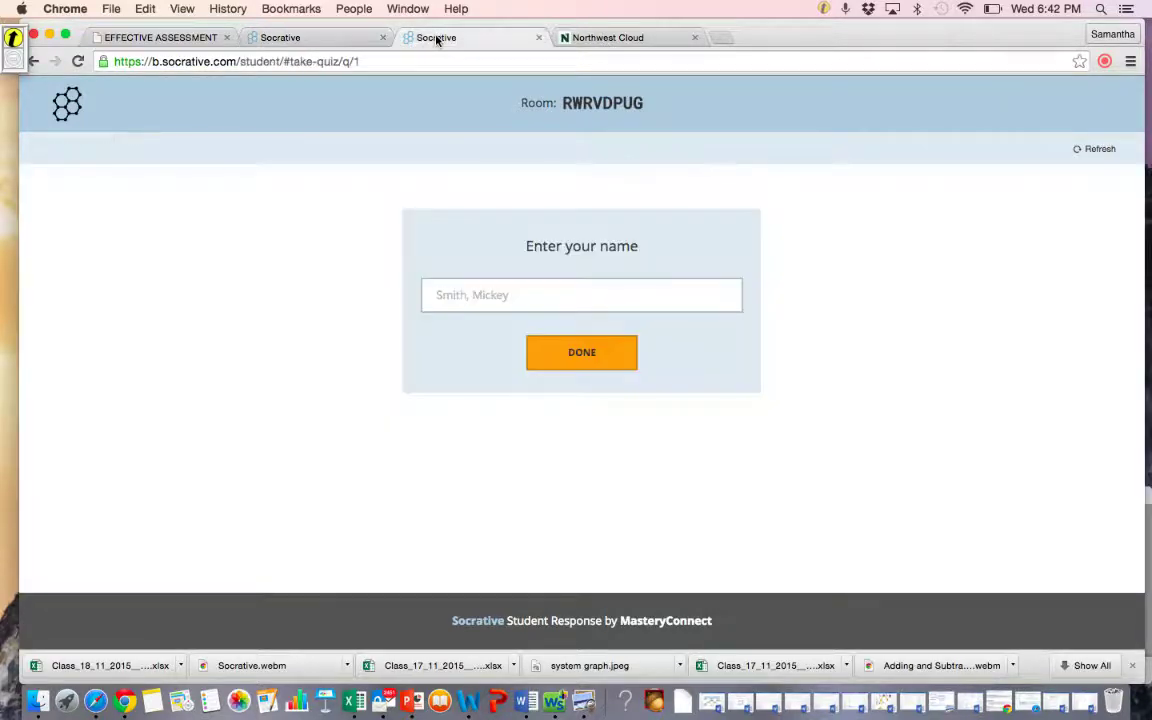
type("sam")
key("Return")
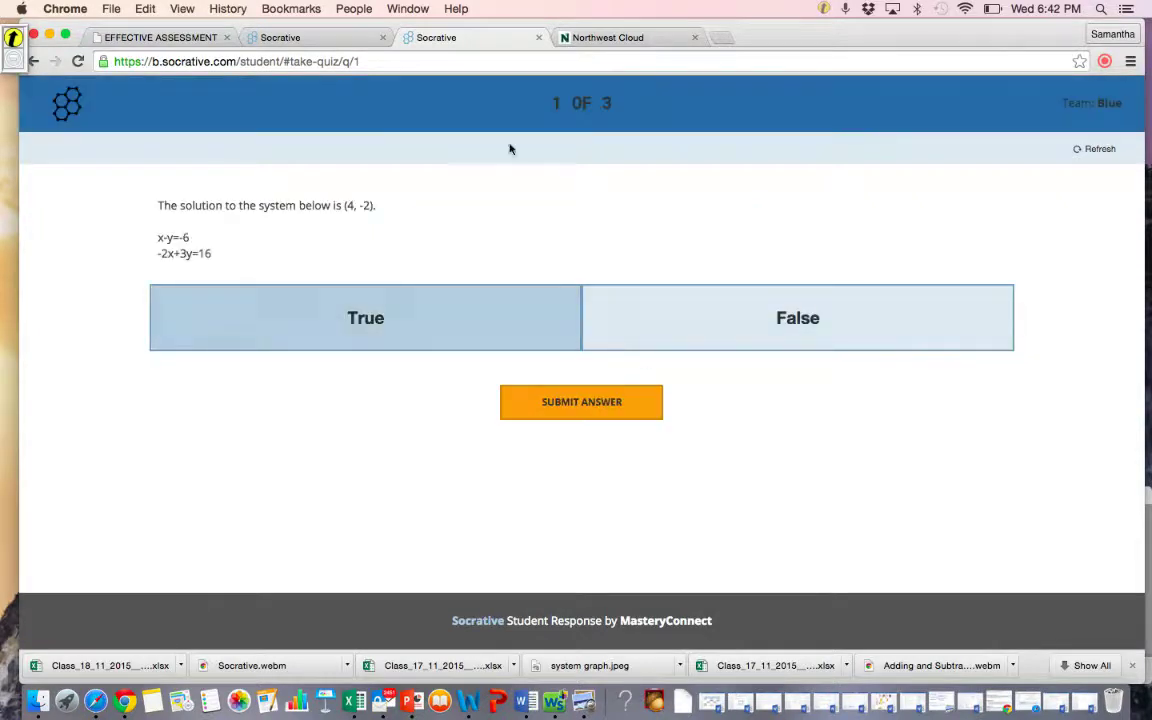
- Answer True to the first Space Race question, submit it, and continue to the second question
left_click(473, 318)
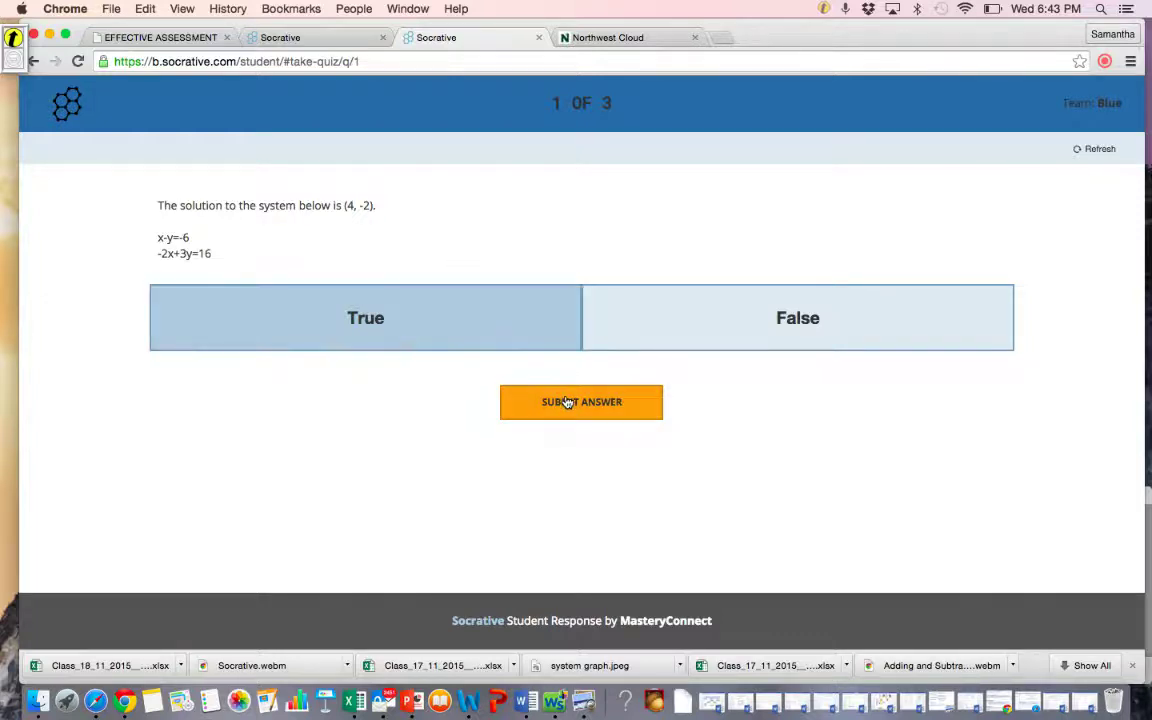
left_click(571, 401)
left_click(499, 347)
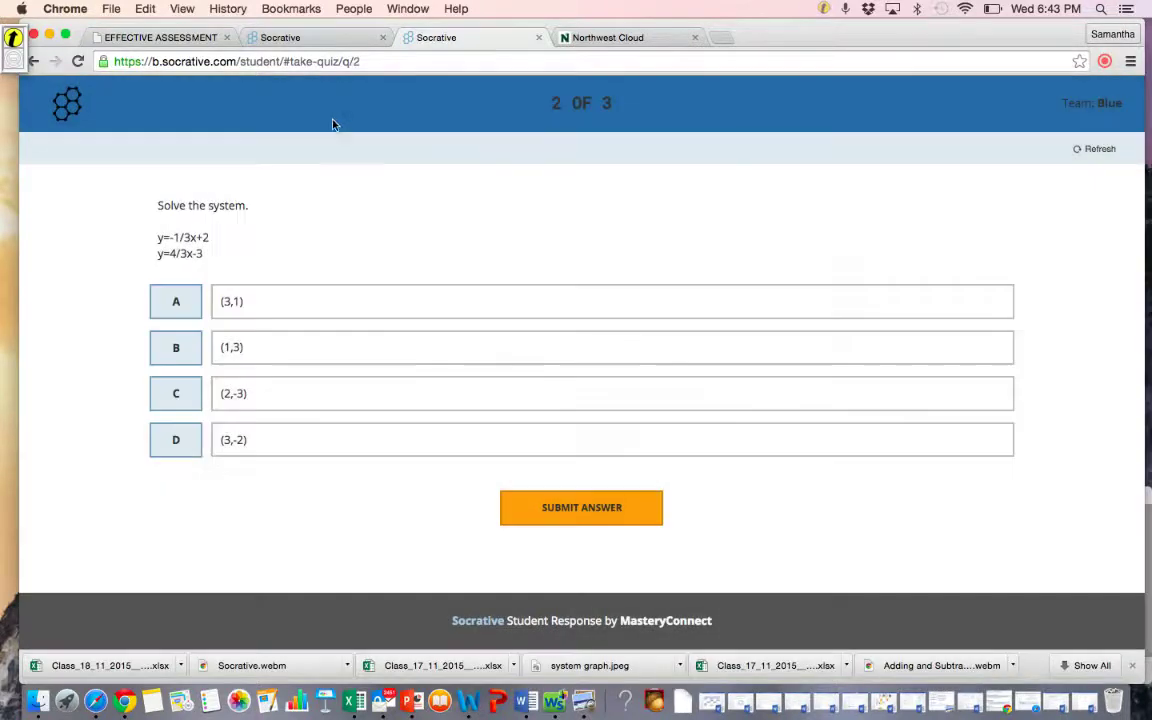
- Check the rockets' progress in the teacher view, then end the Space Race and return to the dashboard
left_click(290, 38)
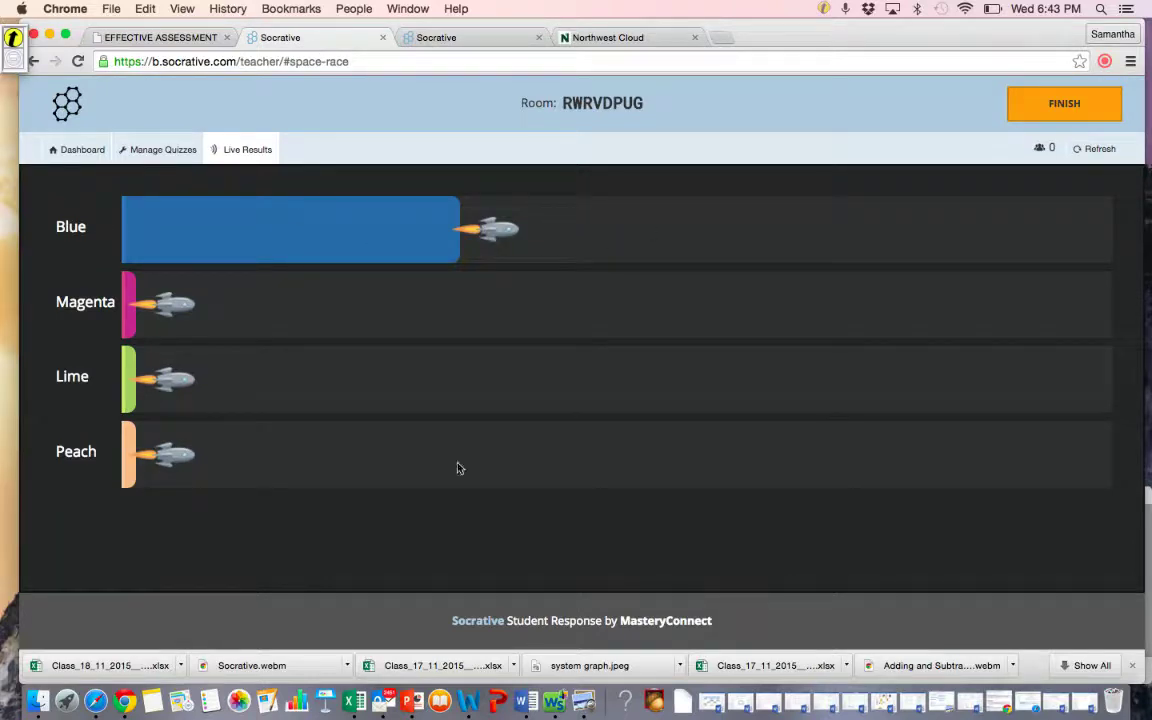
left_click(1055, 105)
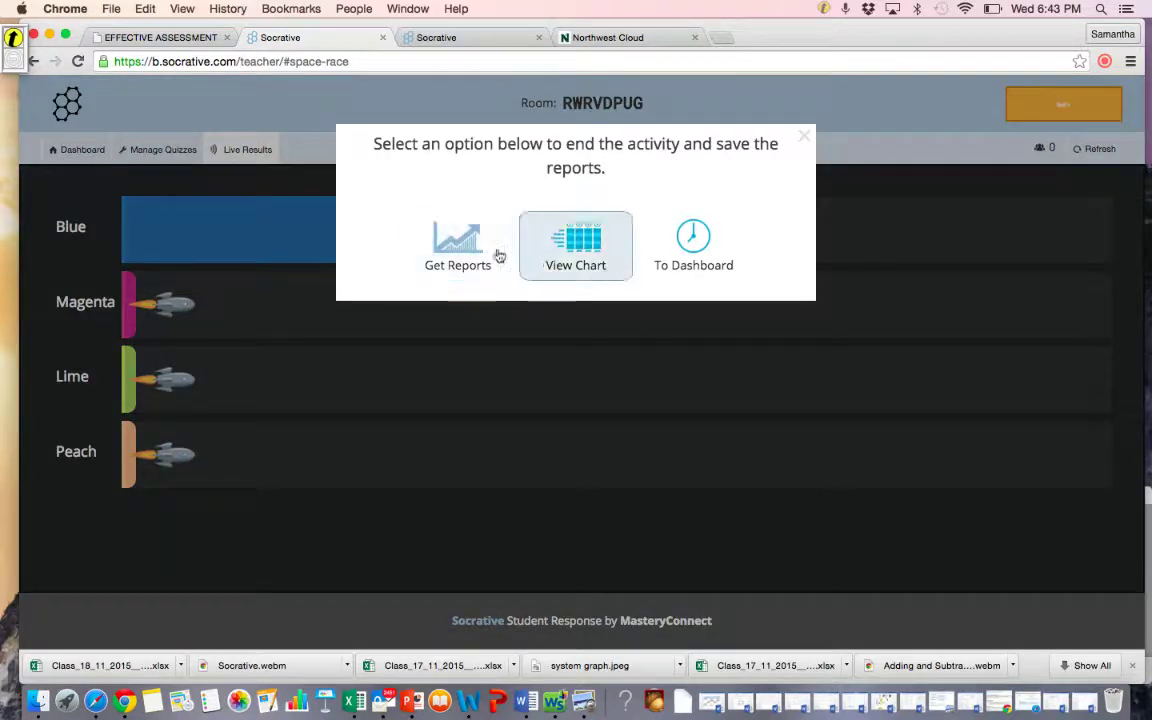
left_click(694, 256)
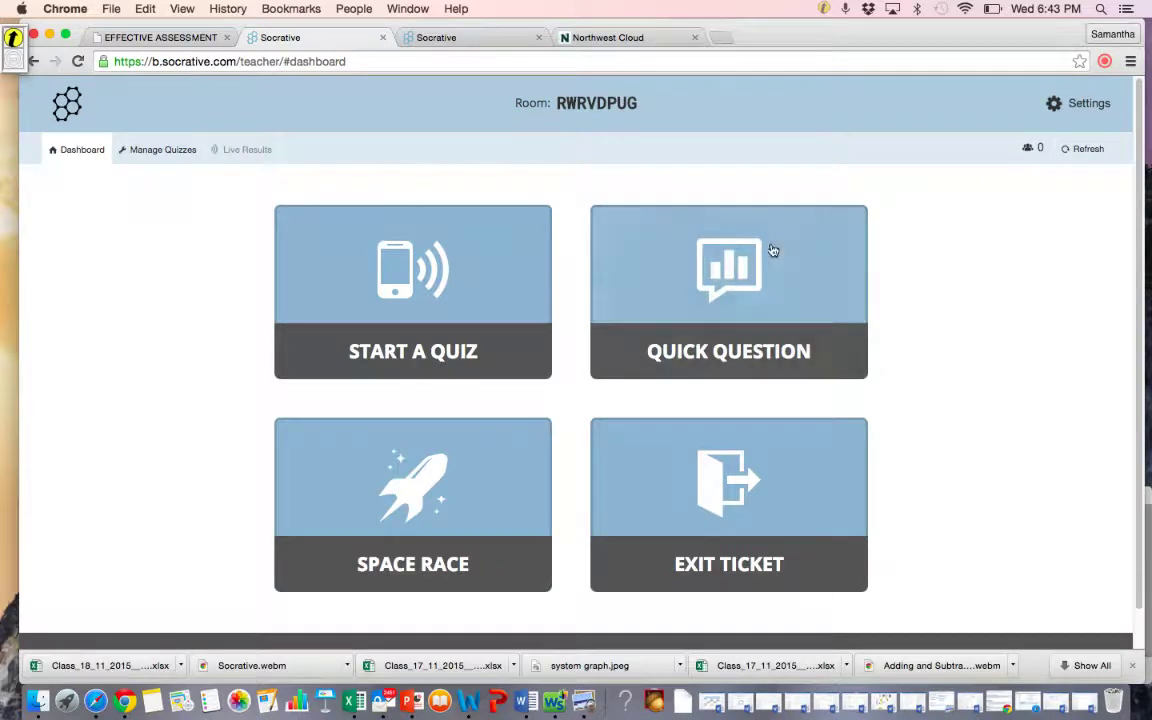
- Launch a multiple-choice Quick Question from the dashboard, view its live results, and finish it
left_click(768, 326)
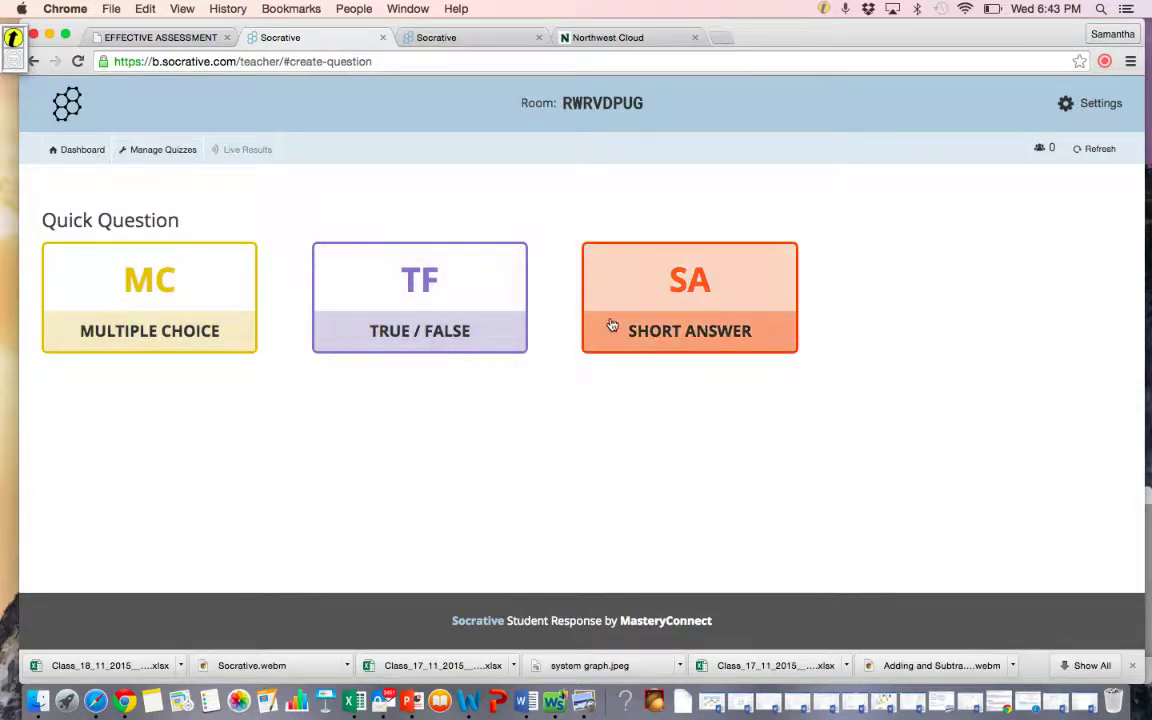
left_click(136, 301)
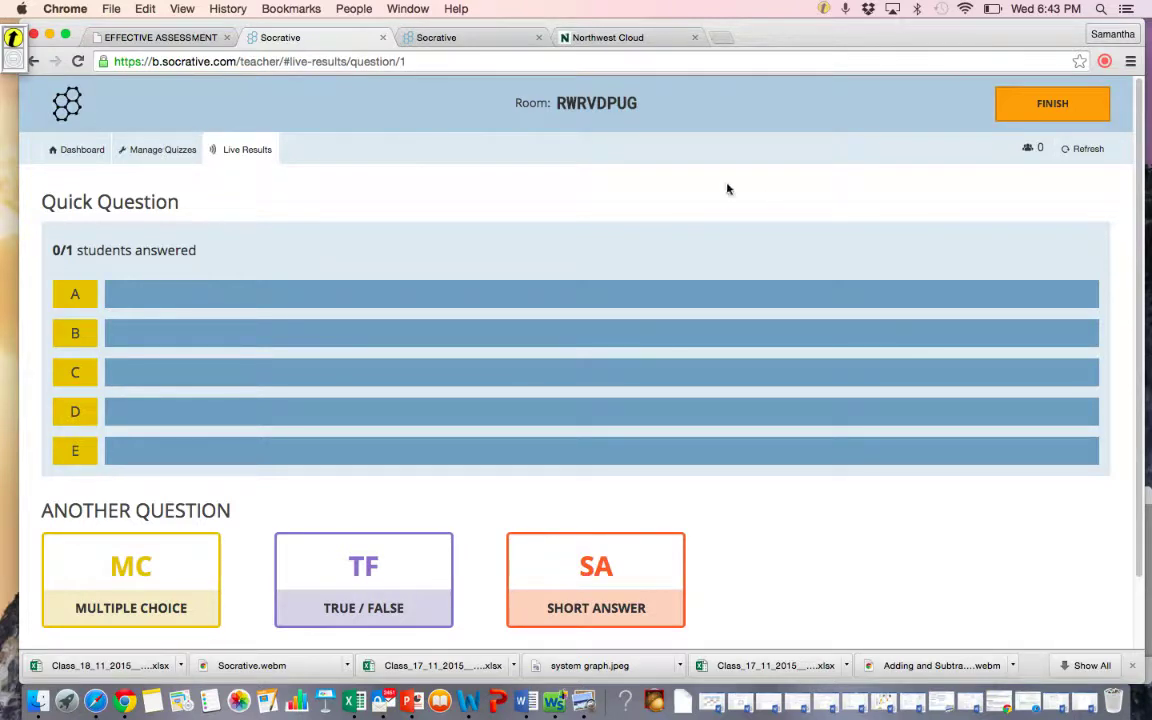
left_click(1050, 103)
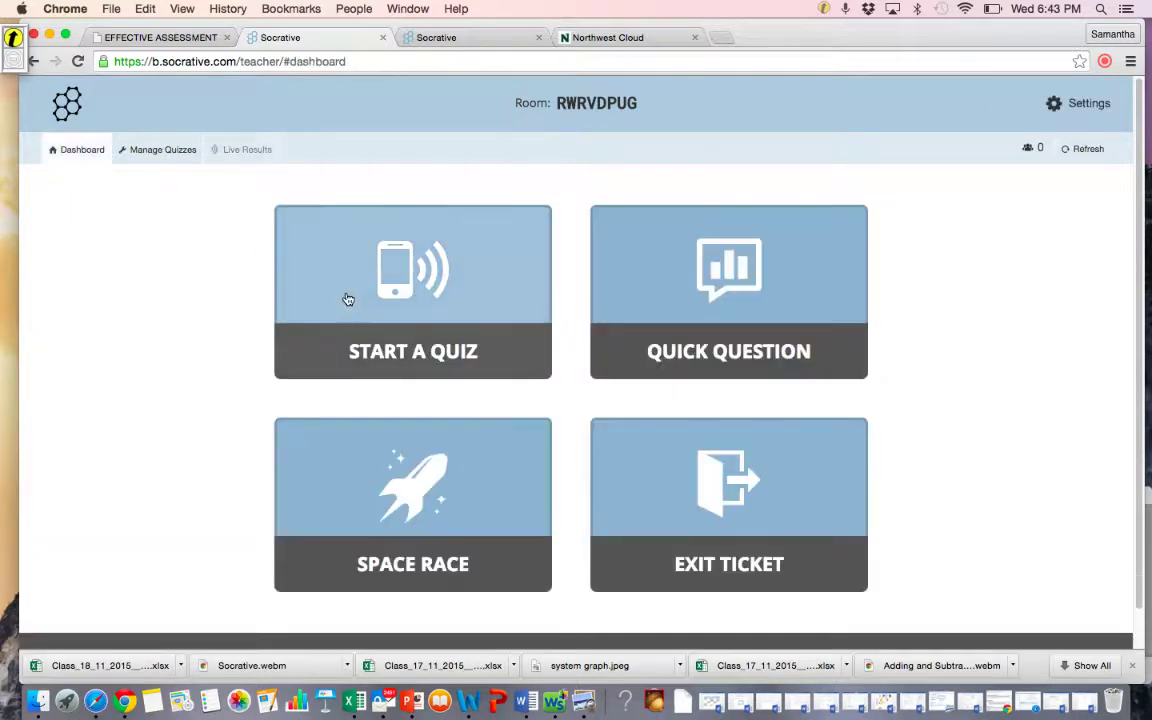
- Start an Exit Ticket from the dashboard and look through its three questions in the live results
left_click(724, 512)
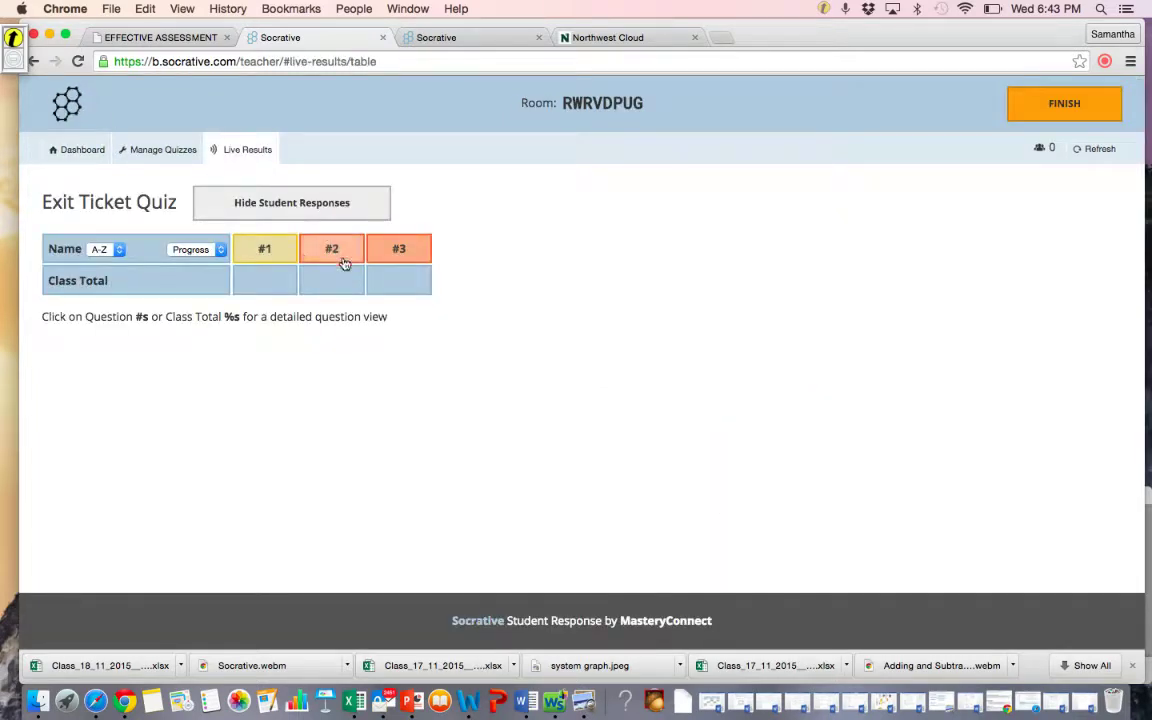
left_click(279, 252)
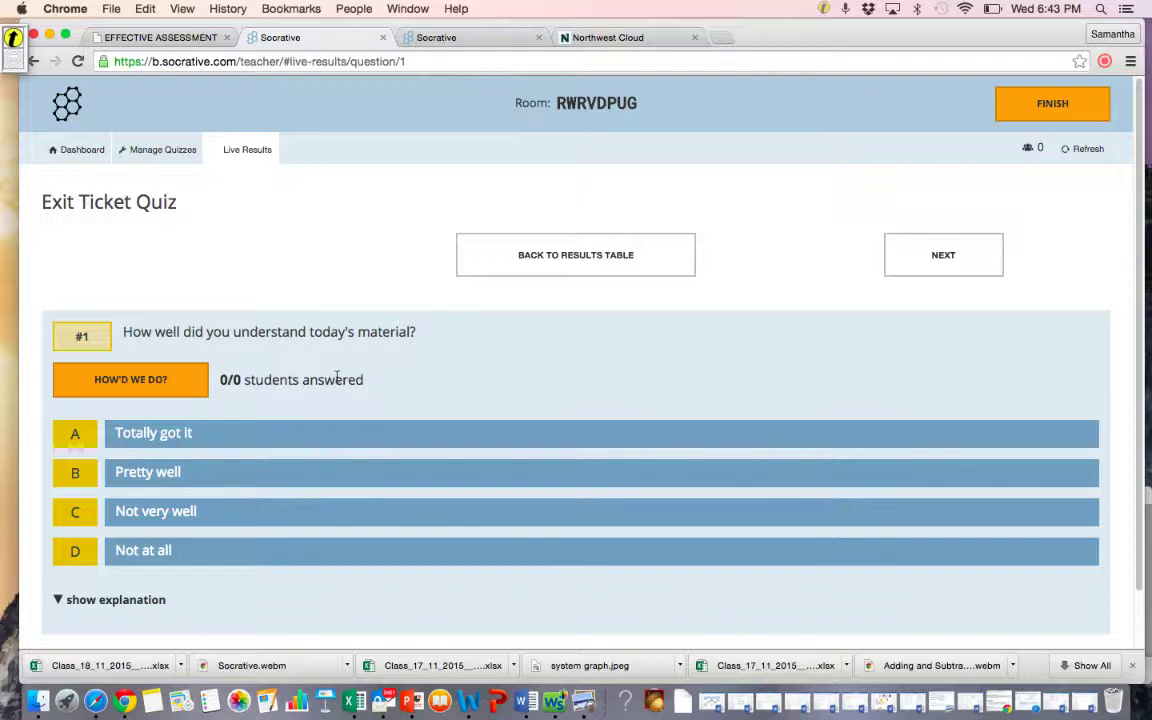
left_click(918, 268)
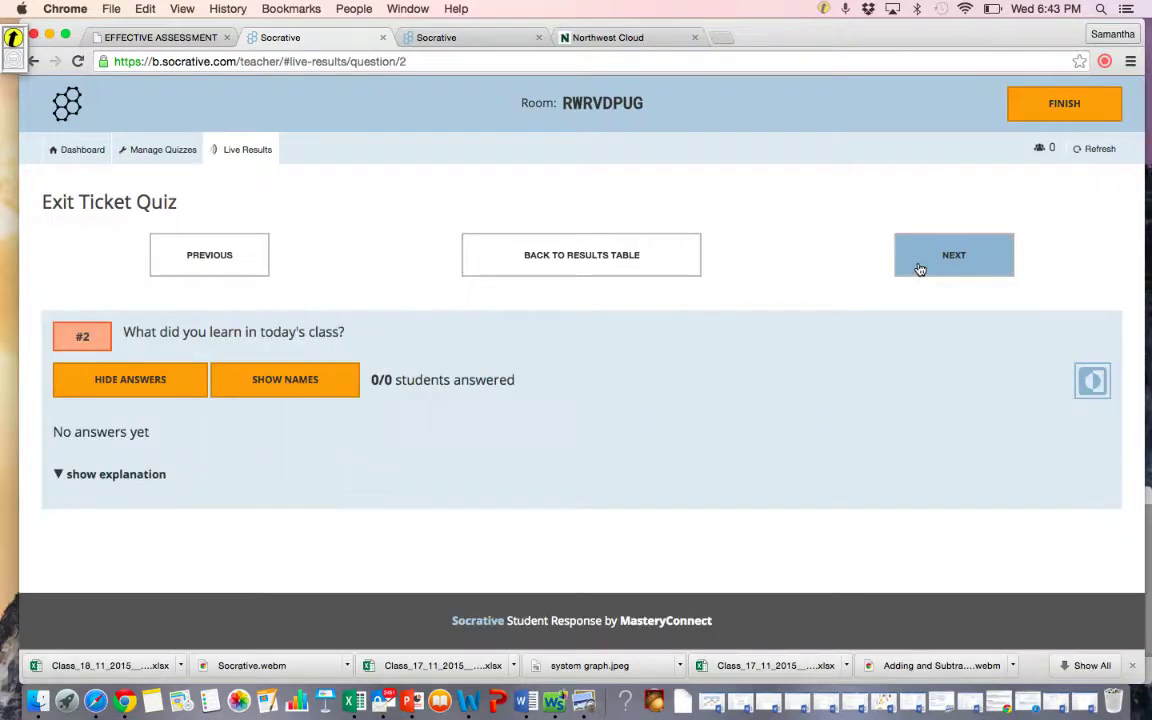
left_click(920, 269)
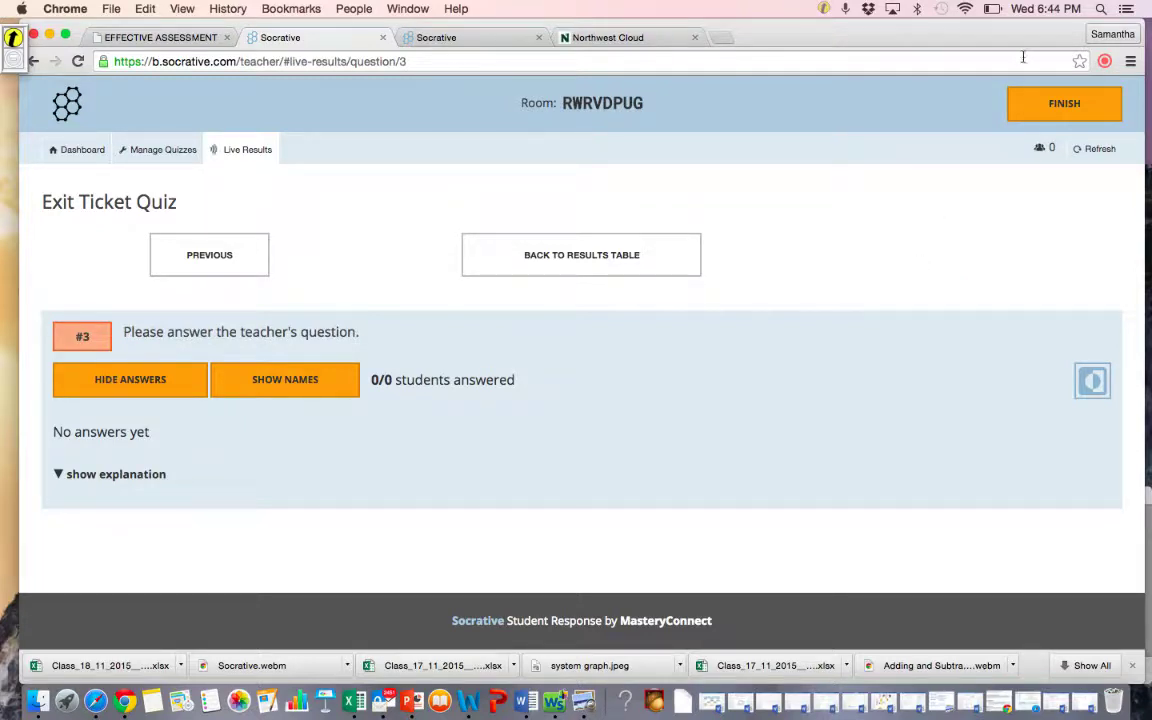
- Finish the Exit Ticket activity, choosing to return to the dashboard
left_click(965, 105)
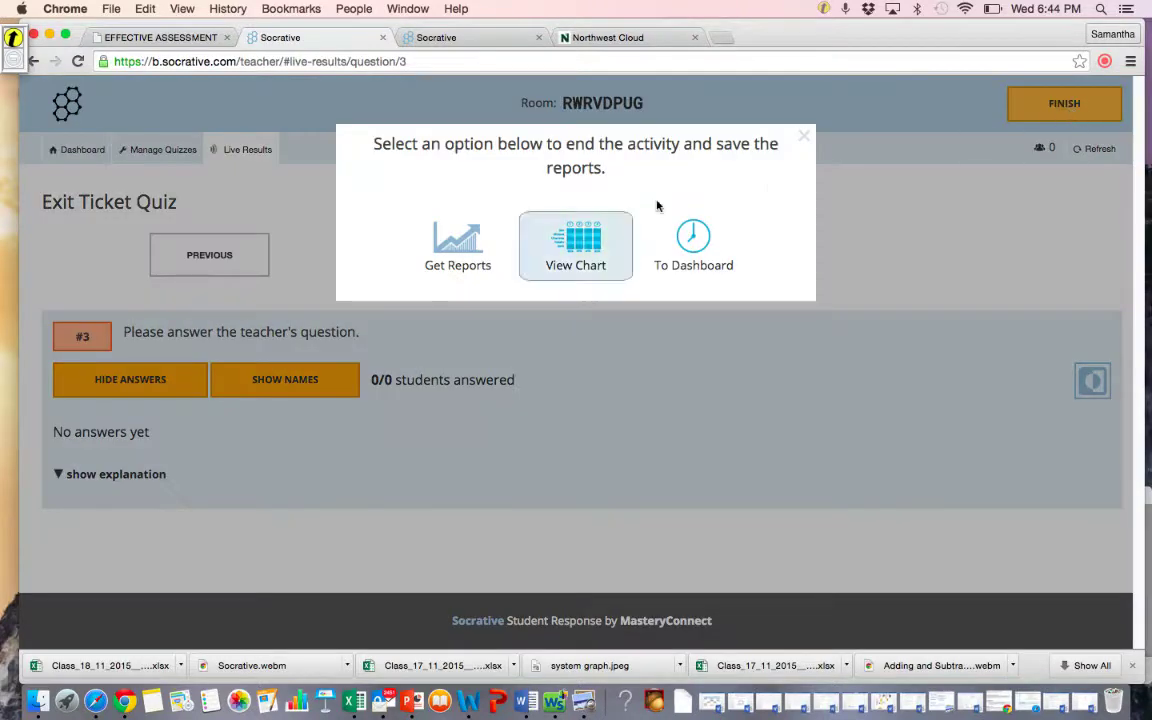
left_click(802, 137)
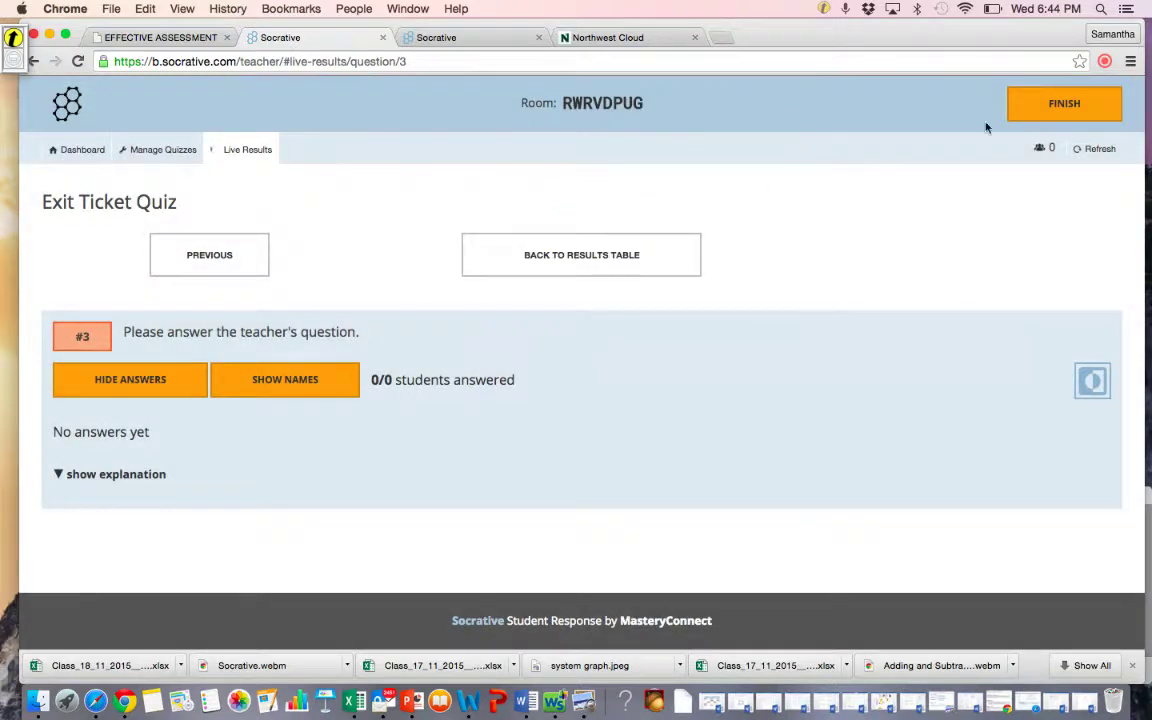
left_click(1060, 103)
left_click(802, 140)
left_click(1026, 99)
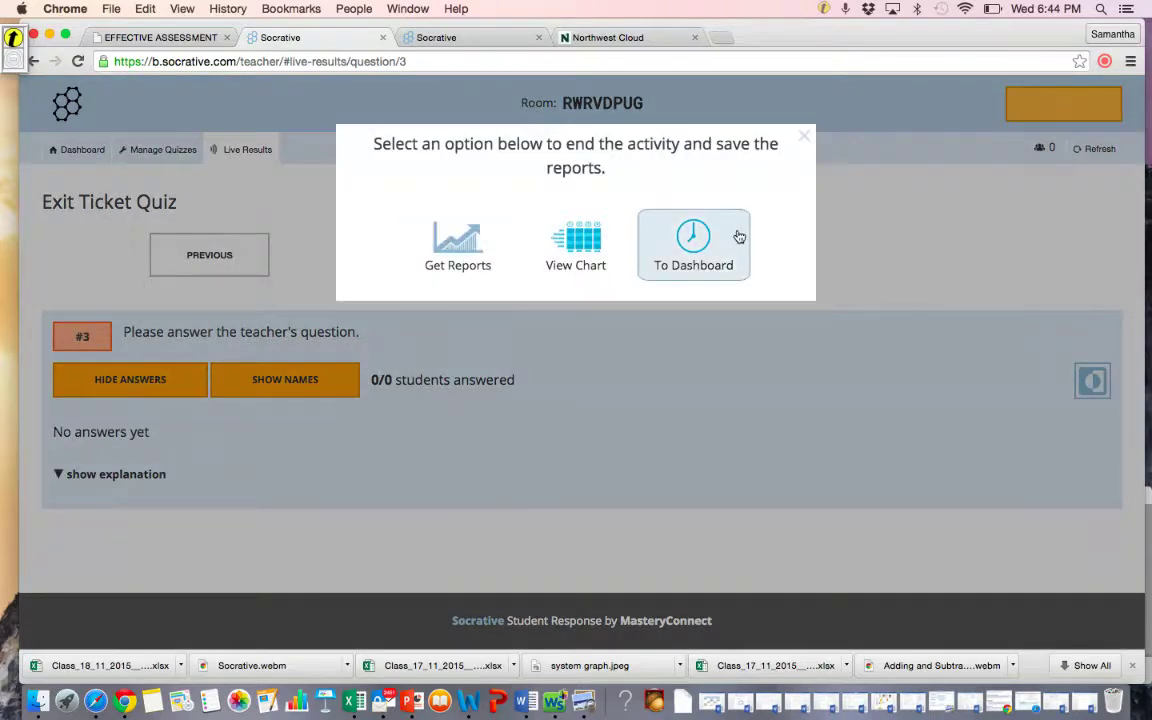
left_click(692, 240)
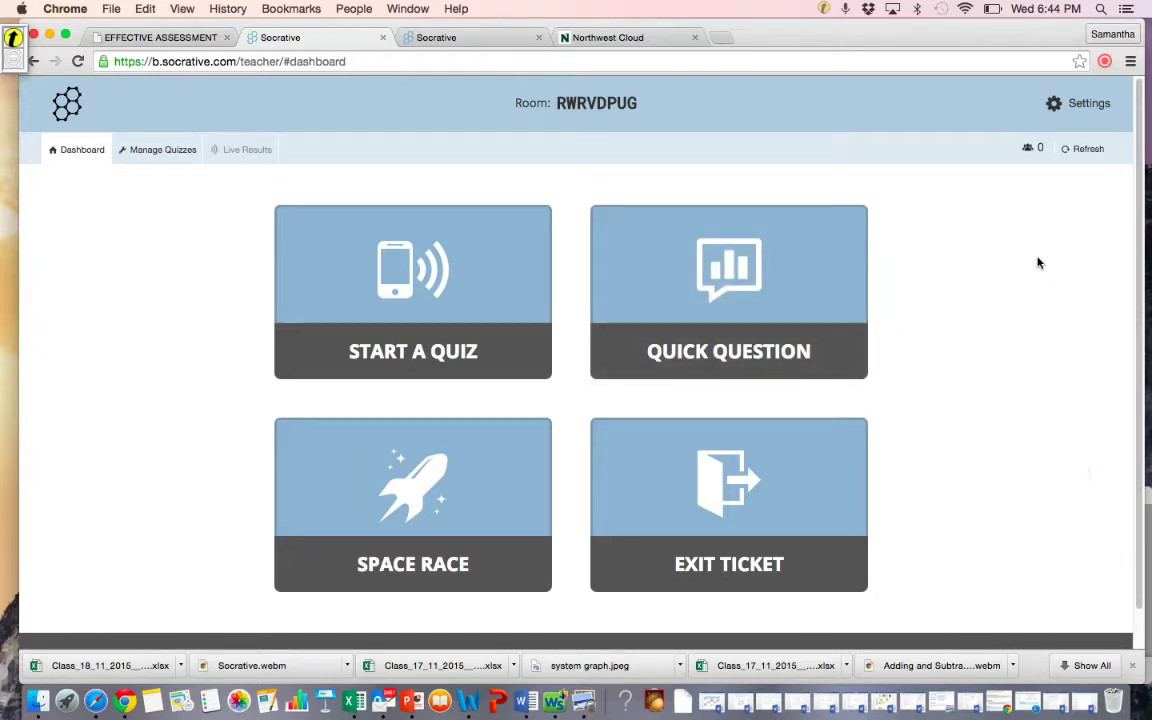
left_click(1105, 62)
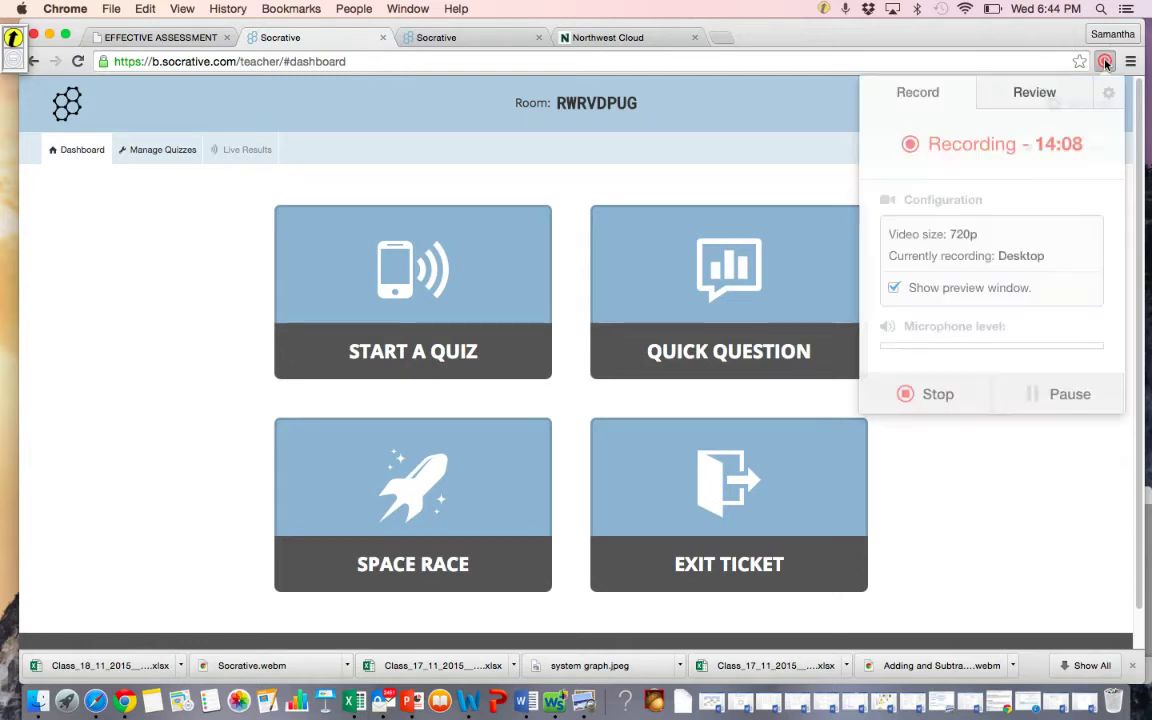